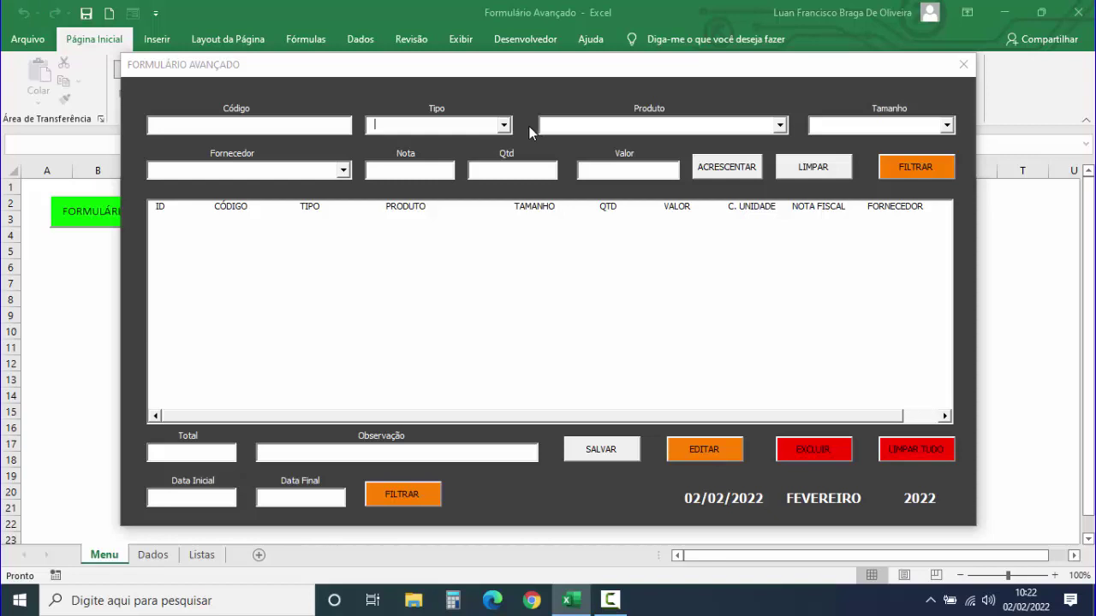
Confirm the Tipo dropdown lists only CALÇÃO and CASACO, then close the Formulário Avançado form.
click(504, 126)
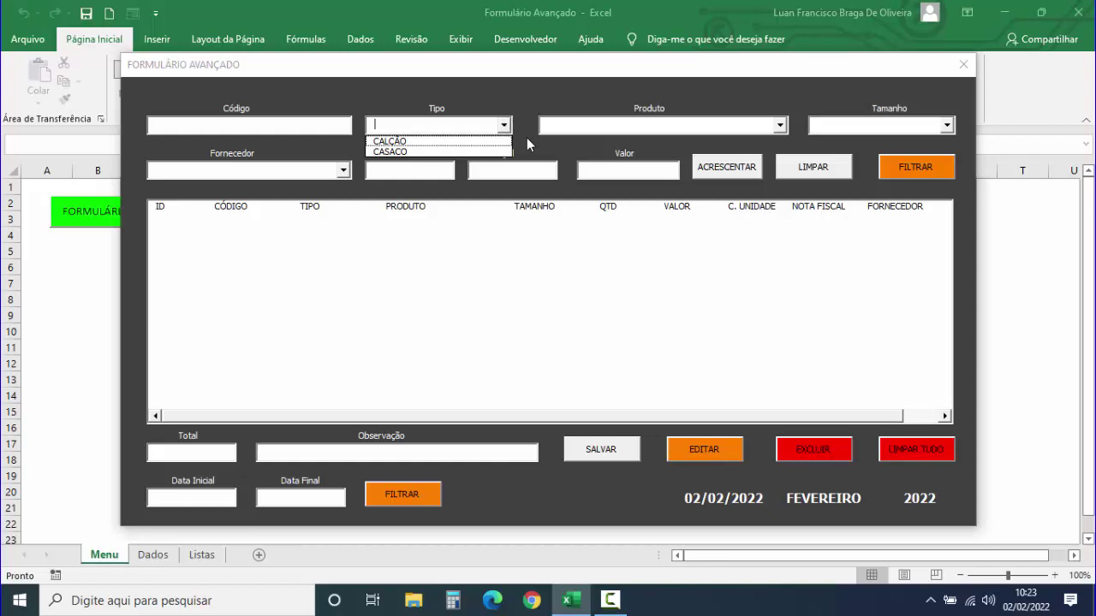
click(526, 138)
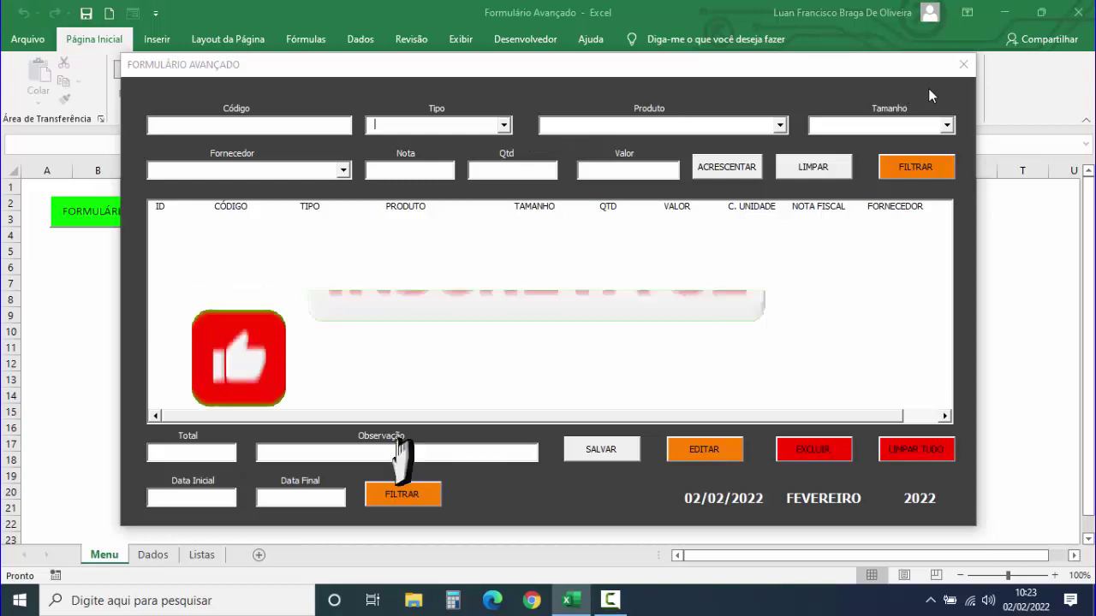
click(963, 66)
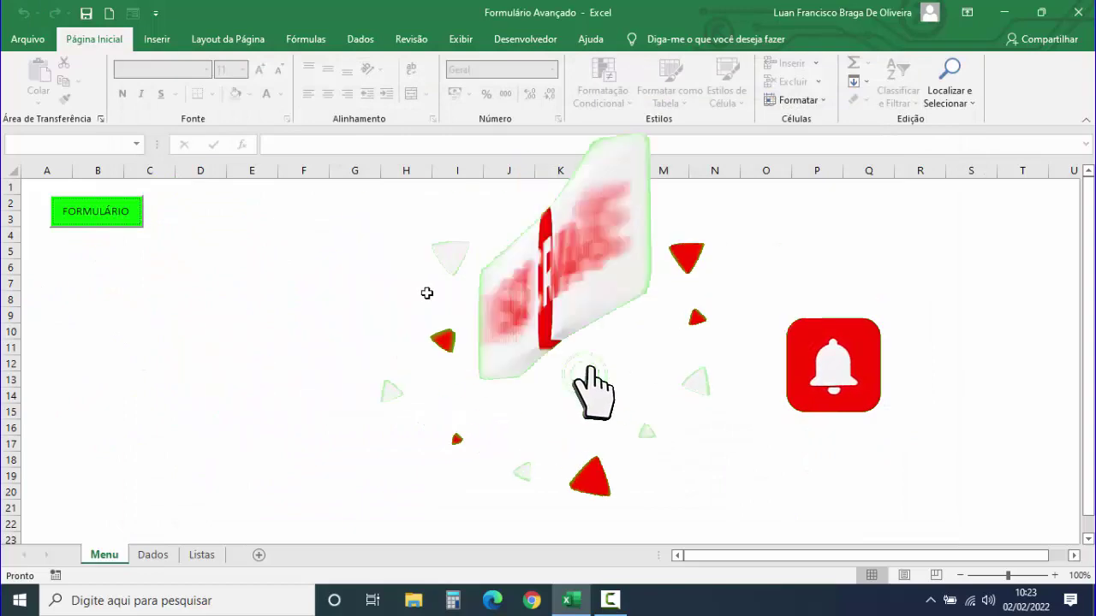
Open the FormAvancado code in the VBA editor and place the cursor below the last procedure.
click(527, 41)
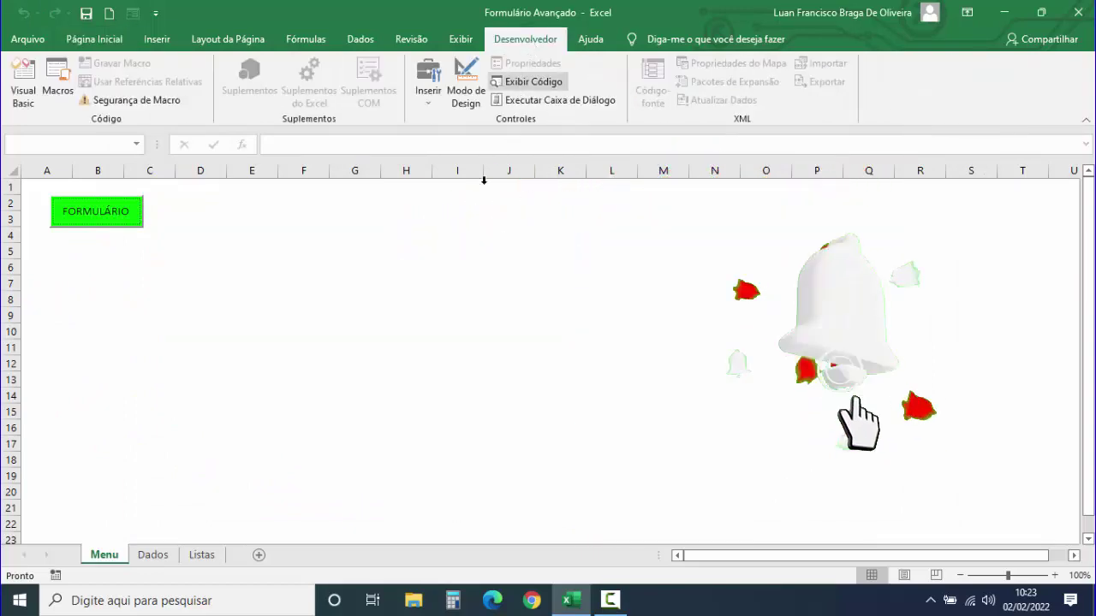
click(23, 81)
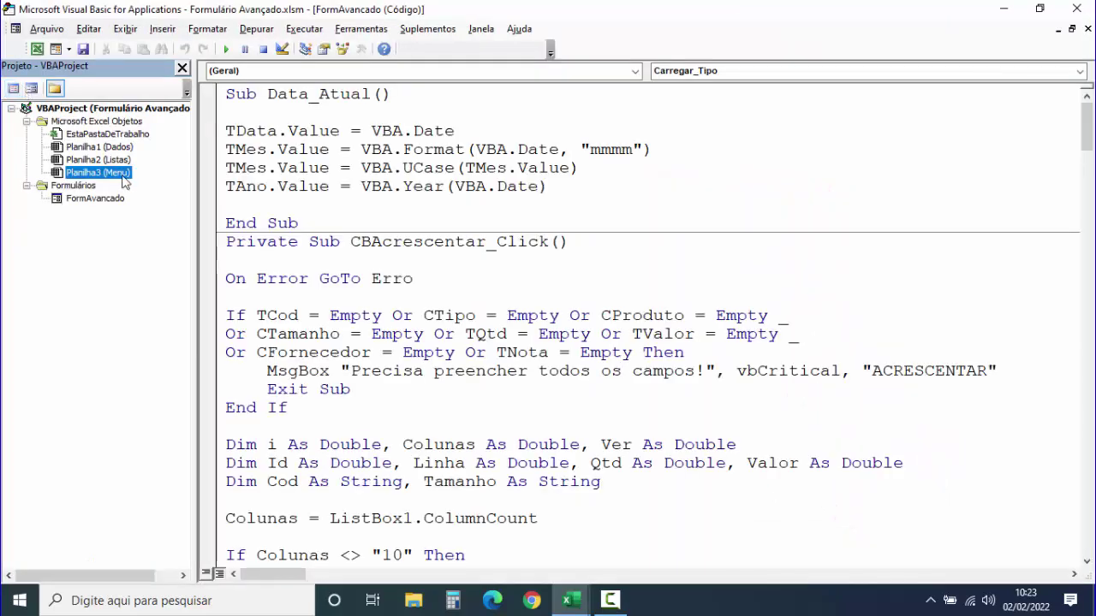
double_click(94, 200)
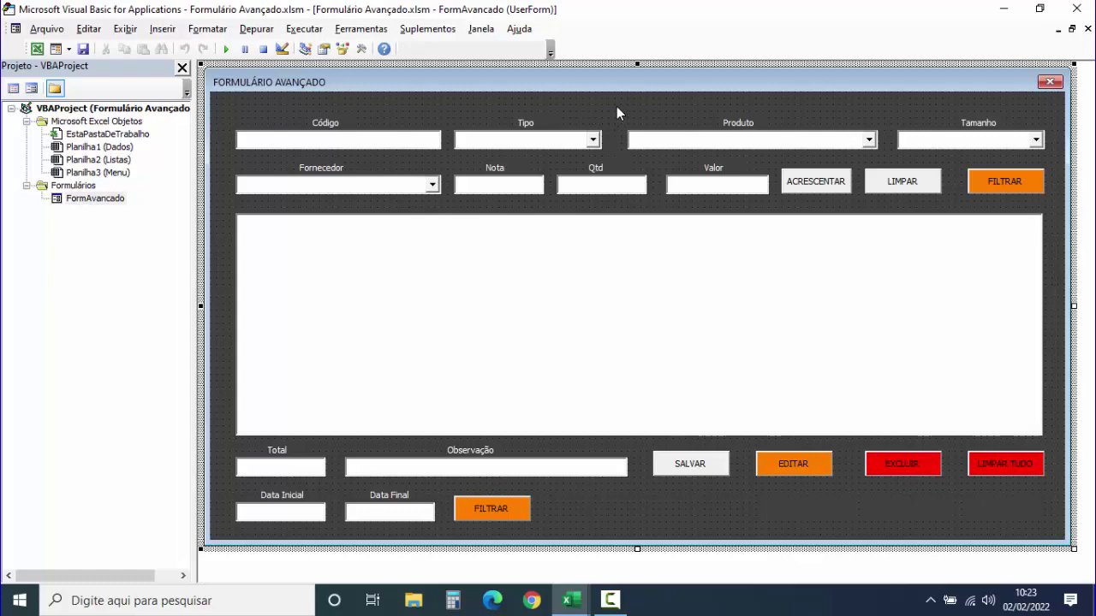
key(F7)
scroll(552, 199, down, 5)
scroll(549, 202, down, 10)
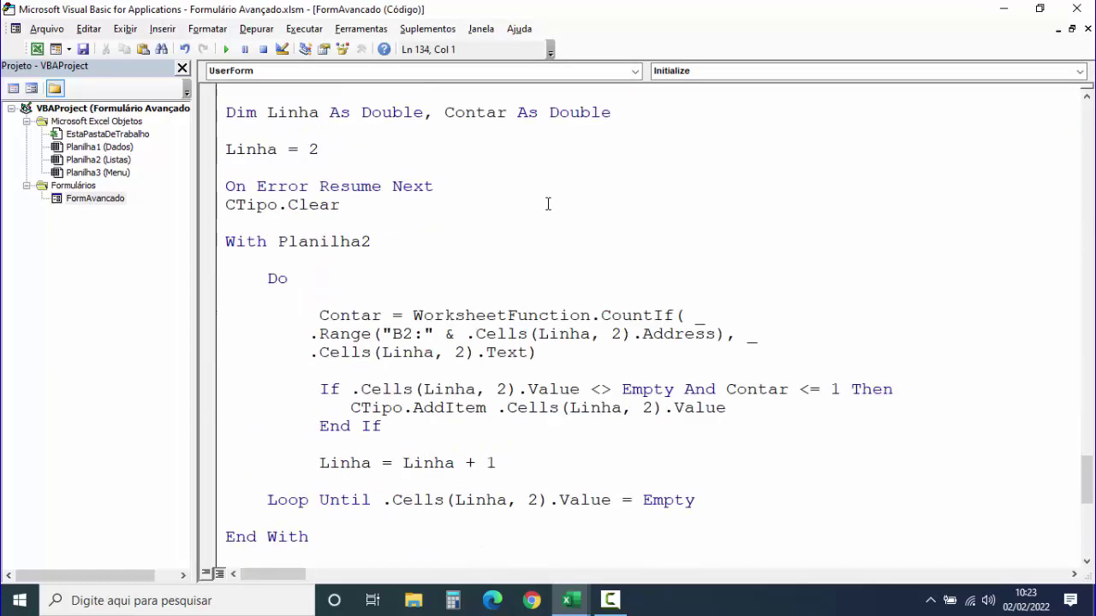
scroll(545, 203, down, 8)
scroll(526, 242, down, 3)
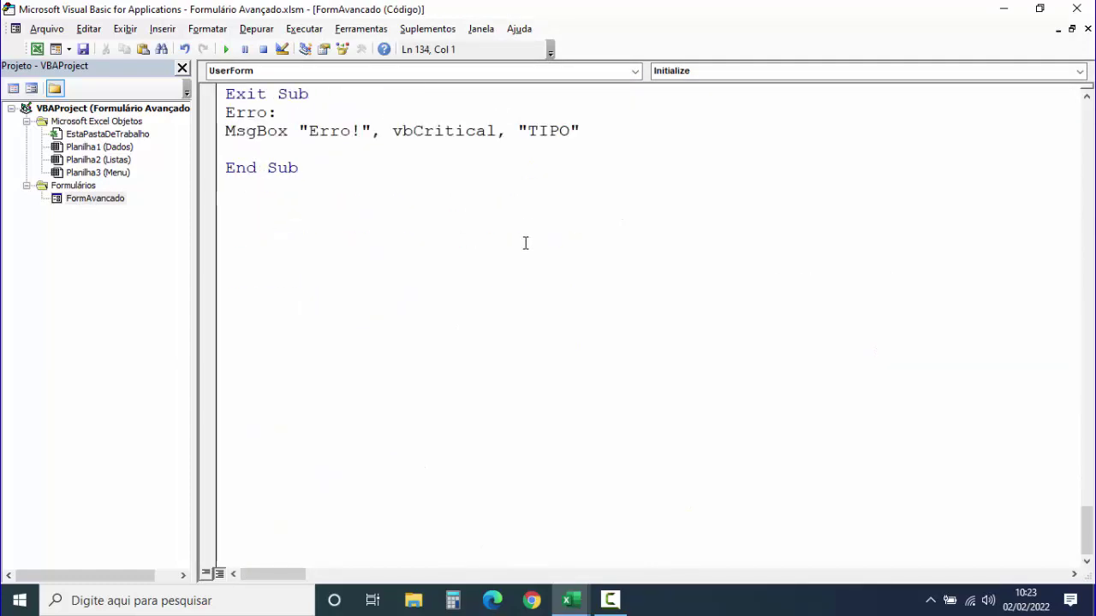
click(253, 209)
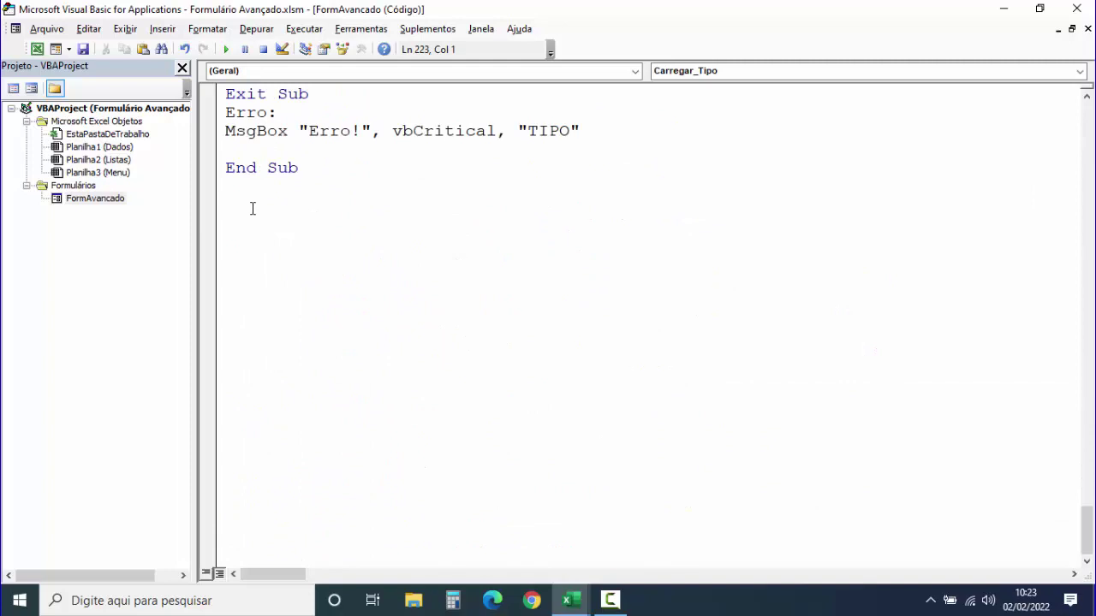
Create a new Sub Classificar_Combobox procedure and remove the blank line above it.
text(Sub )
text(C)
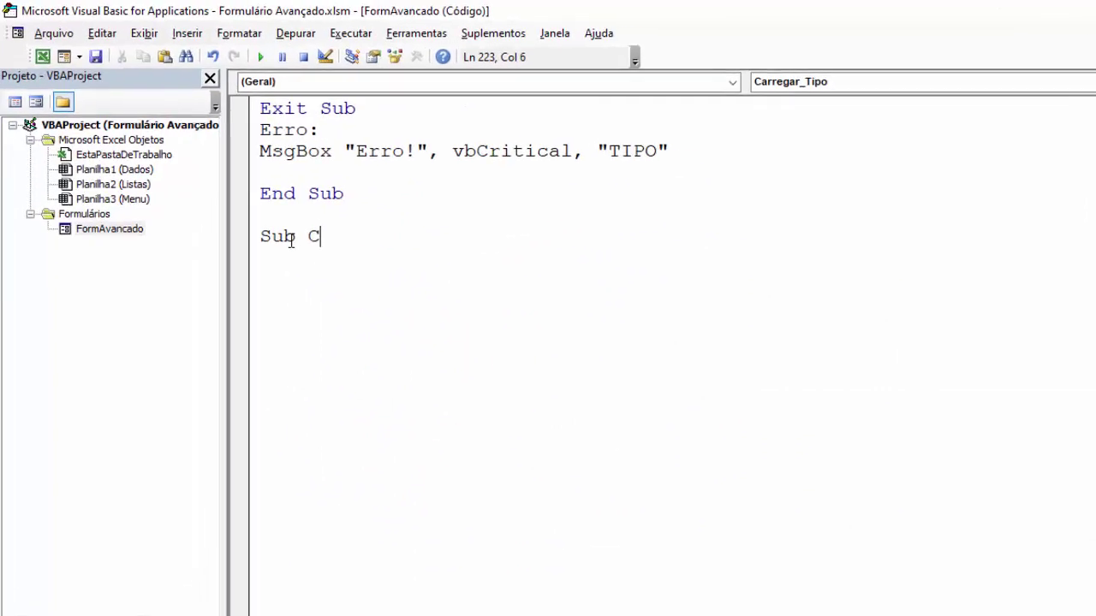
text(lassificar)
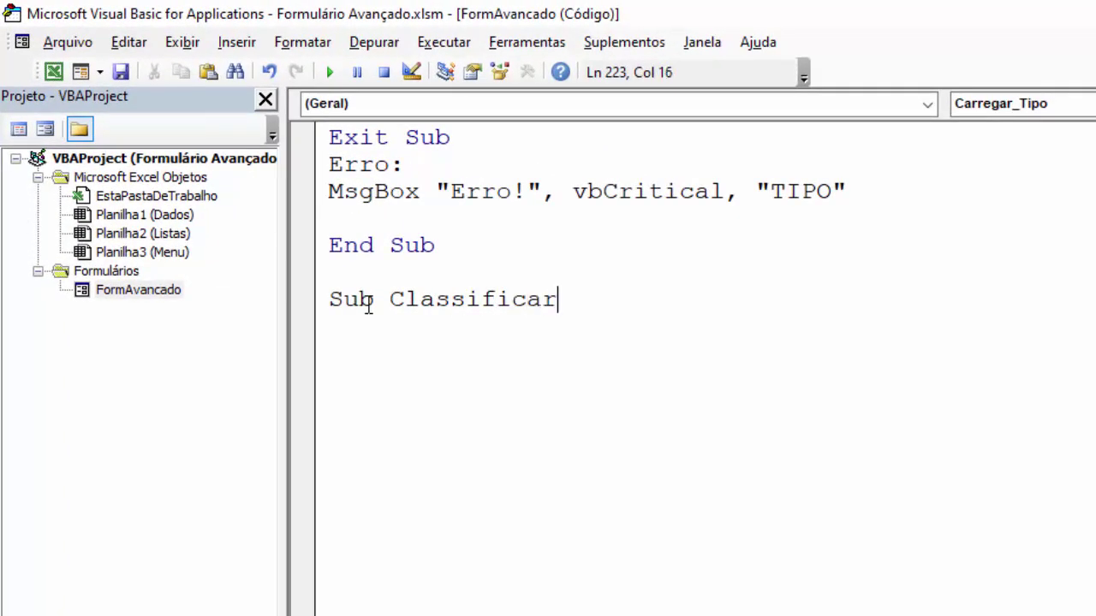
text(_)
text(Combo)
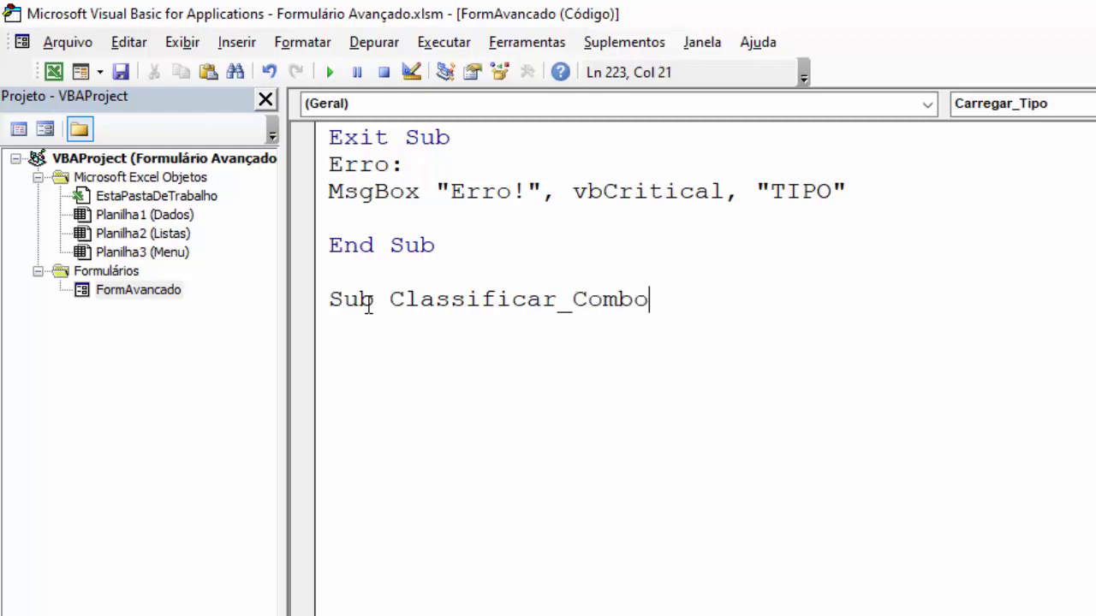
text(box)
key(Return)
key(Return)
key(Return)
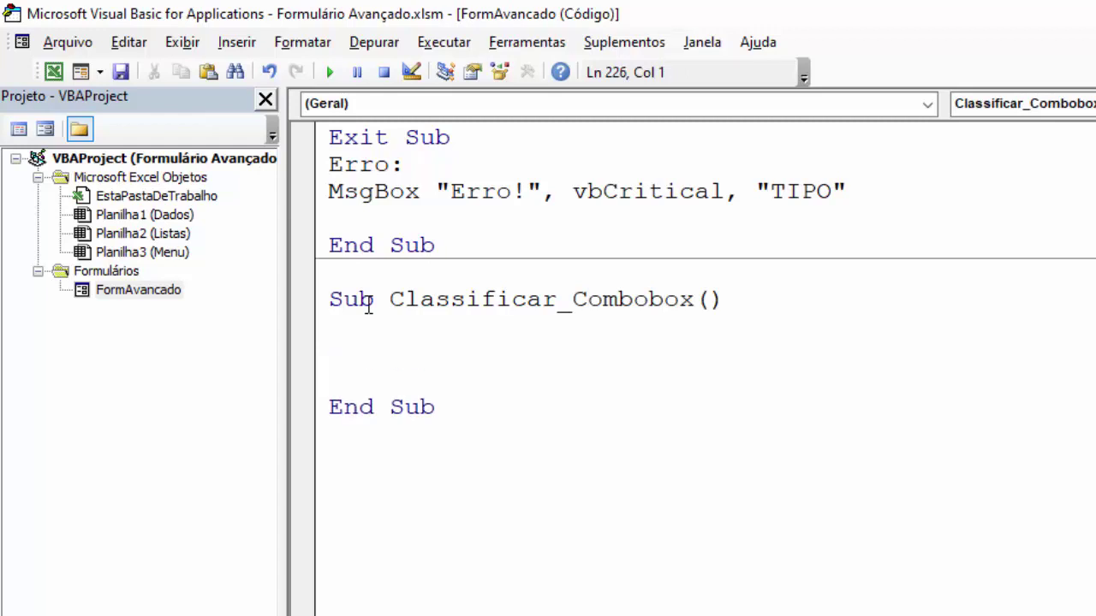
click(346, 280)
key(Delete)
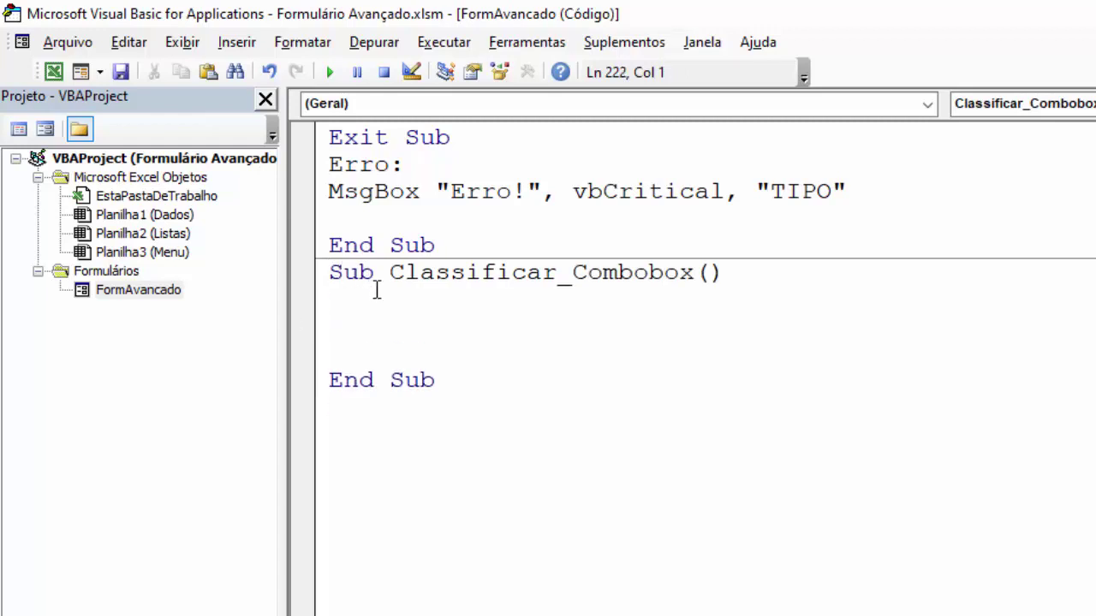
click(365, 305)
scroll(384, 324, down, 1)
Add On Erro GoTo Erro, Exit Sub, and an Erro: label with MsgBox "Erro!", vbCritical, "CLASSIFICAR".
key(Return)
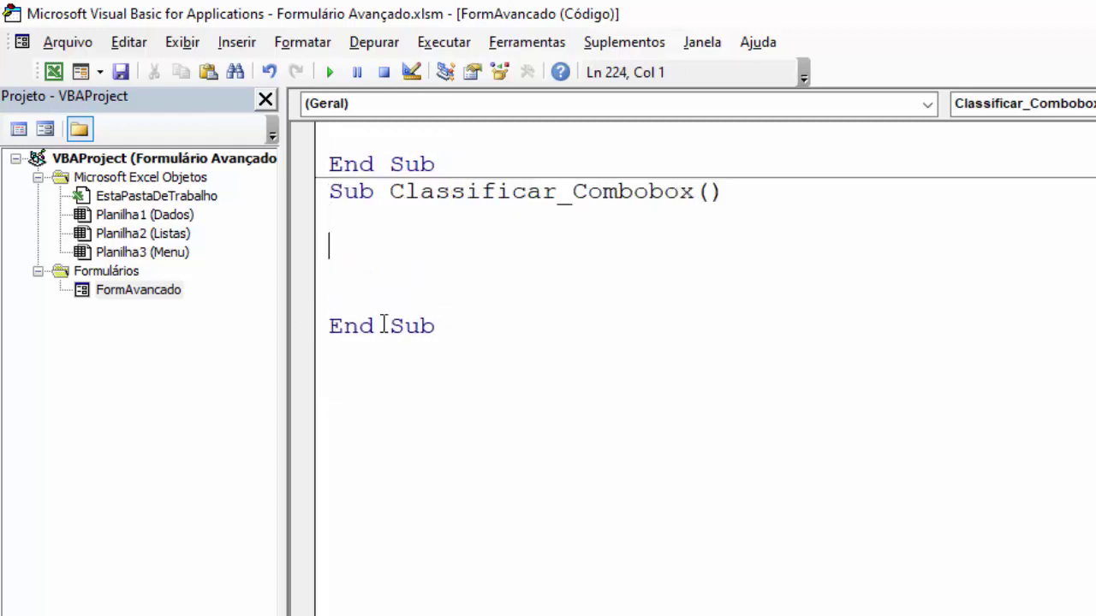
text(On )
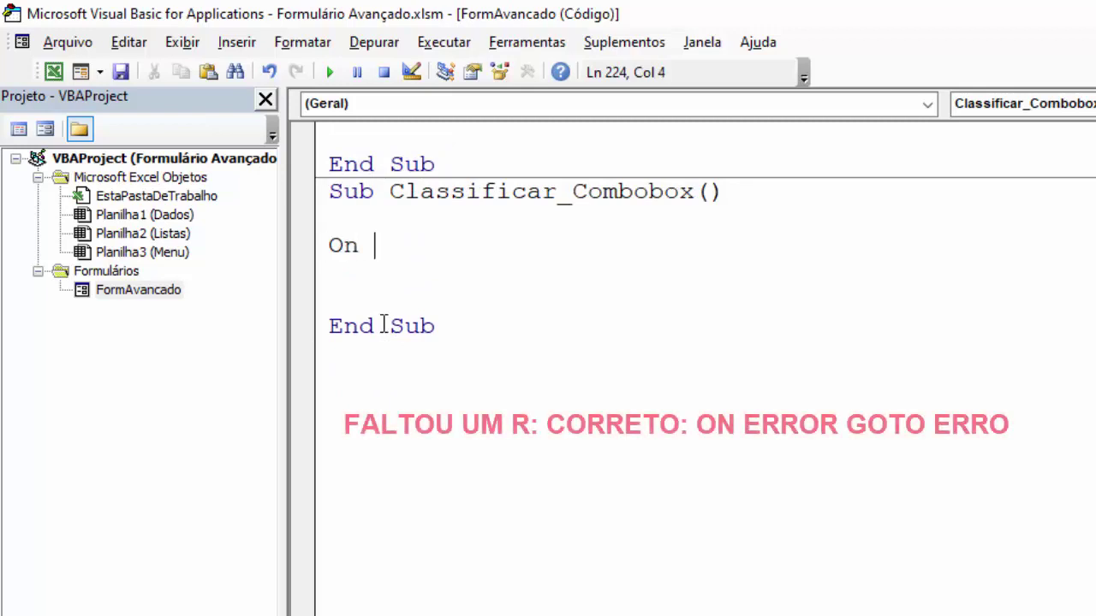
text(Erro go)
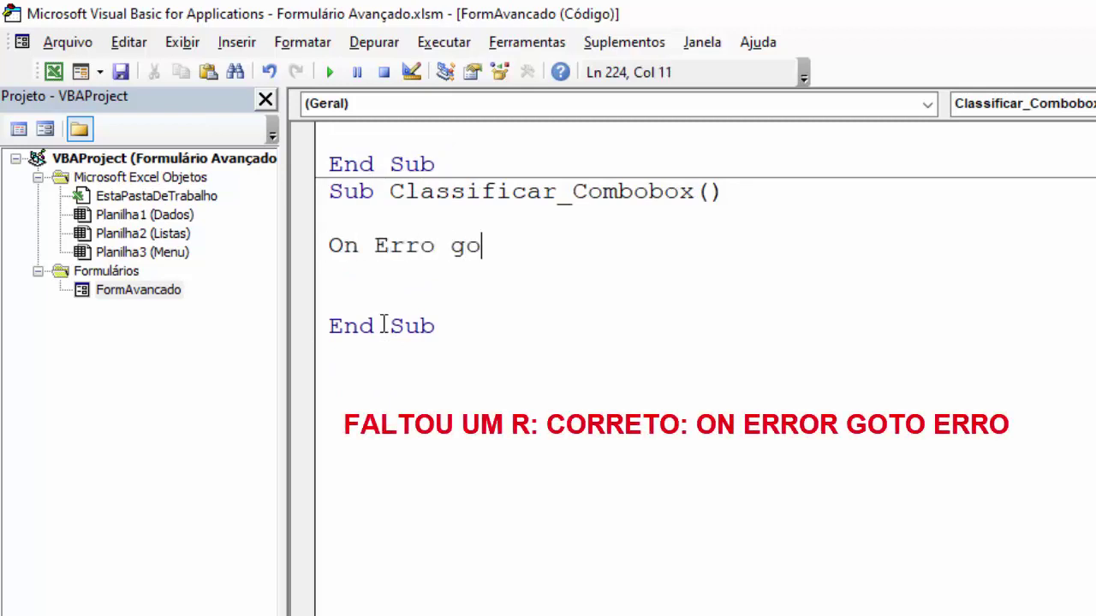
text(to Erro)
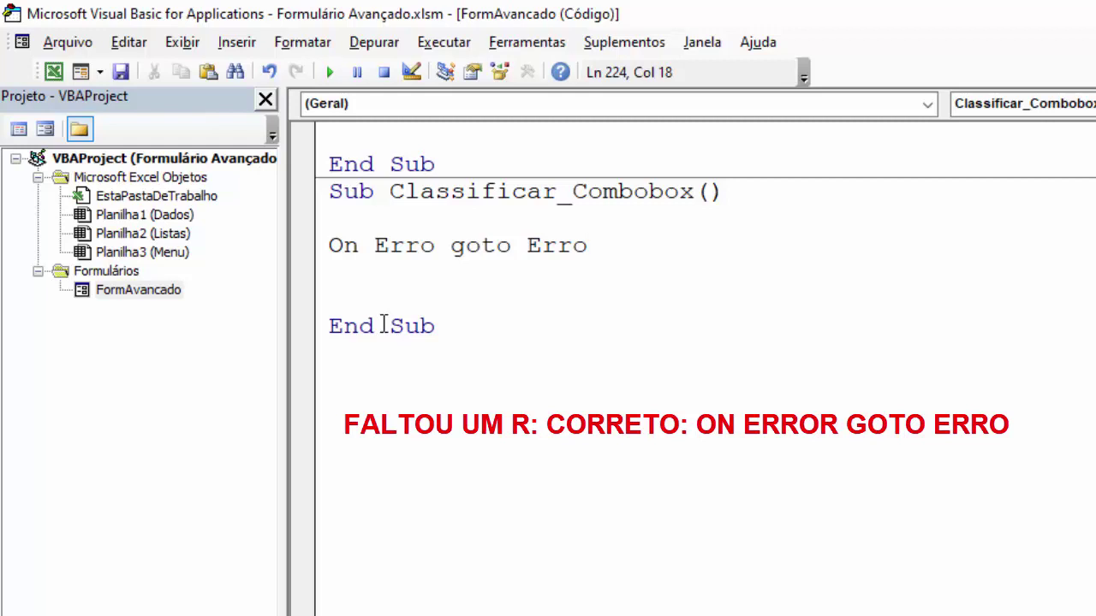
key(Return)
key(Return)
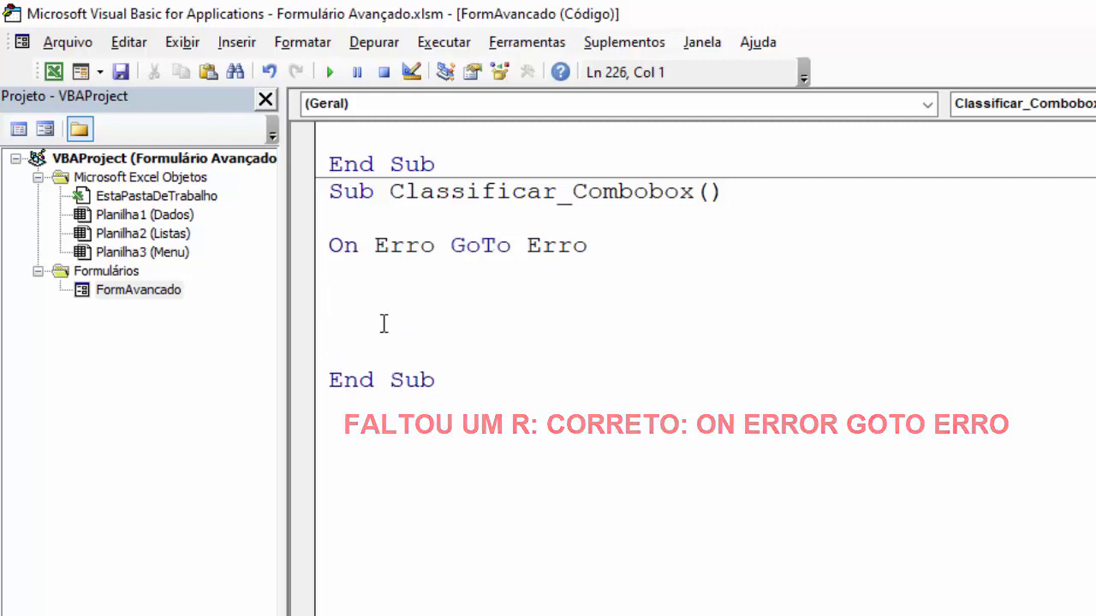
text(Exit )
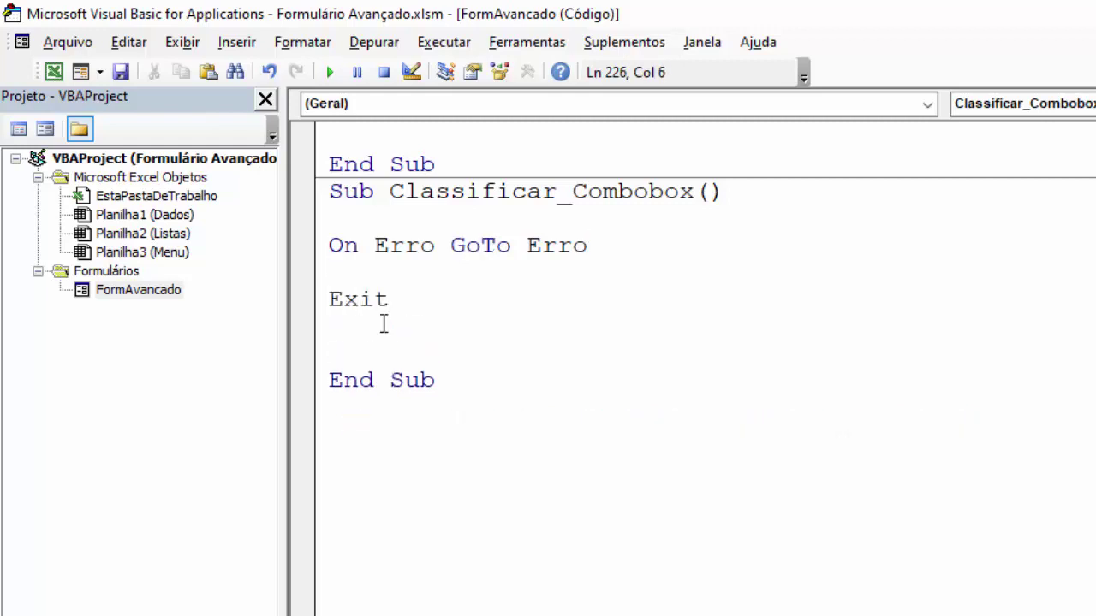
text(sub)
key(Return)
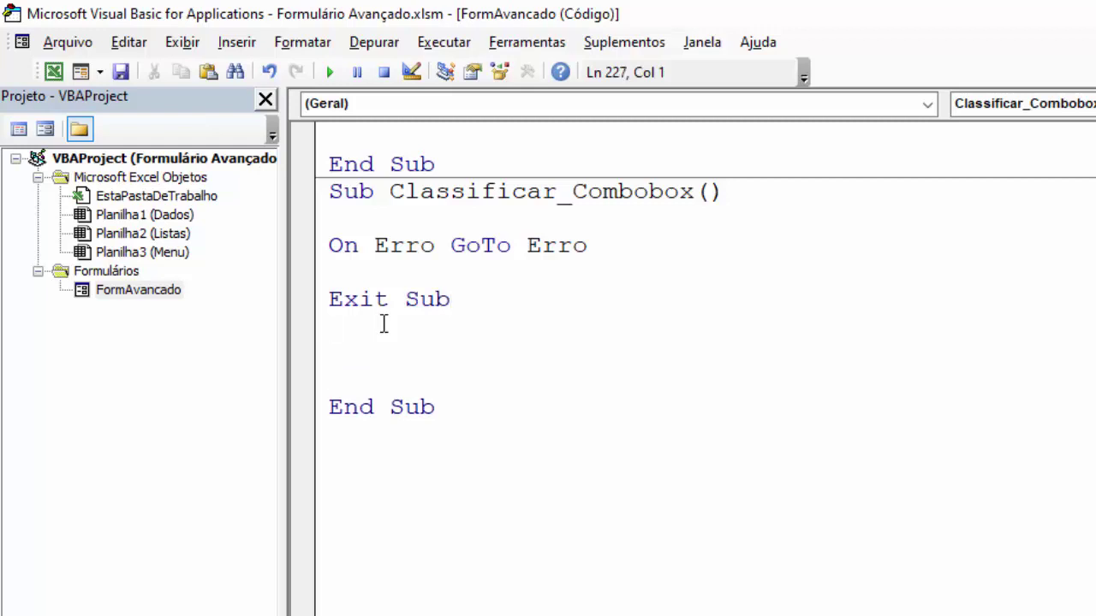
text(Erro)
text(:)
key(Return)
text(Msgb)
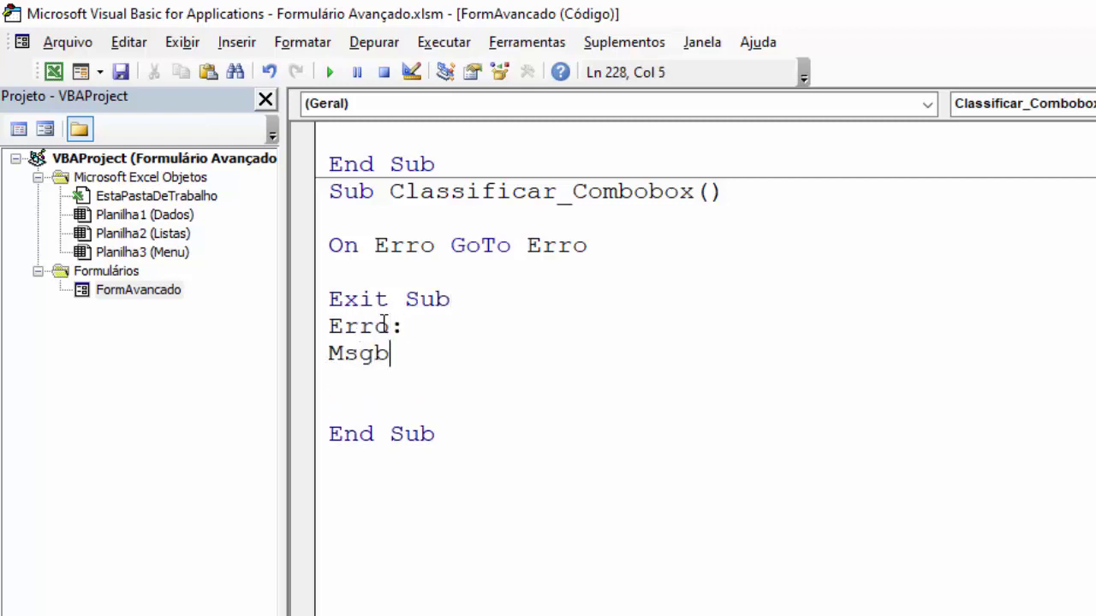
text(ox )
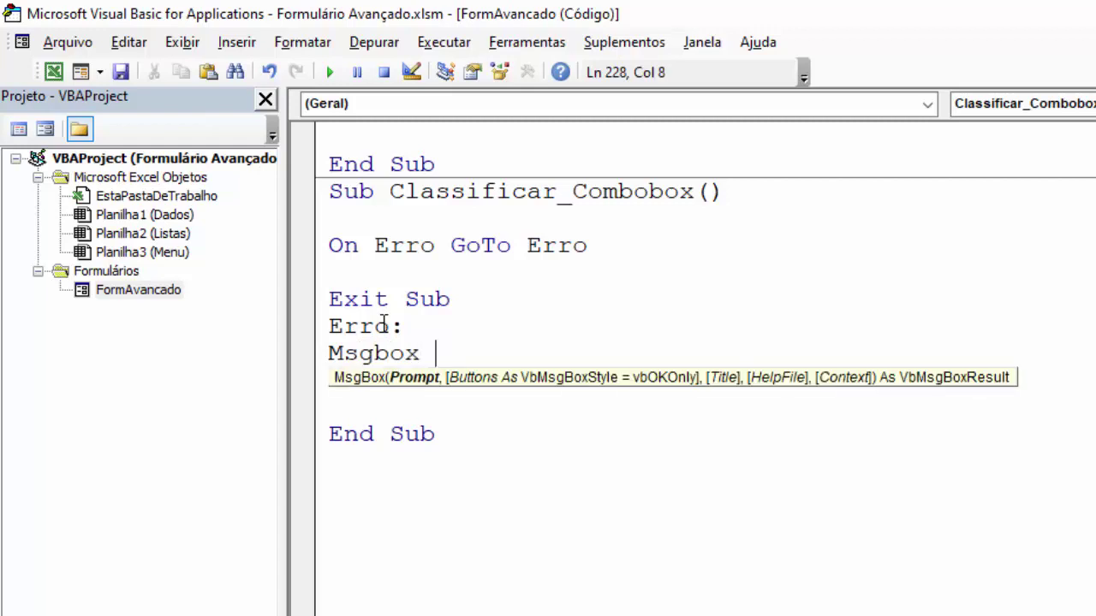
text(")
text(Erro)
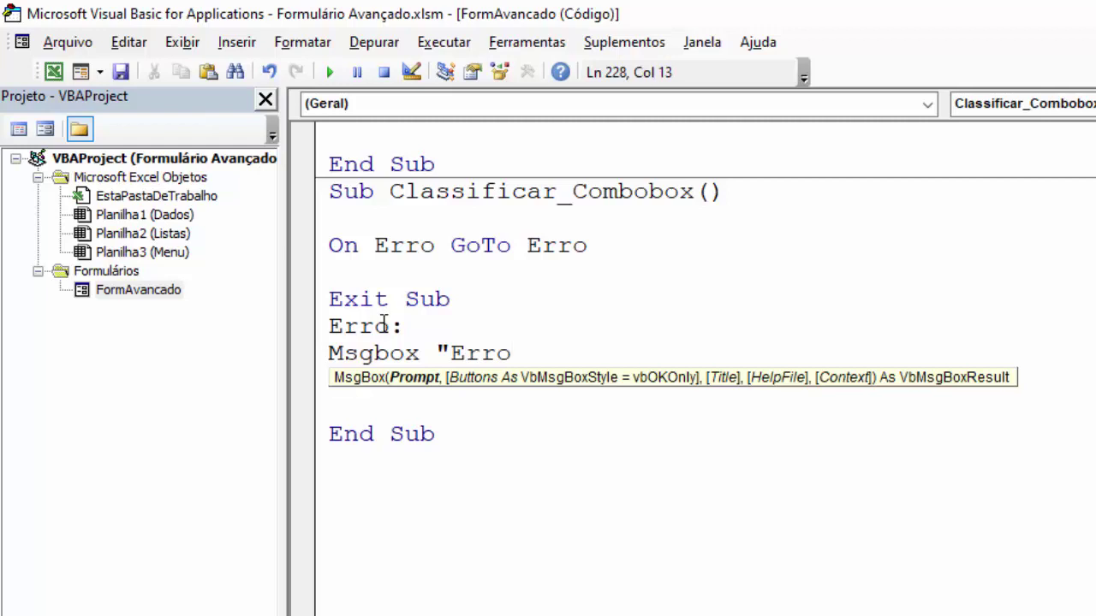
text(!")
text(,v)
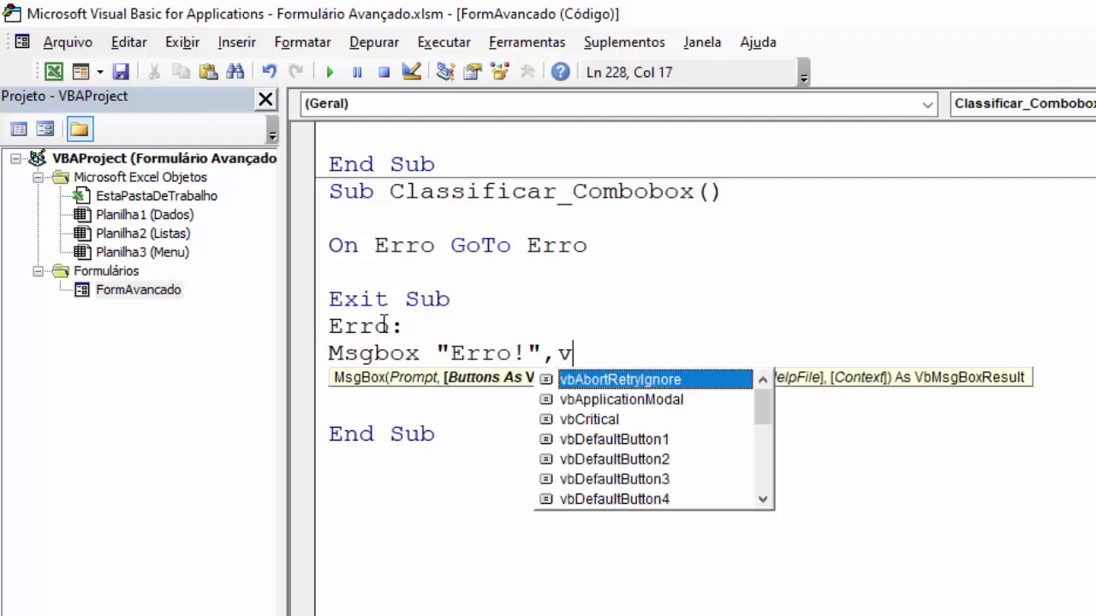
text(bc)
key(Tab)
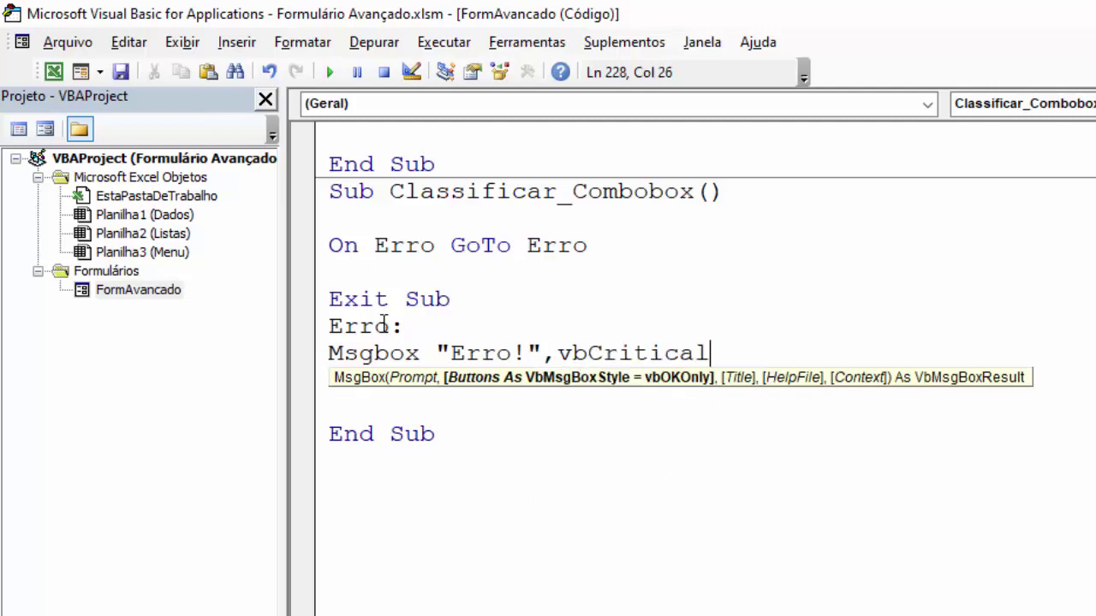
text(, ")
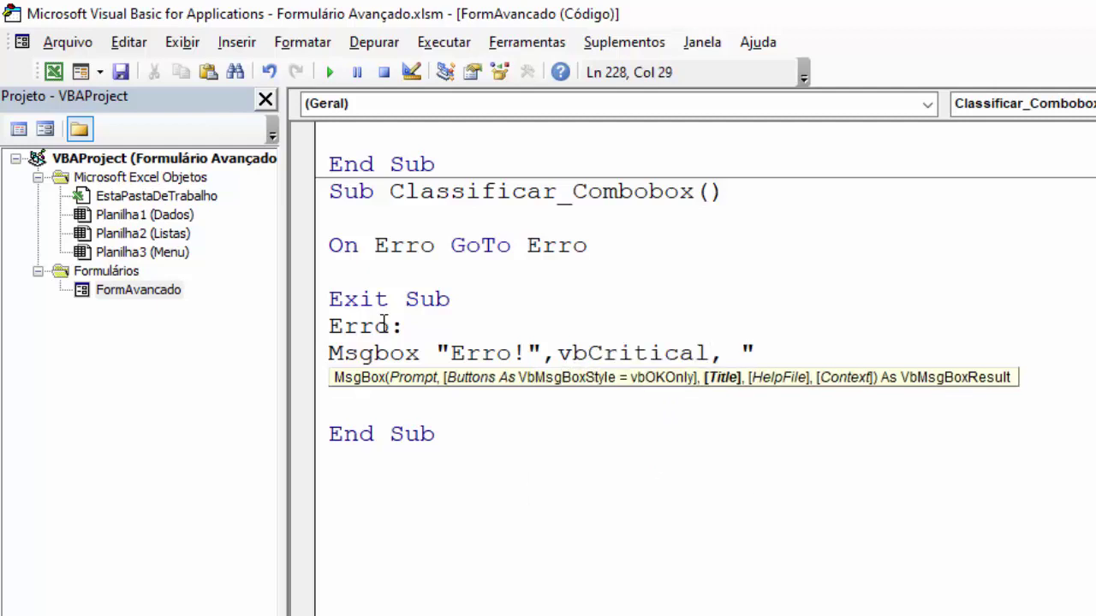
text(CLASSIFICAR)
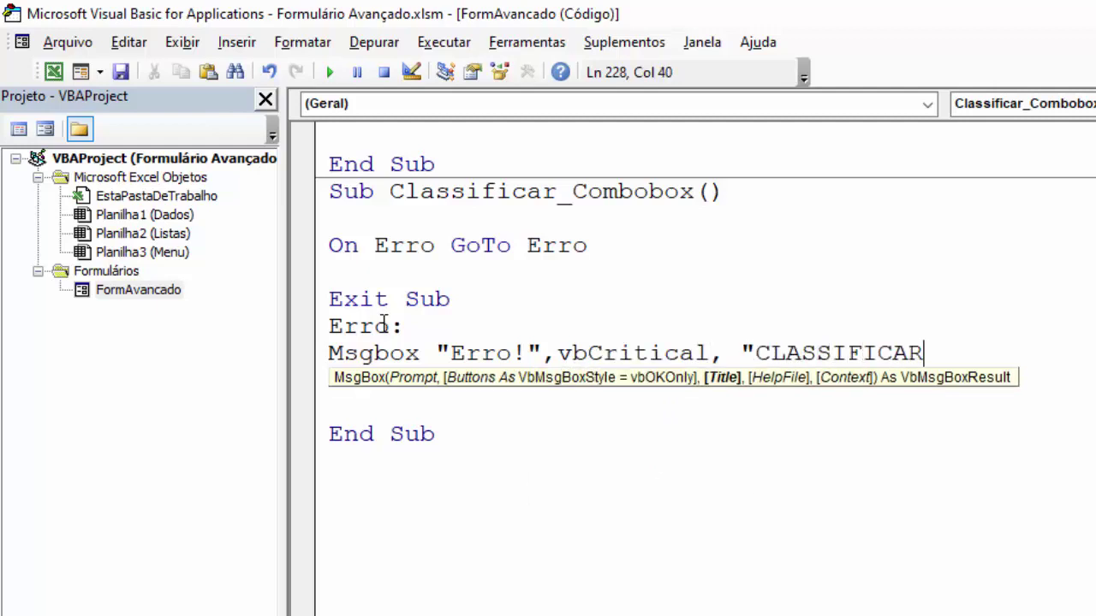
text(")
click(467, 454)
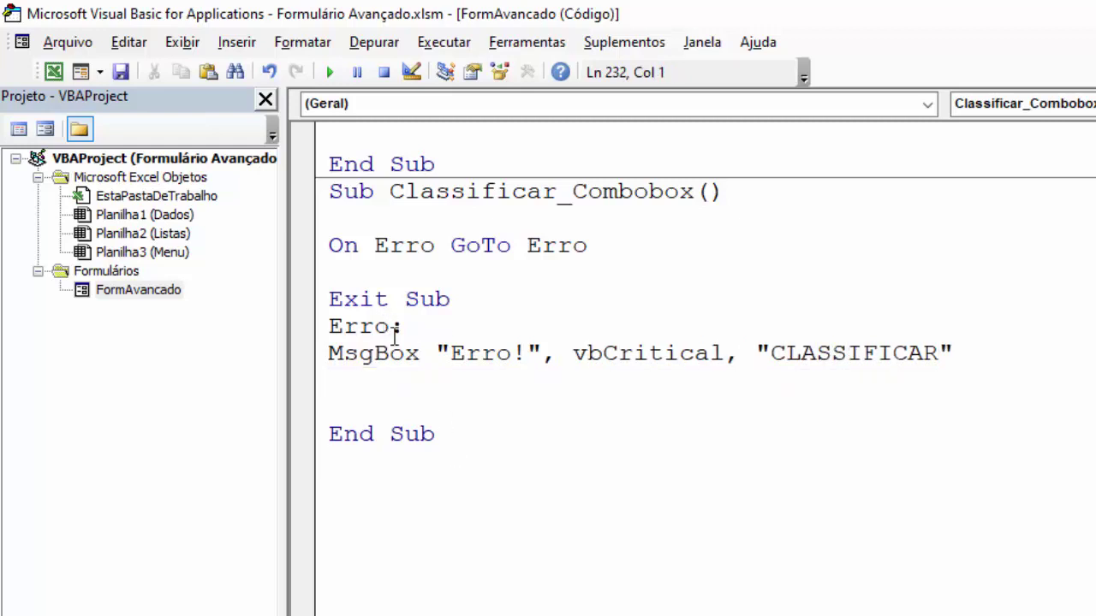
Comment out the On Erro GoTo Erro line and tidy the blank lines below it.
click(331, 244)
text(')
click(388, 272)
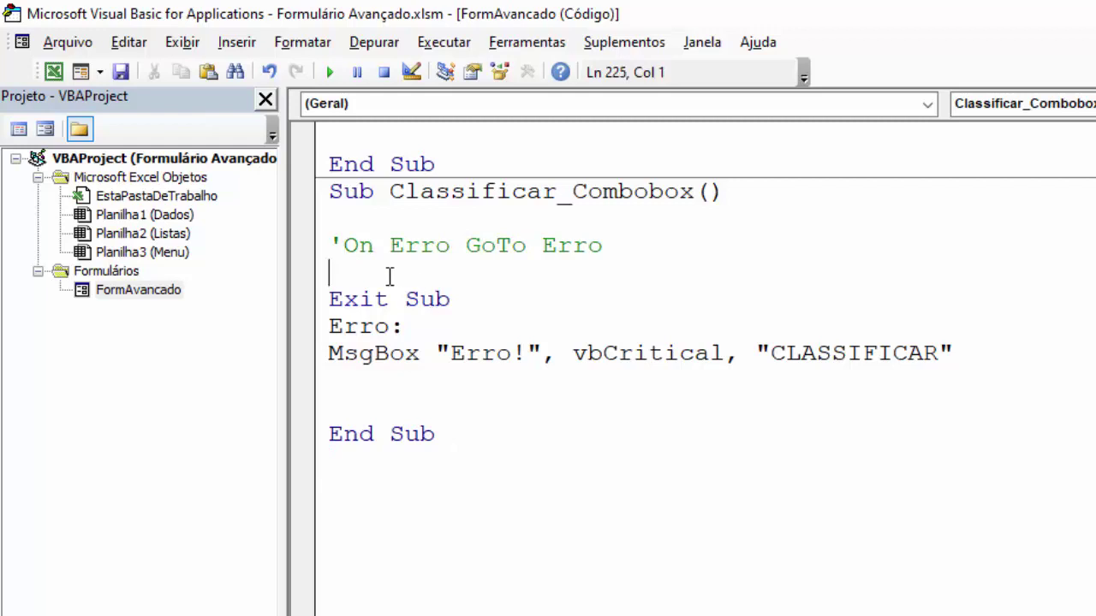
key(Return)
click(973, 383)
key(Delete)
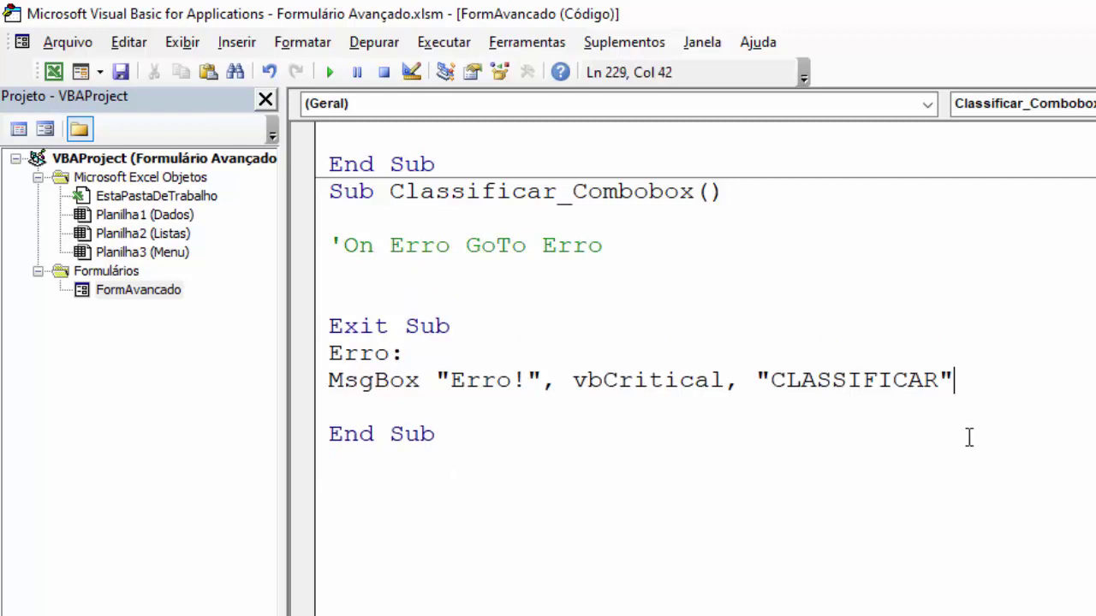
click(401, 293)
key(Return)
key(Return)
click(351, 298)
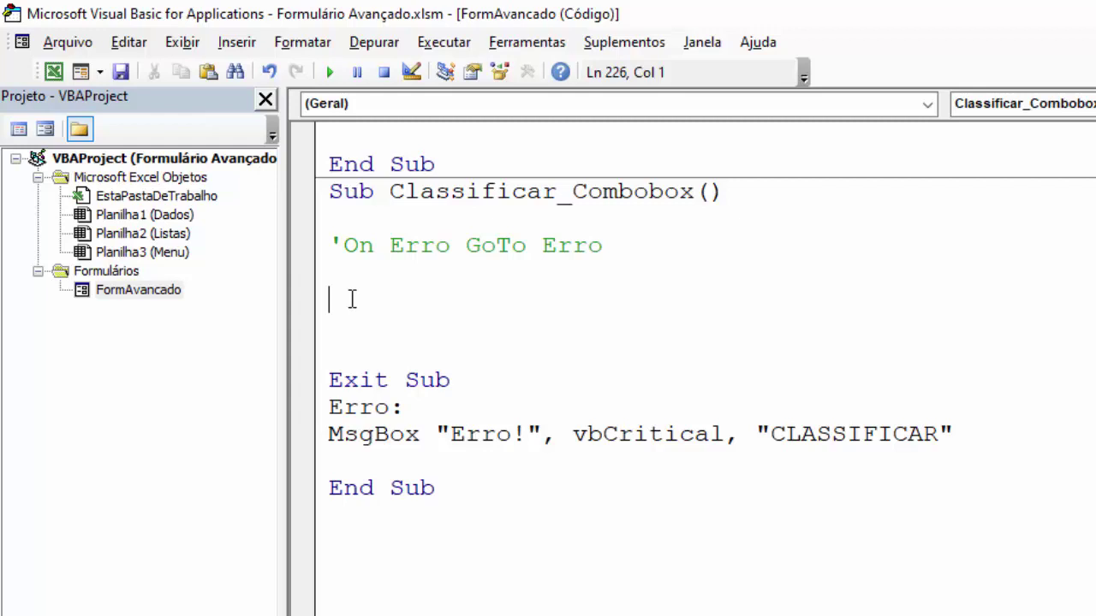
Declare Inicio, X, i and TL As Double on one Dim line.
text(Dim Inic)
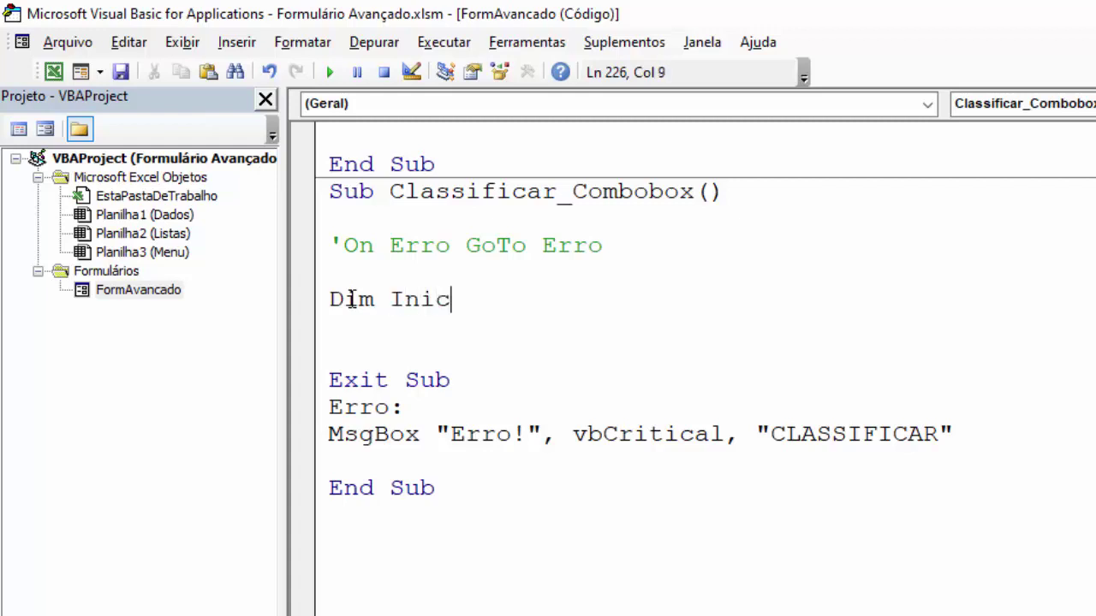
text(io as Dou)
key(Tab)
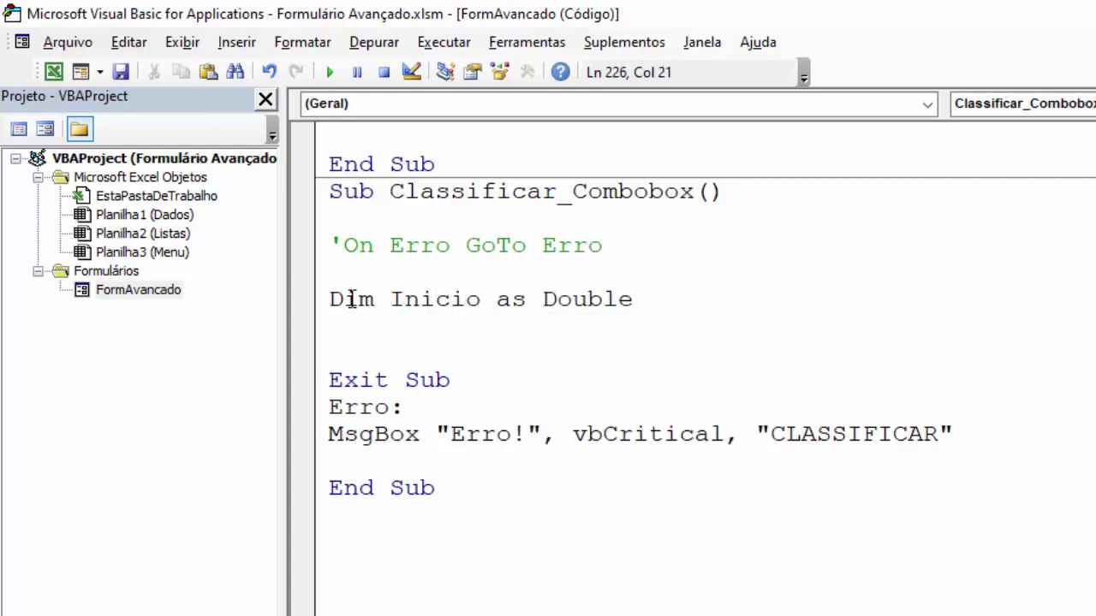
text(, X A)
text(S DOU)
key(Tab)
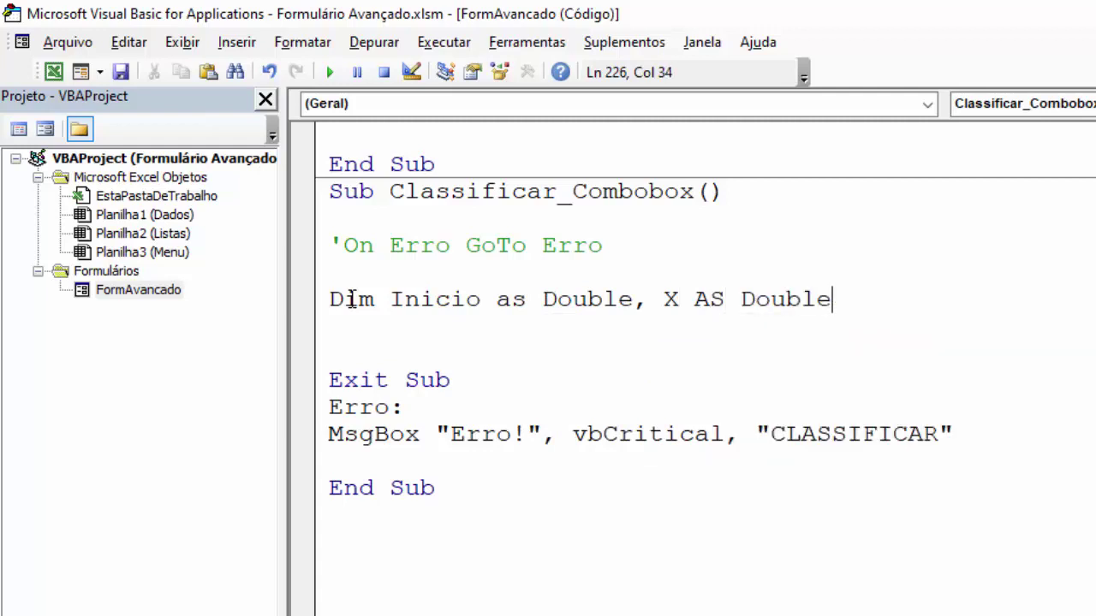
text(, )
text(i )
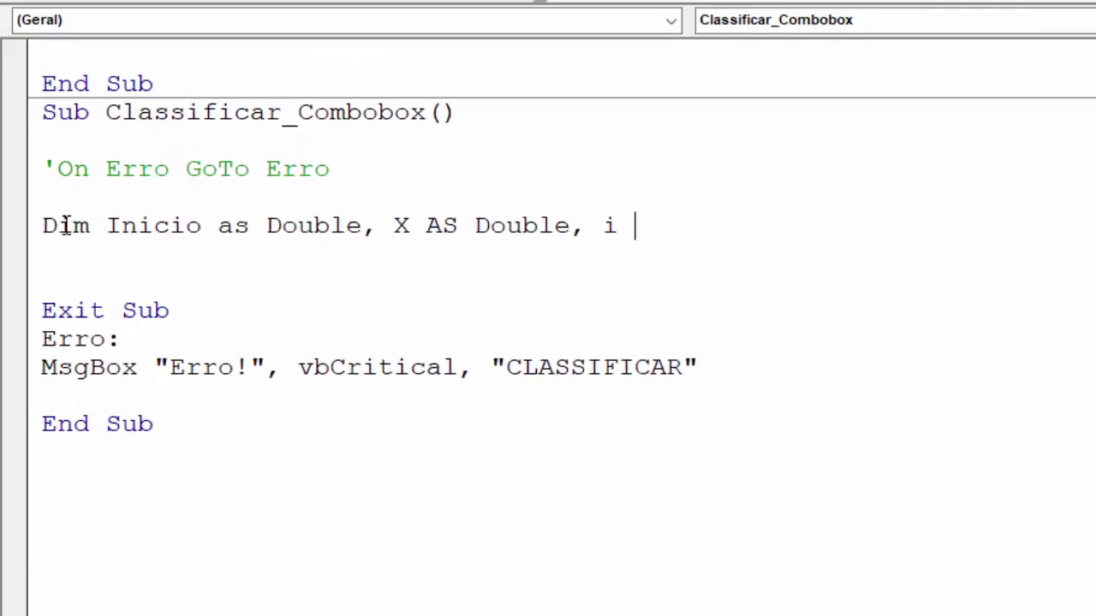
text(as dou)
key(Tab)
text(, )
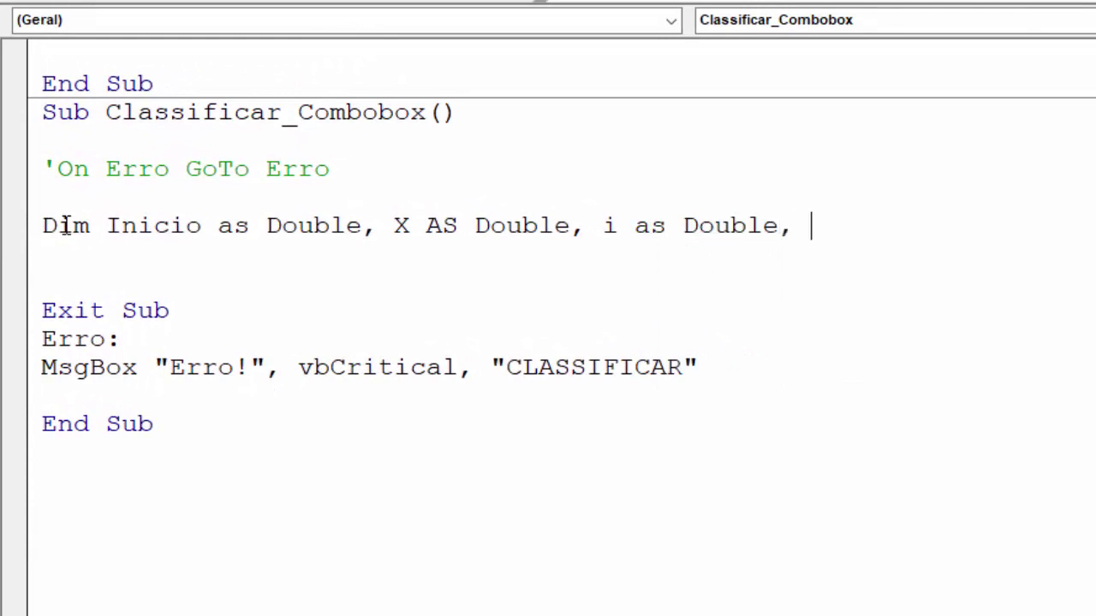
text(TL AS DO)
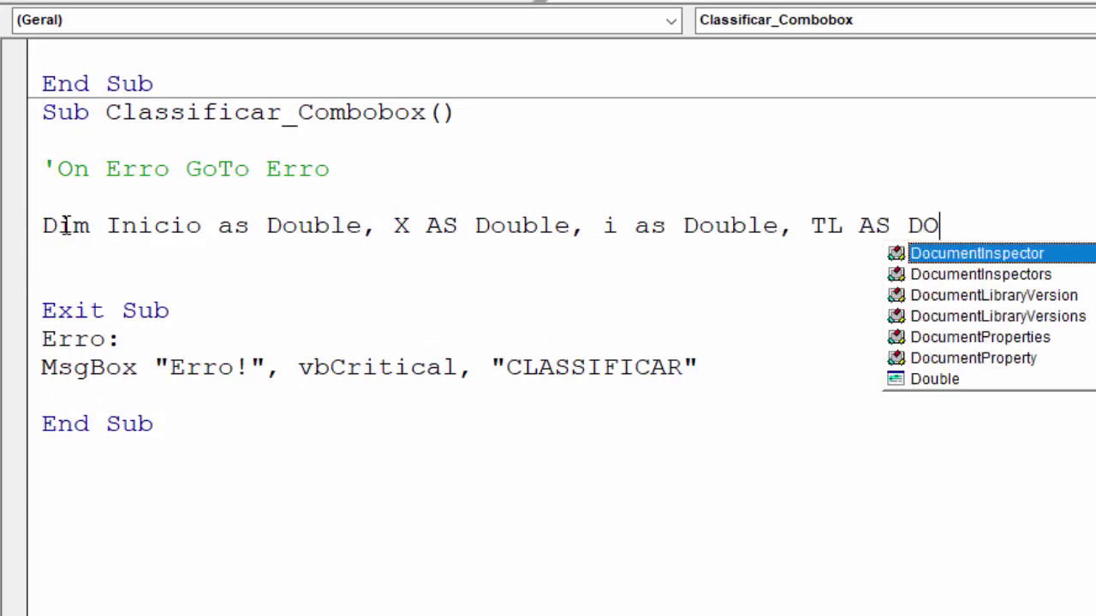
text(u)
key(Tab)
key(Return)
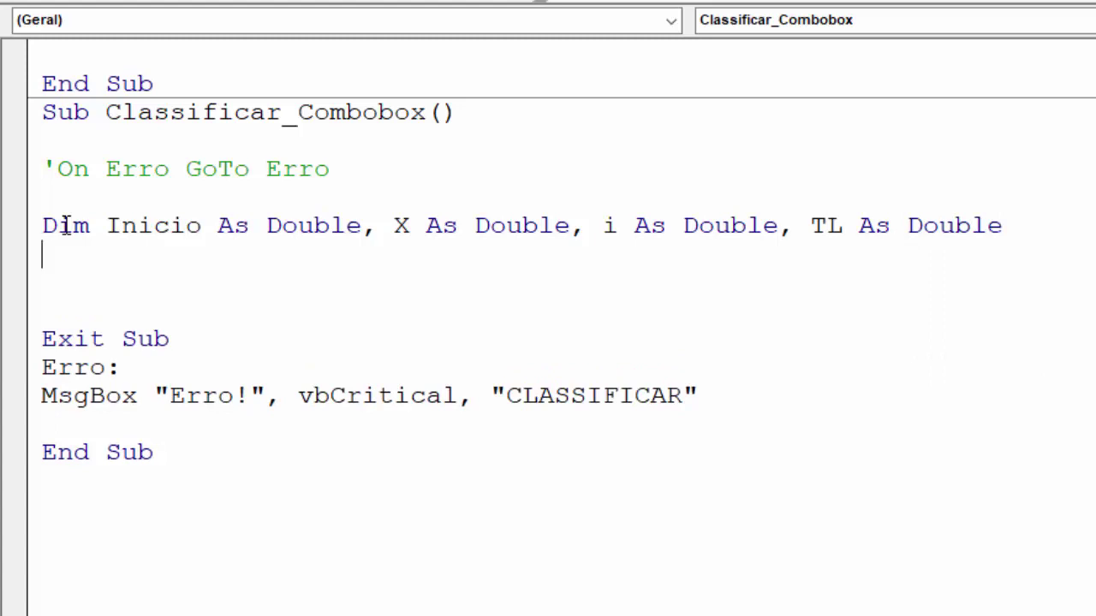
Declare Temp As String and select the variable name Inicio.
text(Dim Te)
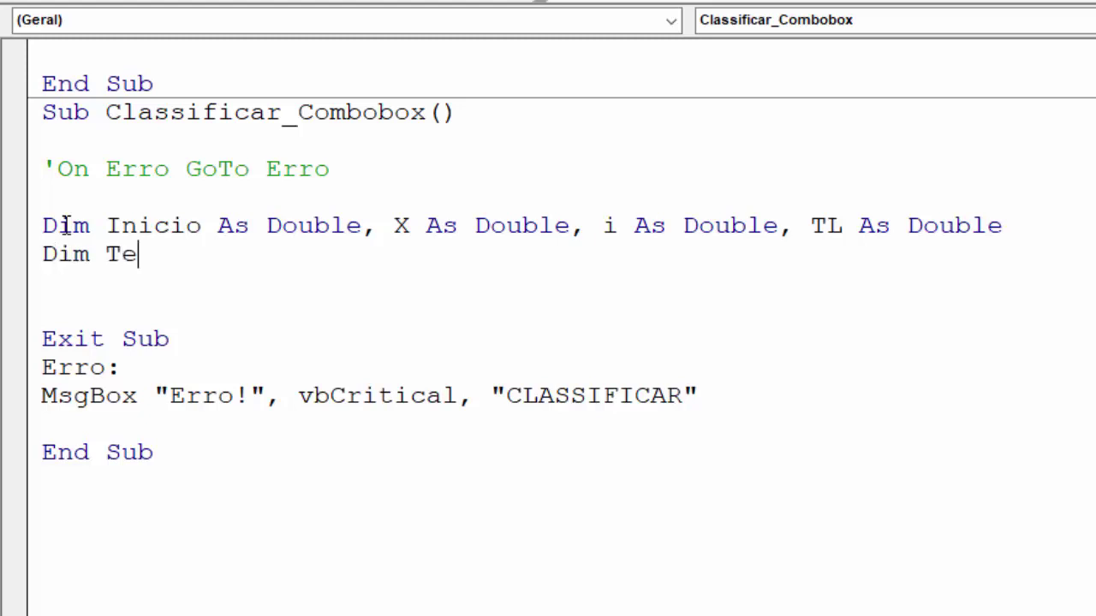
text(mp as str)
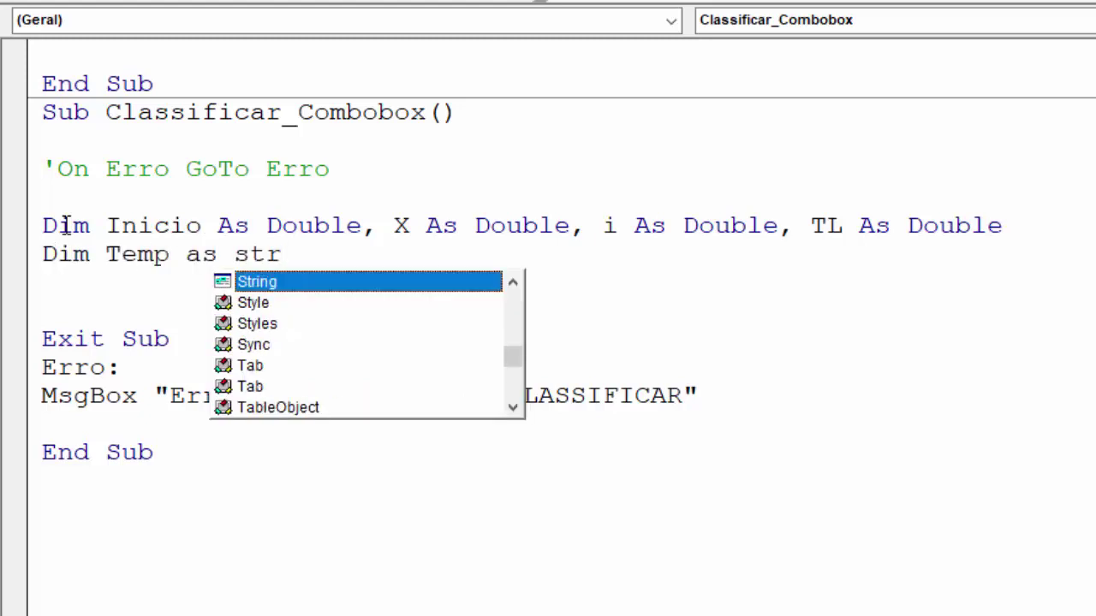
key(Tab)
key(Return)
key(Return)
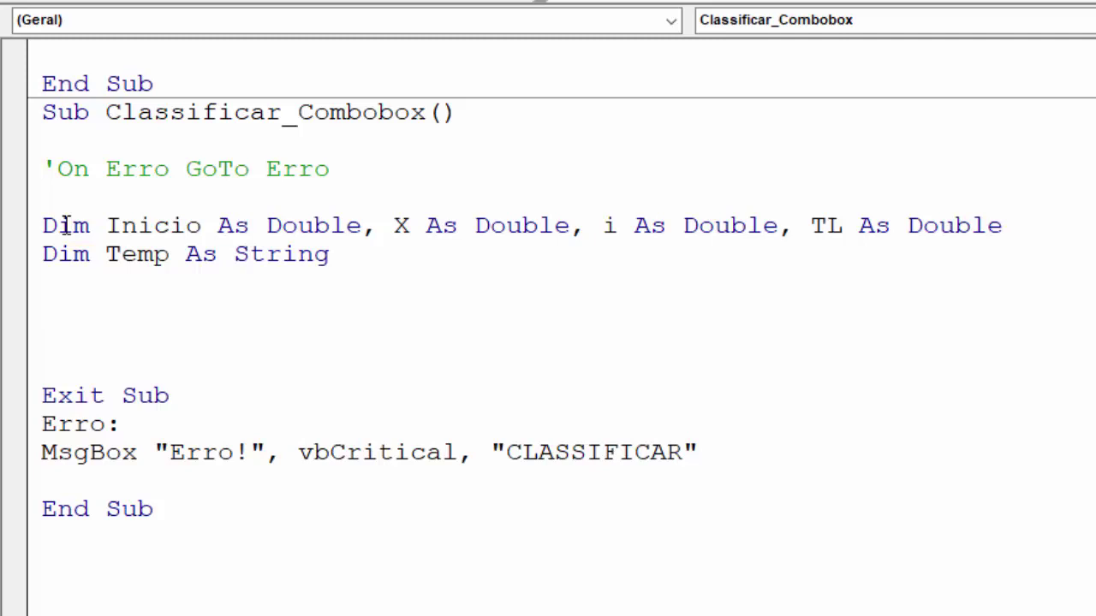
scroll(144, 246, down, 1)
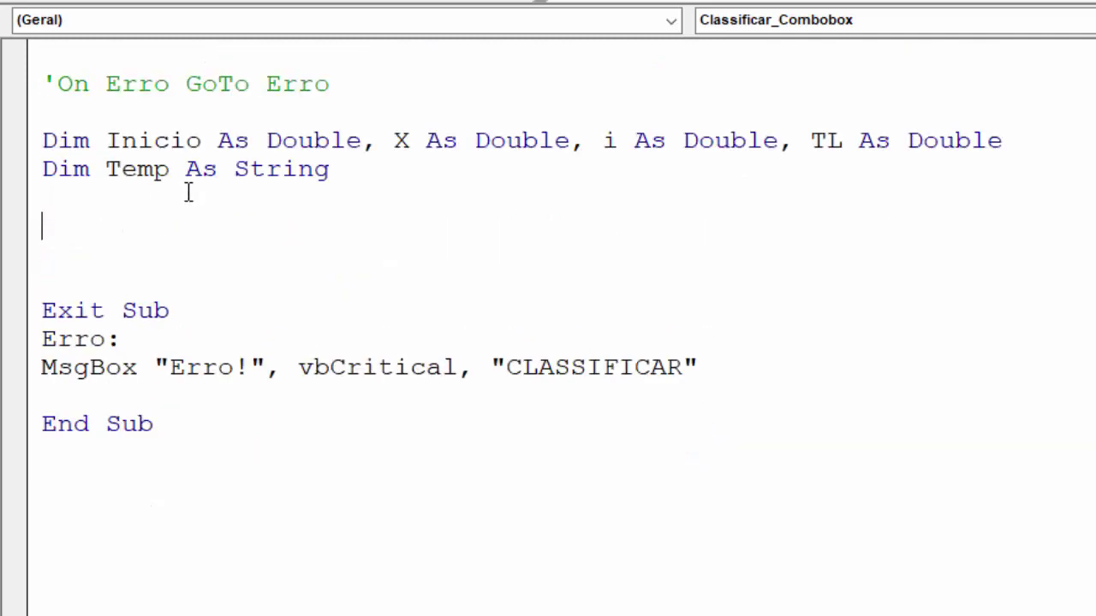
drag(201, 142, 107, 141)
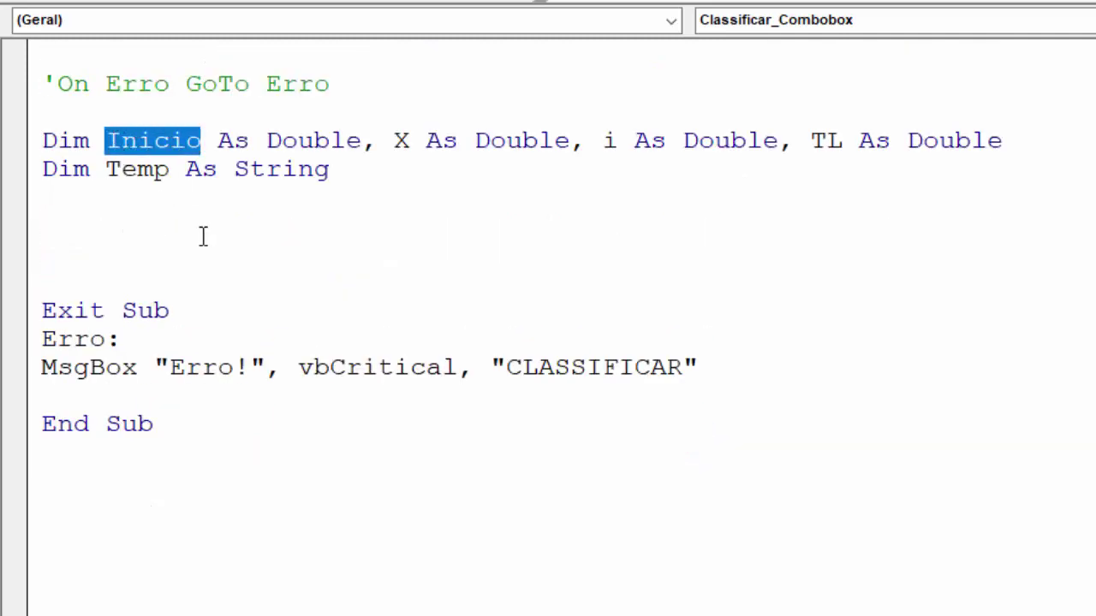
Add the line Inicio = 0 below the declarations.
key(ctrl+c)
click(62, 226)
key(ctrl+v)
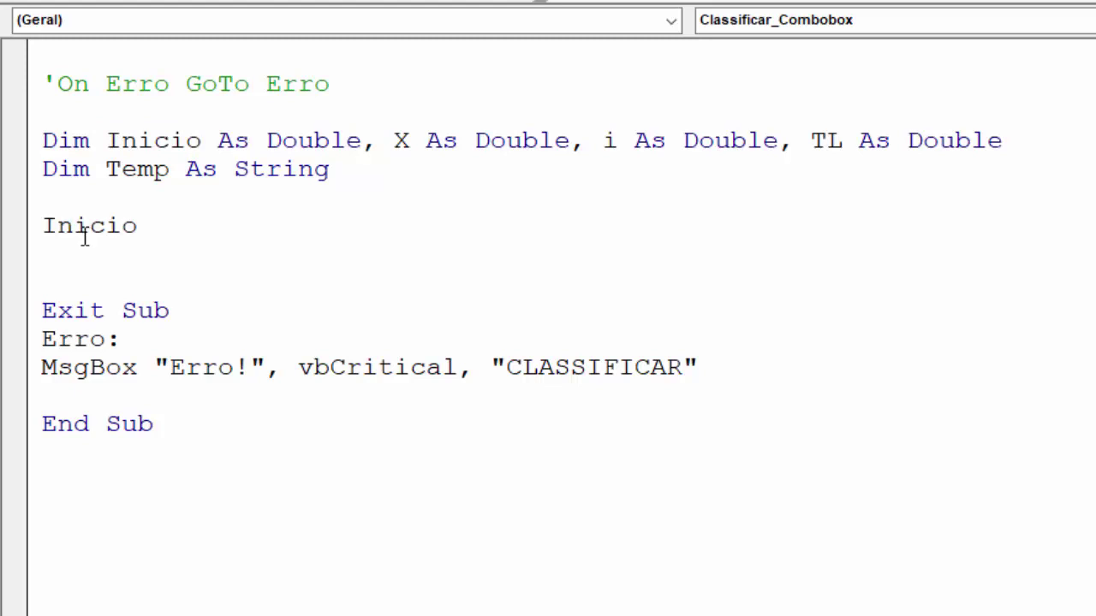
text(= )
text(0)
key(Return)
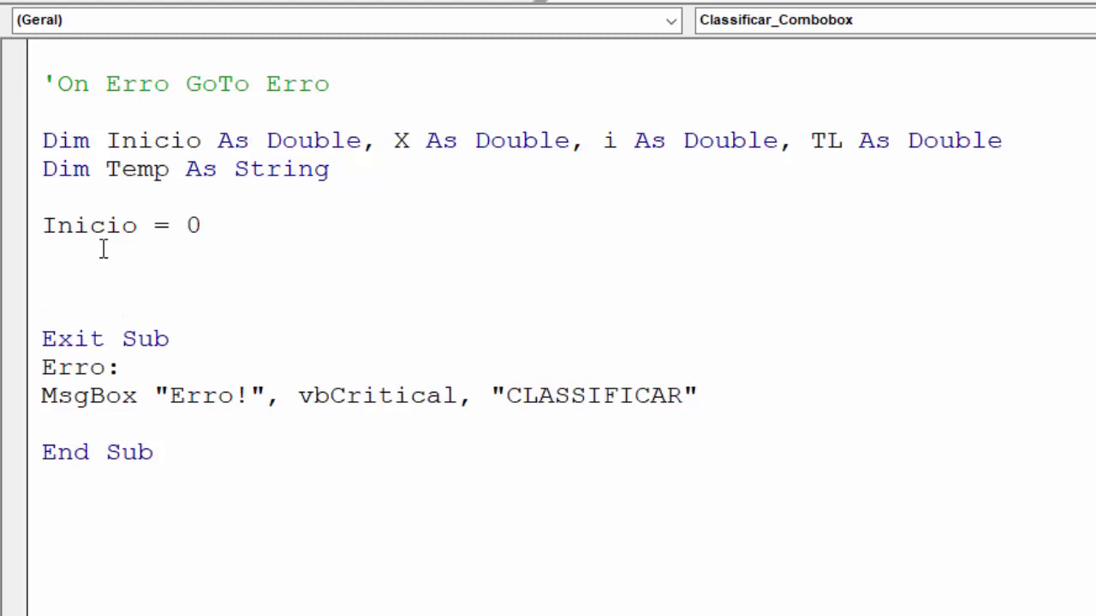
Add TL = Controls() on the next line, then highlight the Classificar_Combobox procedure name.
double_click(821, 143)
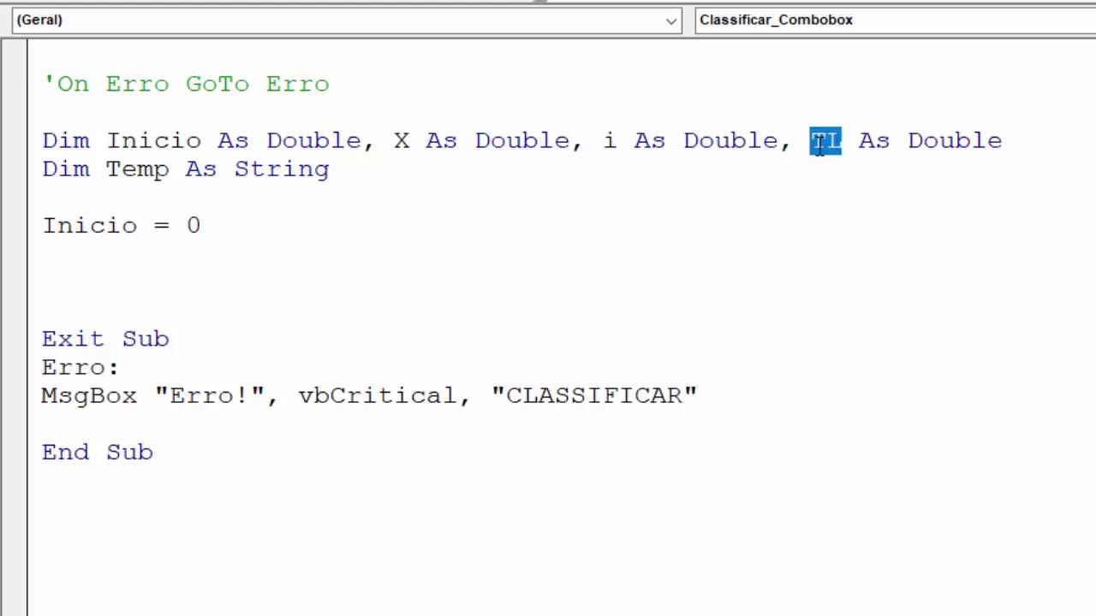
click(117, 266)
key(ctrl+v)
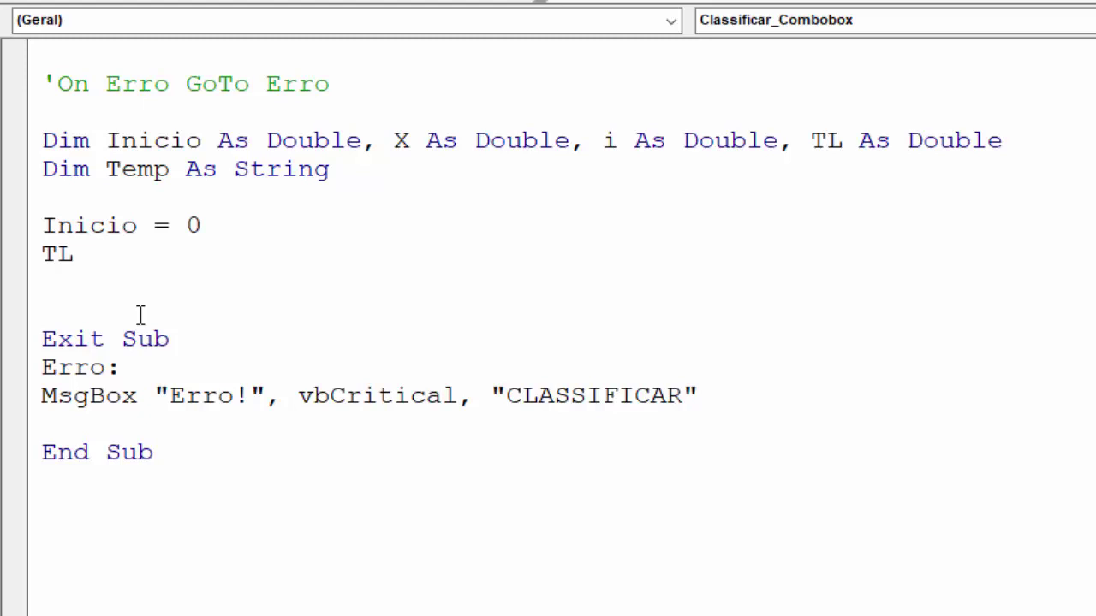
text( = )
text(Contro)
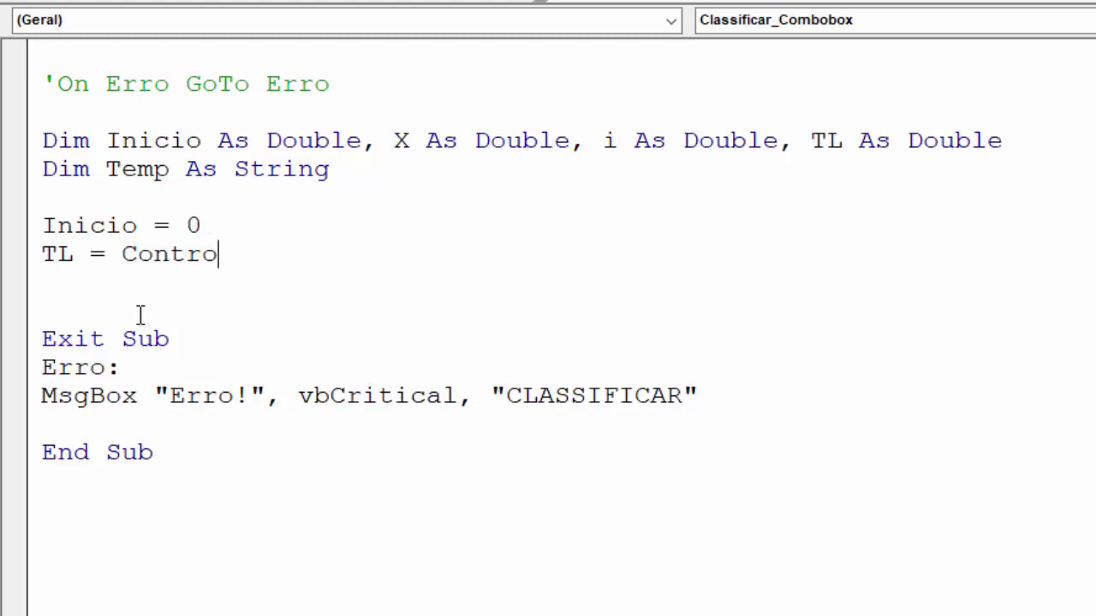
text(ls)
text(())
click(229, 336)
scroll(286, 371, up, 2)
scroll(342, 402, up, 1)
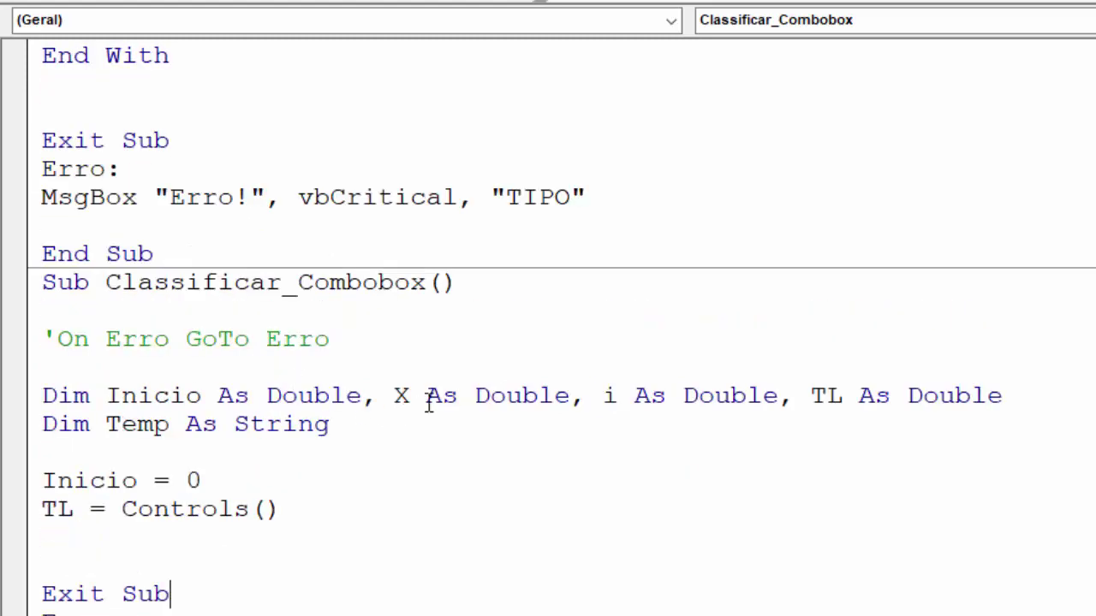
click(443, 283)
drag(107, 283, 427, 286)
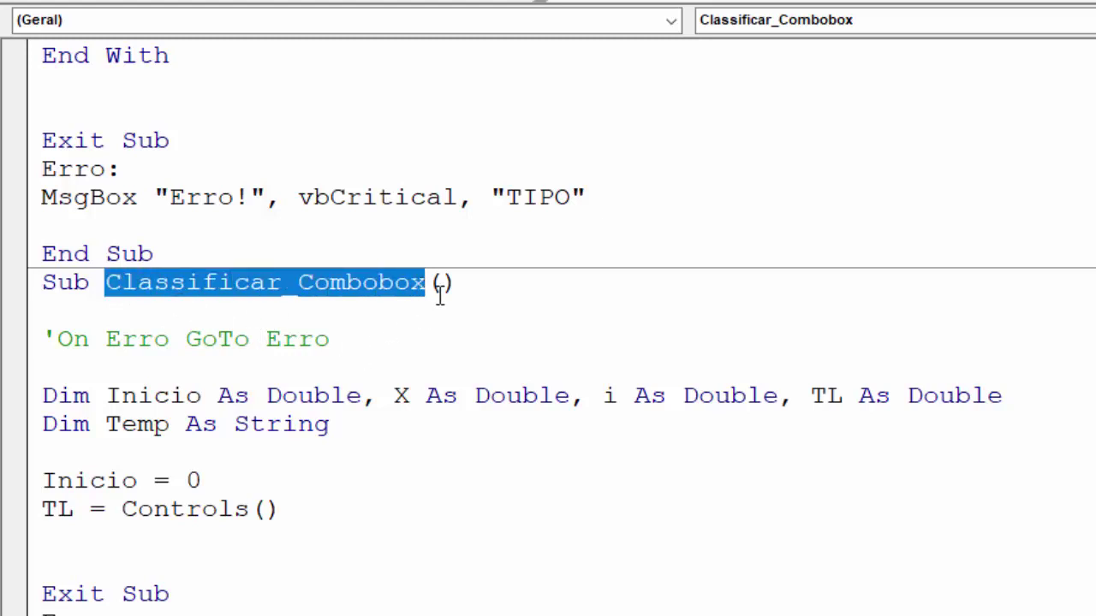
Give Classificar_Combobox an Objeto parameter and use it inside Controls(Objeto).
click(440, 291)
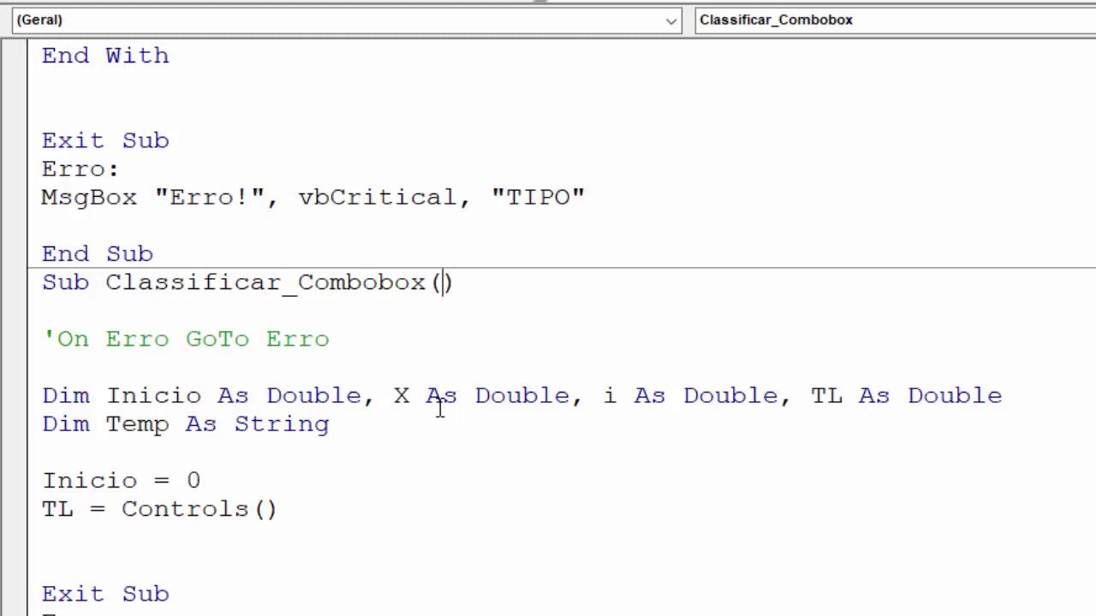
text(Objeto)
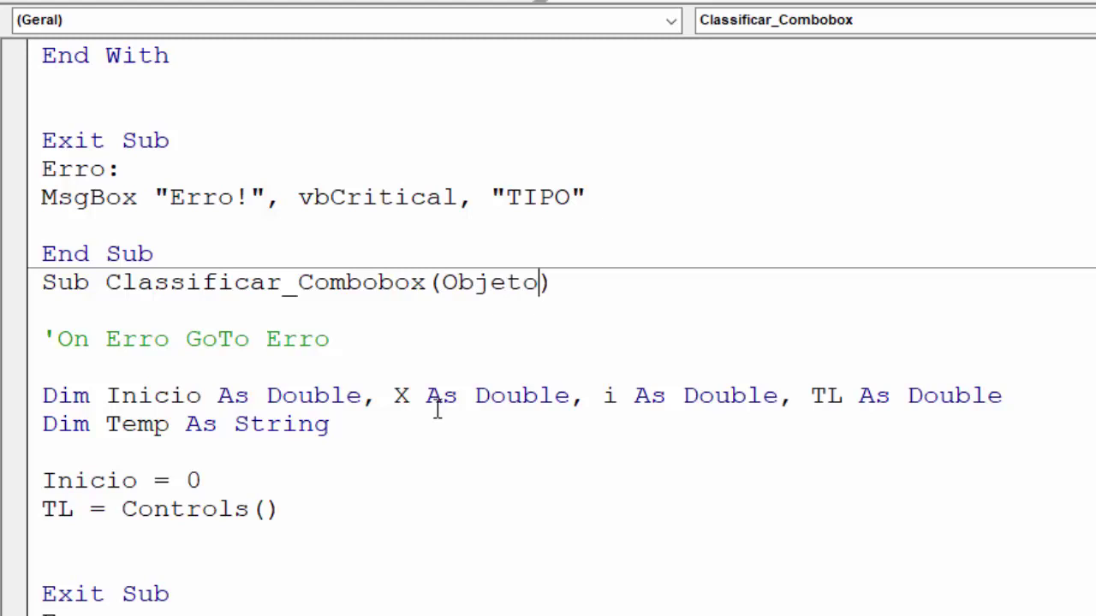
click(441, 414)
drag(538, 282, 440, 282)
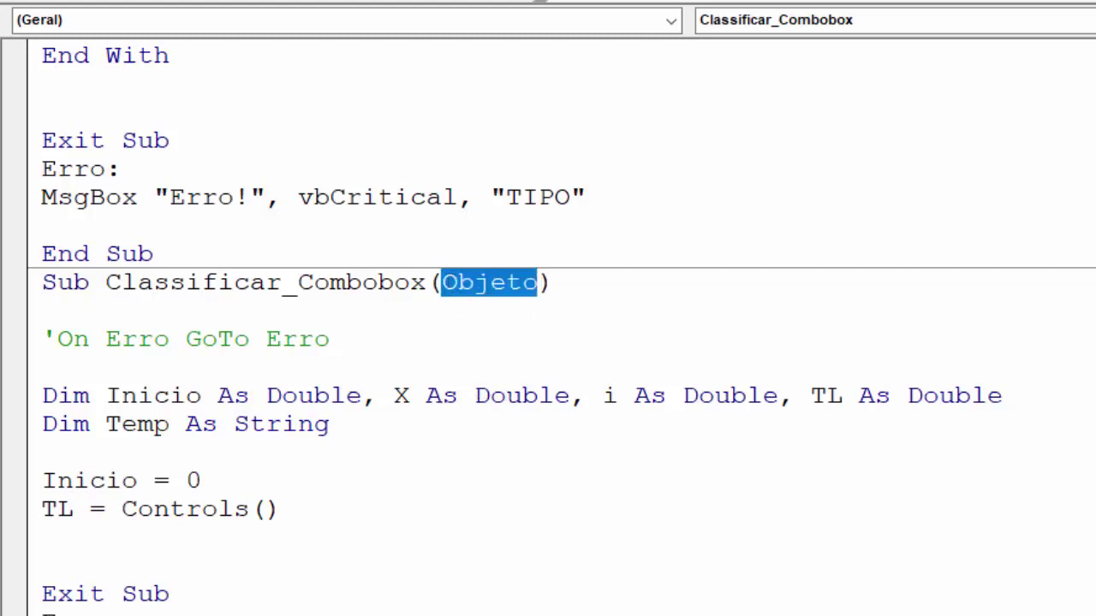
click(268, 510)
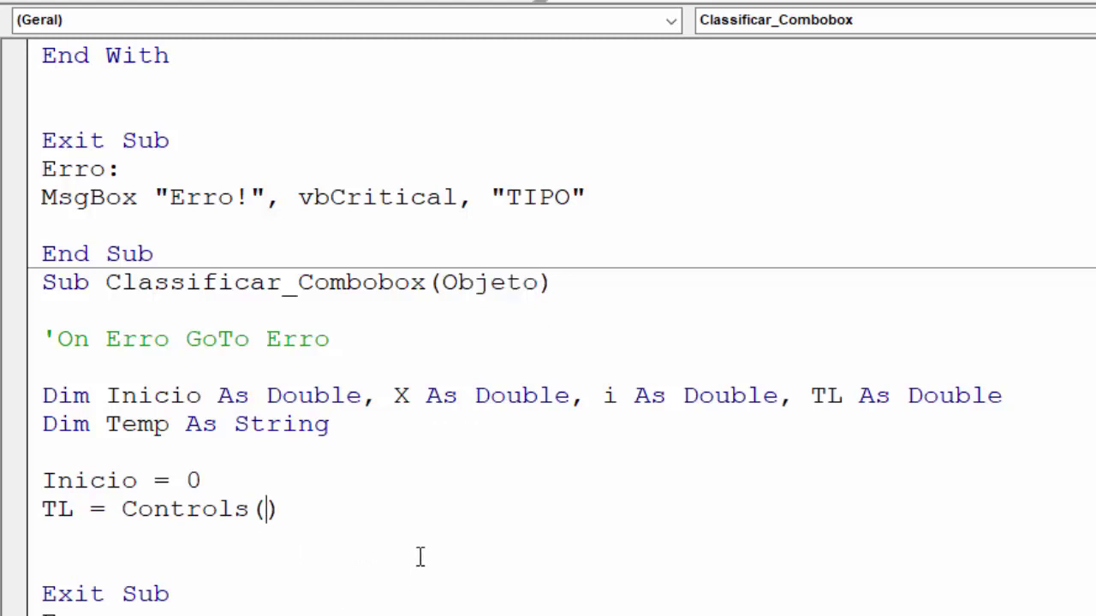
key(ctrl+v)
Highlight the Objeto parameter and the Controls(Objeto) expression to show how they connect.
click(295, 558)
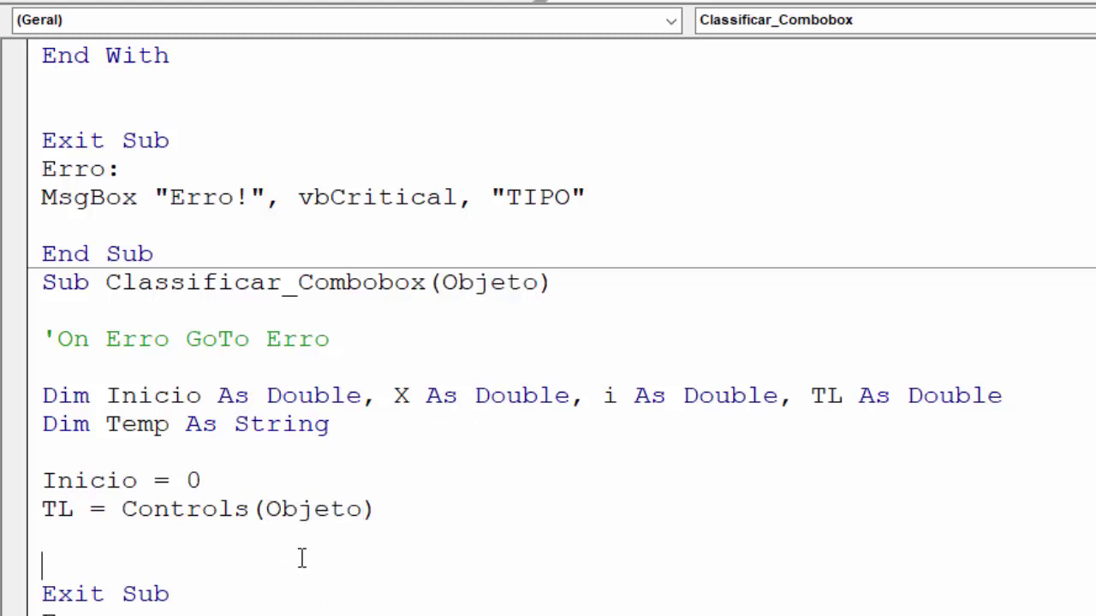
drag(444, 283, 540, 283)
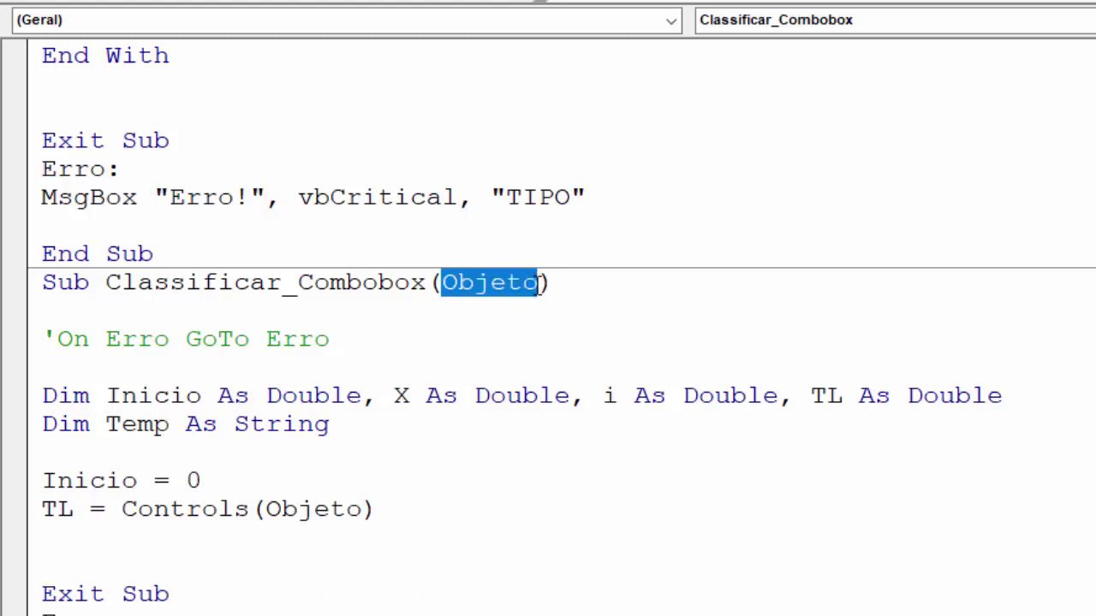
click(495, 312)
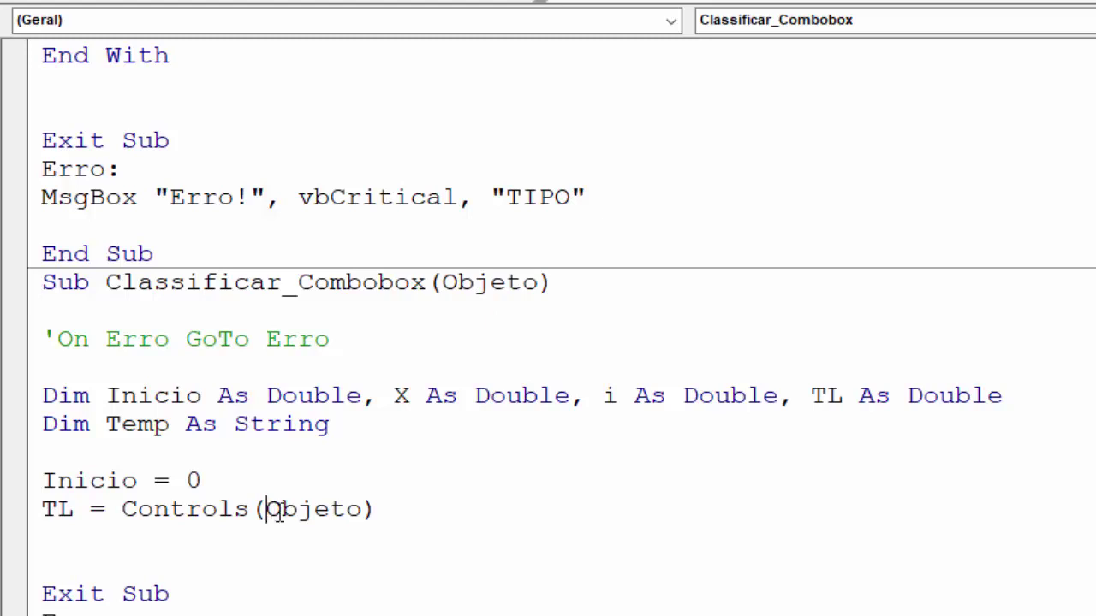
drag(267, 510, 366, 510)
click(329, 543)
drag(124, 511, 377, 512)
click(297, 569)
Complete the line as TL = Controls(Objeto).ListCount - 1 and highlight the Inicio and TL assignments.
text(List)
text(Count)
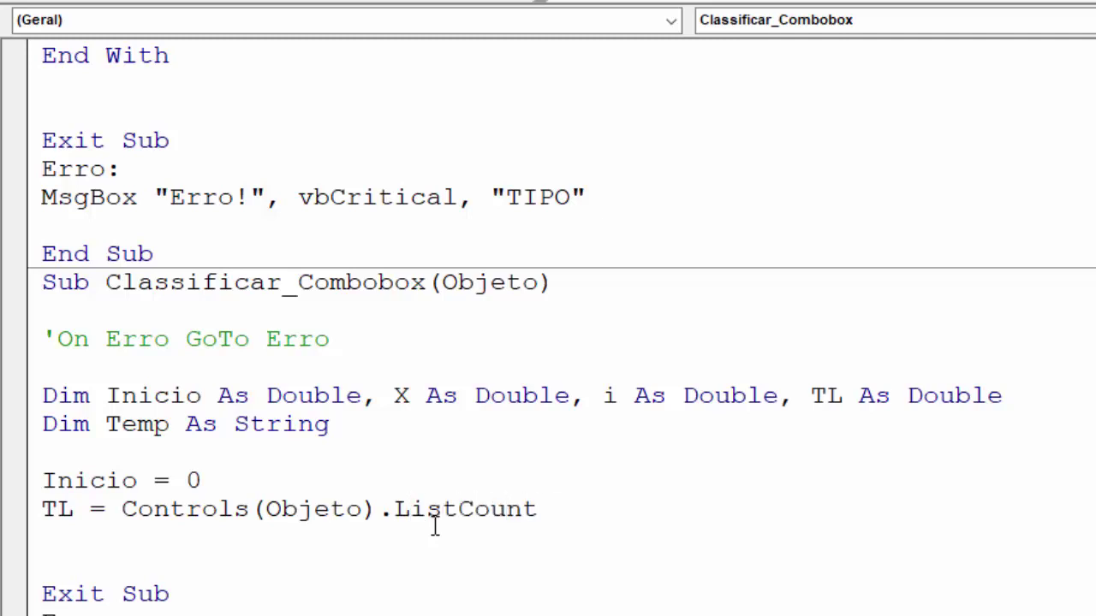
text( - 1)
key(Return)
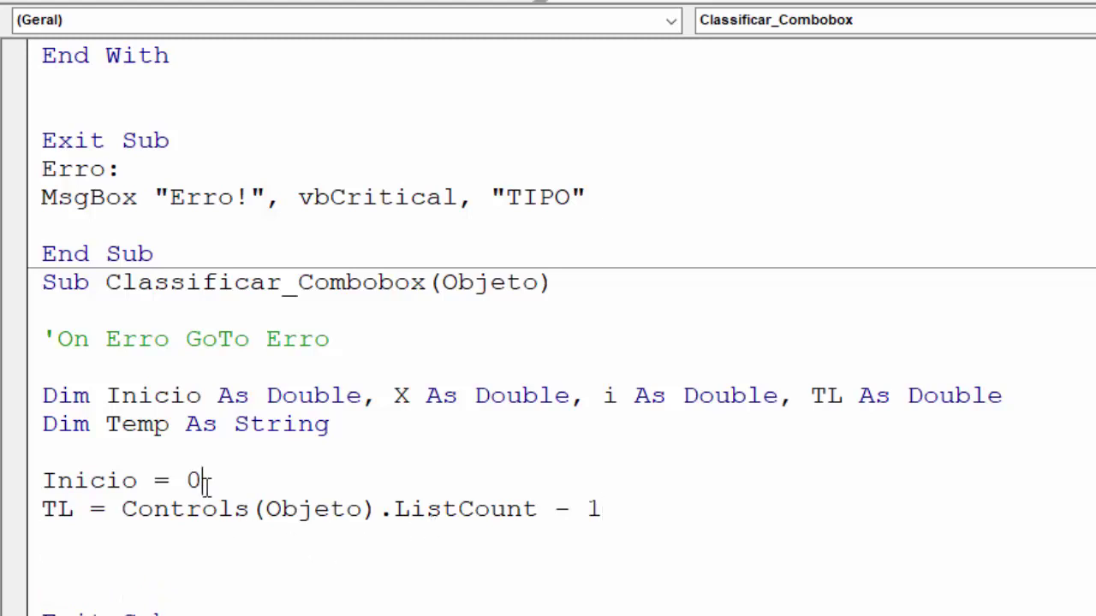
double_click(198, 482)
click(204, 544)
drag(42, 481, 123, 483)
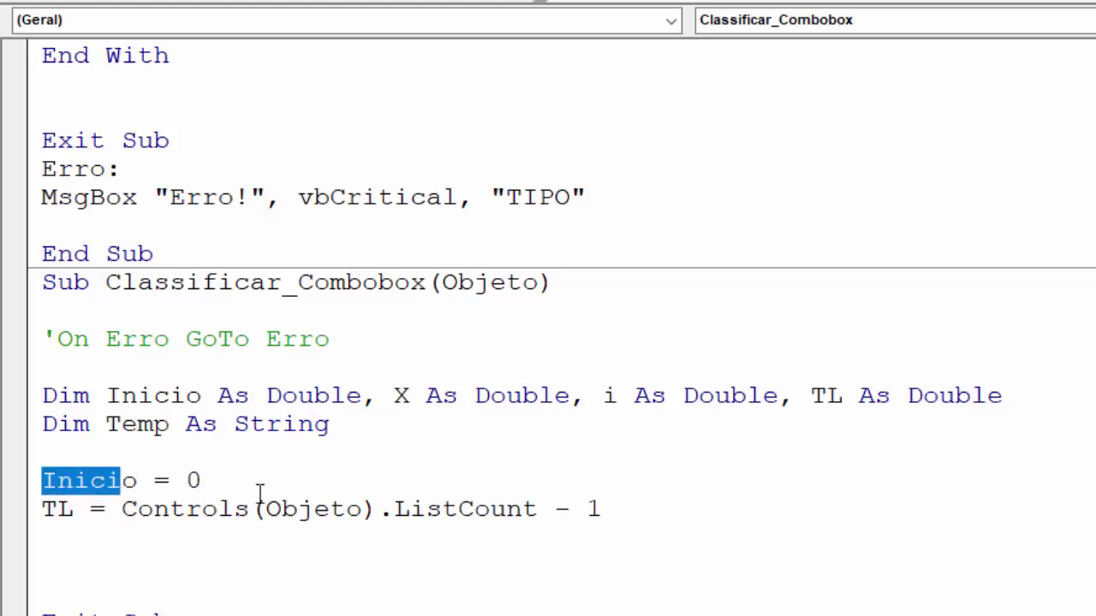
drag(259, 494, 634, 513)
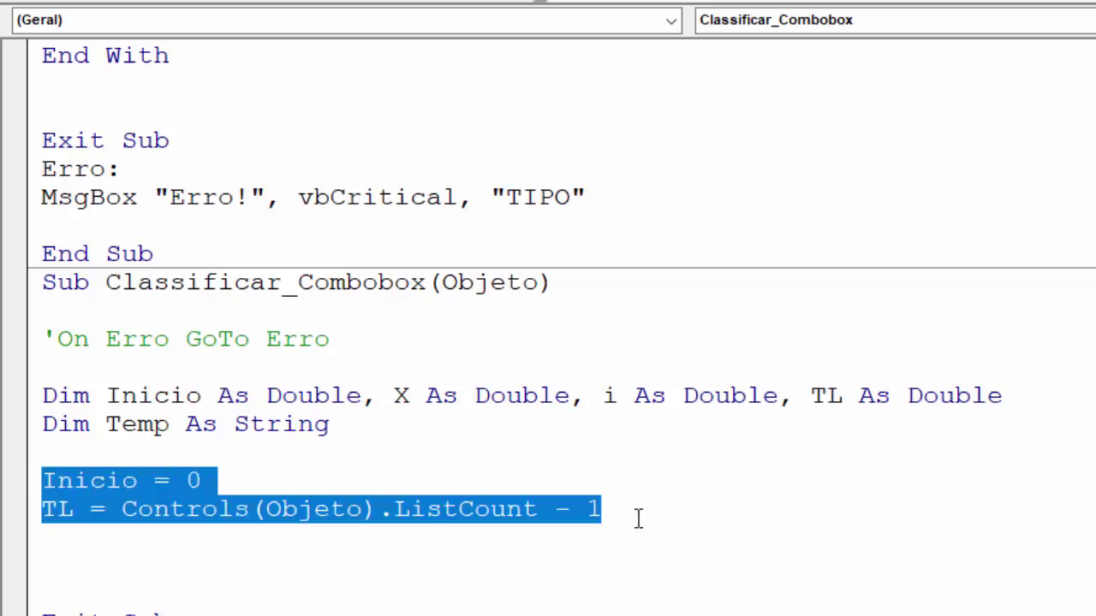
click(103, 569)
Start a For loop above Exit Sub with i = Inicio as its start.
scroll(96, 528, down, 2)
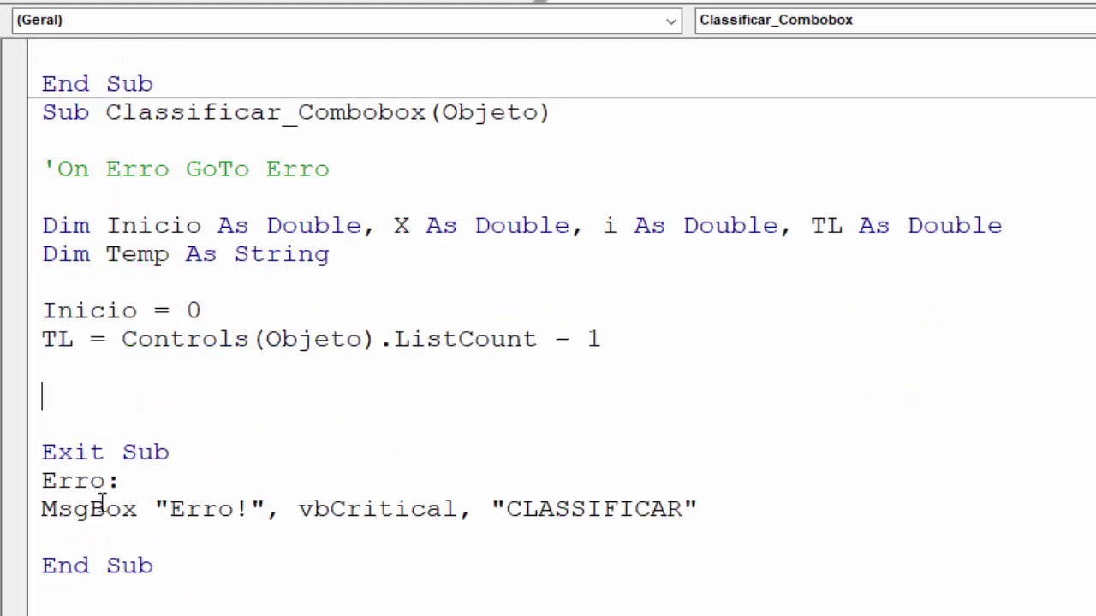
key(Return)
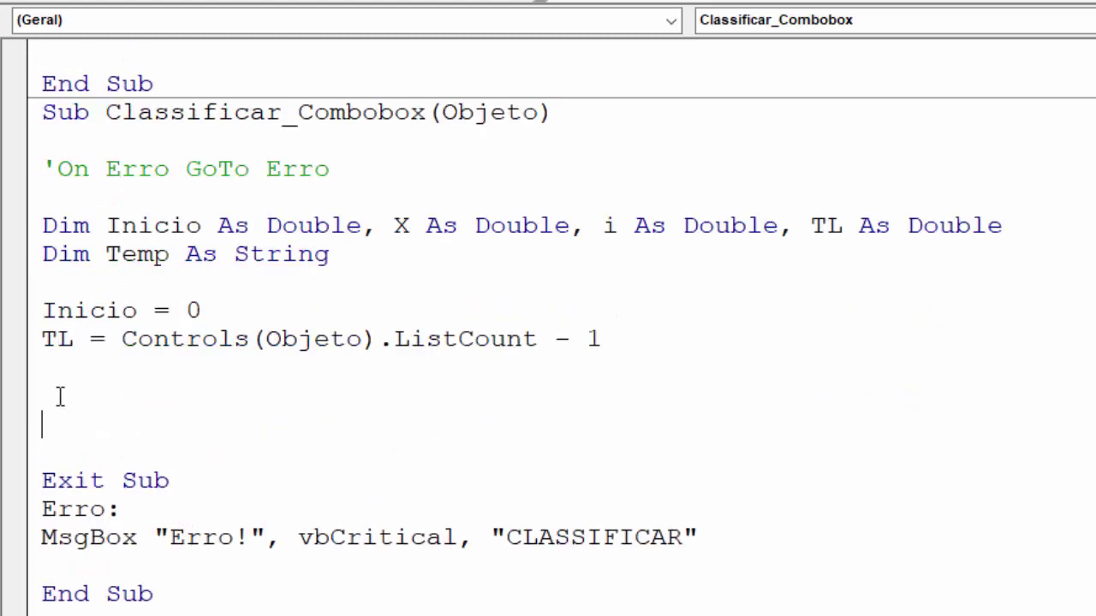
click(48, 396)
double_click(610, 225)
click(71, 402)
text(FOR )
text(i =)
click(135, 377)
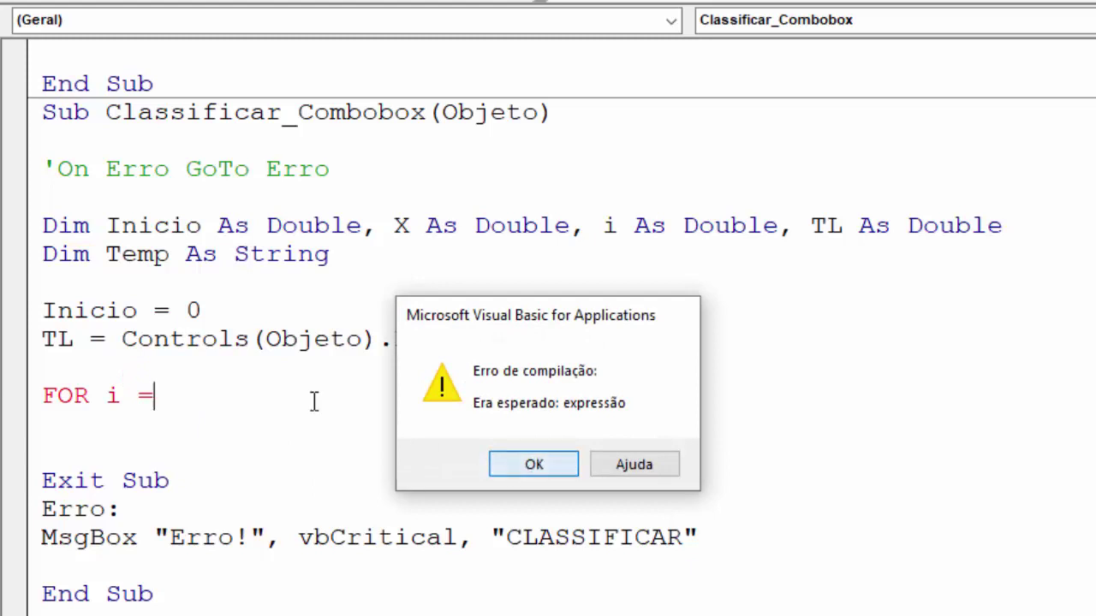
key(Return)
drag(137, 310, 41, 310)
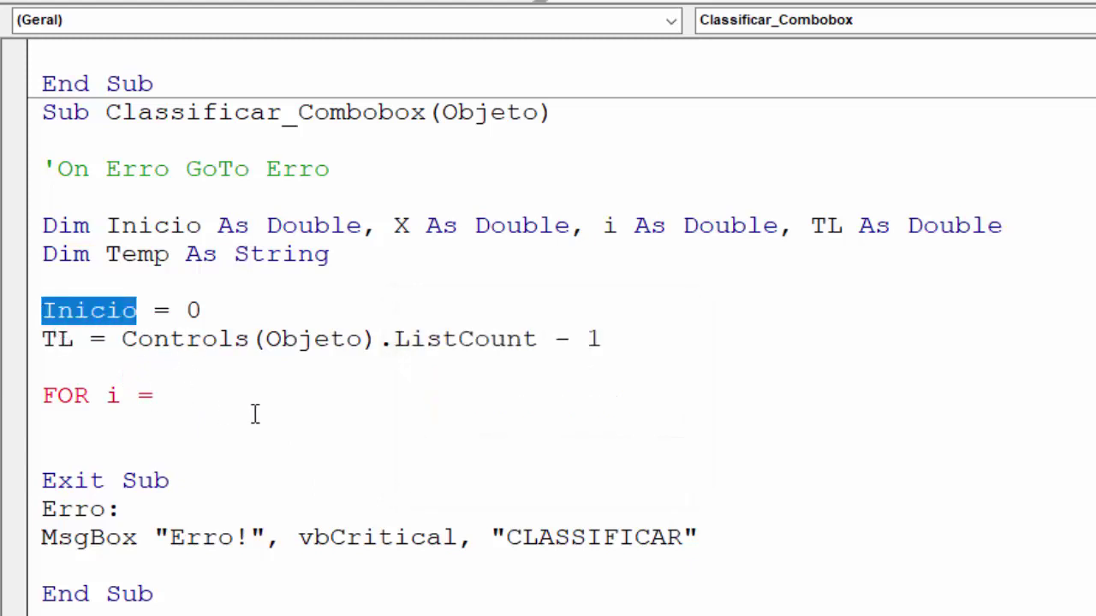
click(219, 394)
text(Inicio)
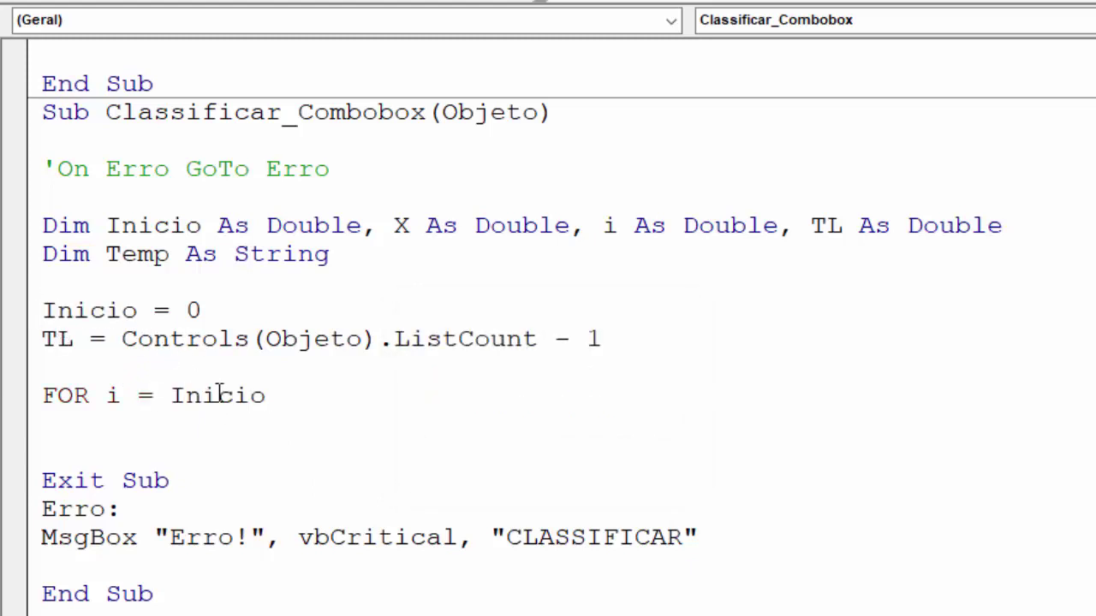
Complete the loop header as For i = Inicio To TL.
text(TO)
click(192, 502)
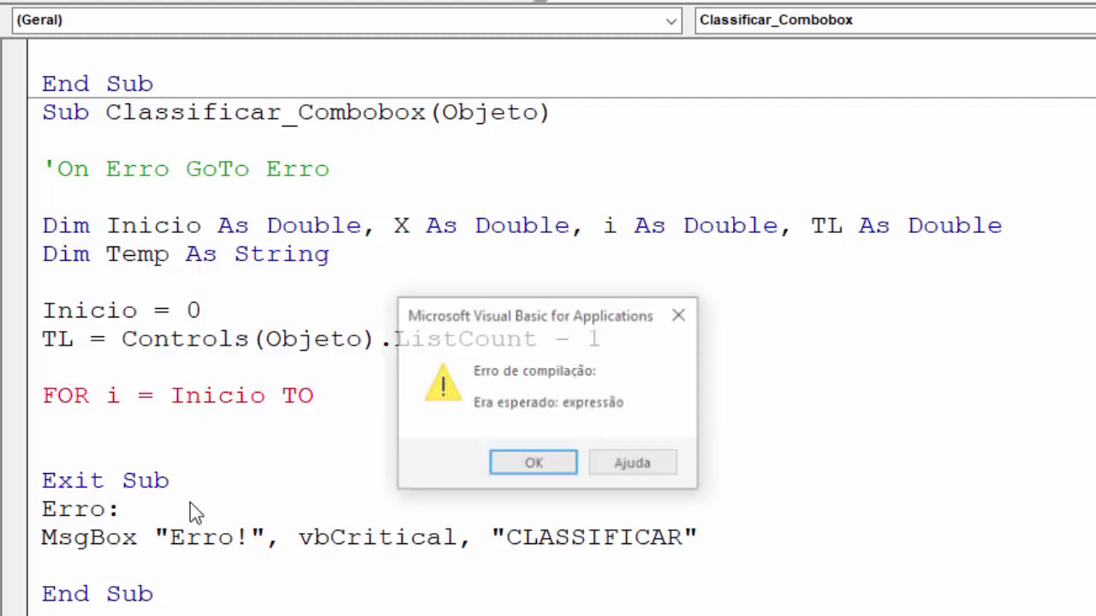
click(504, 474)
double_click(72, 340)
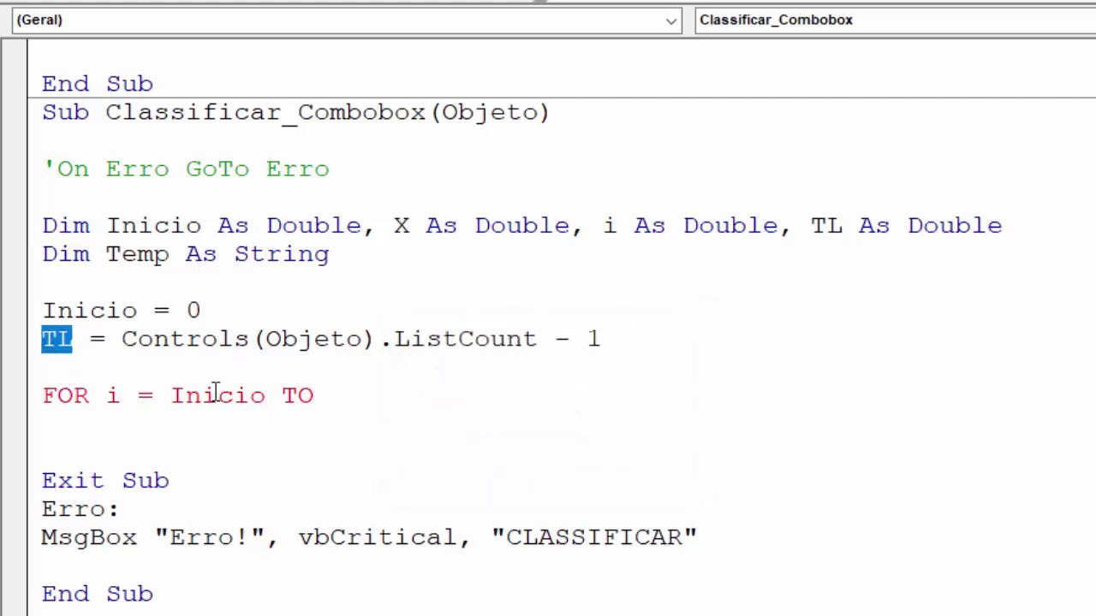
click(382, 403)
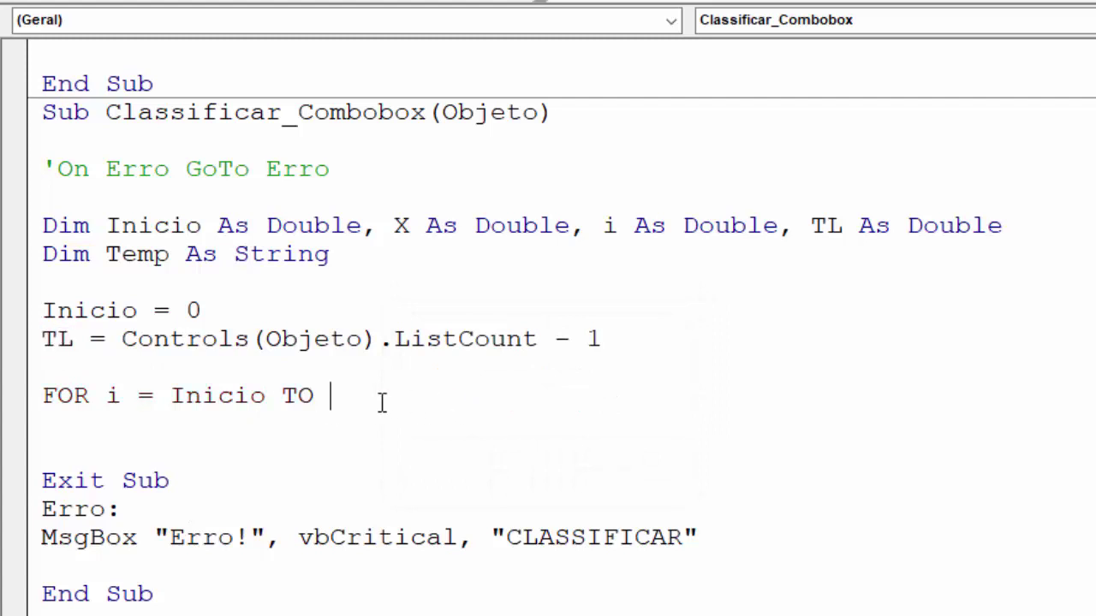
text(TL)
Close the loop with Next i and leave an empty line inside it.
scroll(275, 456, down, 1)
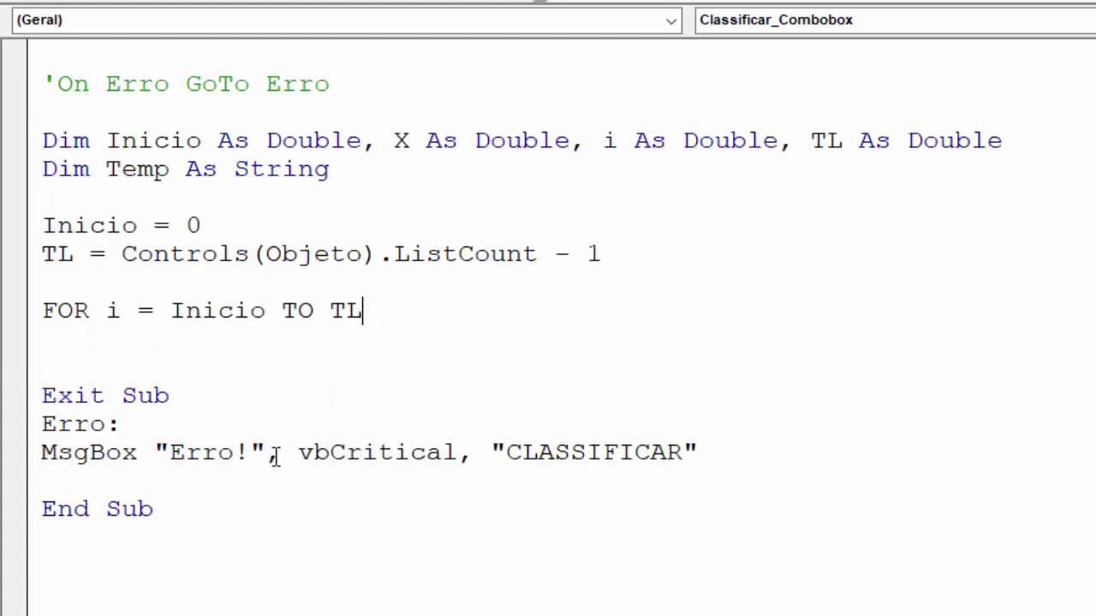
key(Return)
key(Return)
key(Return)
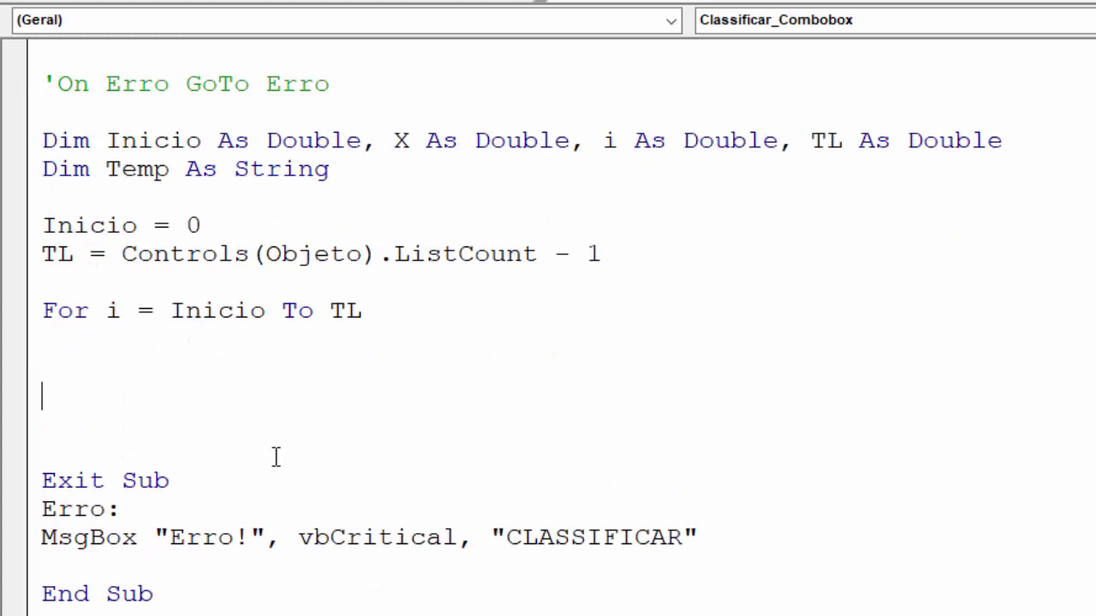
text(Next i)
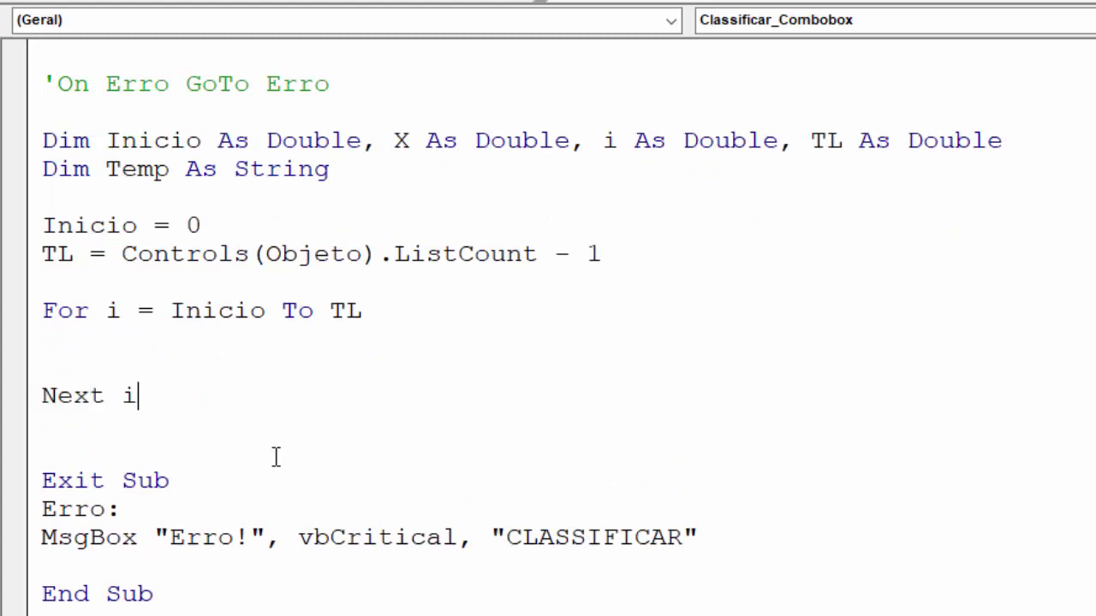
click(130, 340)
key(Return)
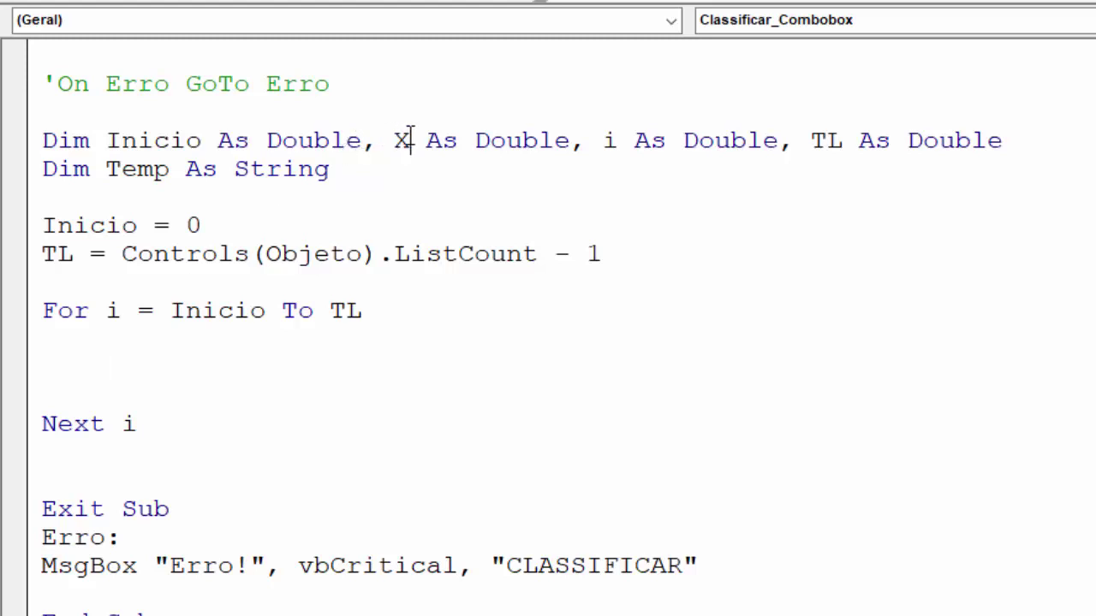
Add an inner 'FOR X = i to TL' loop closed by 'NEXT X' inside the outer loop.
double_click(400, 140)
click(134, 339)
key(Return)
text(FOR )
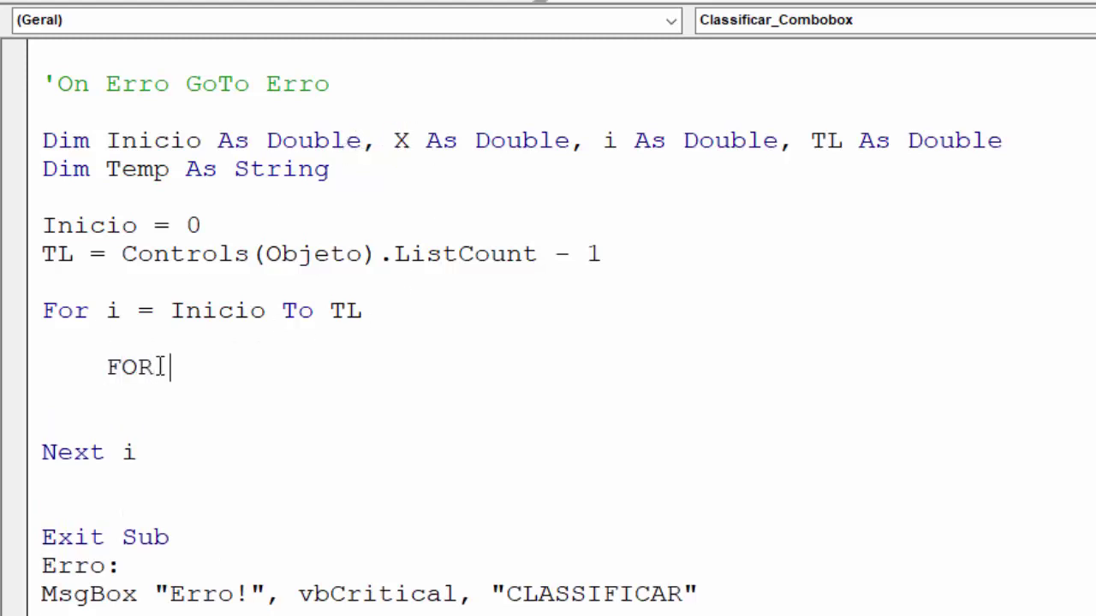
text(X = )
text(i )
text(to )
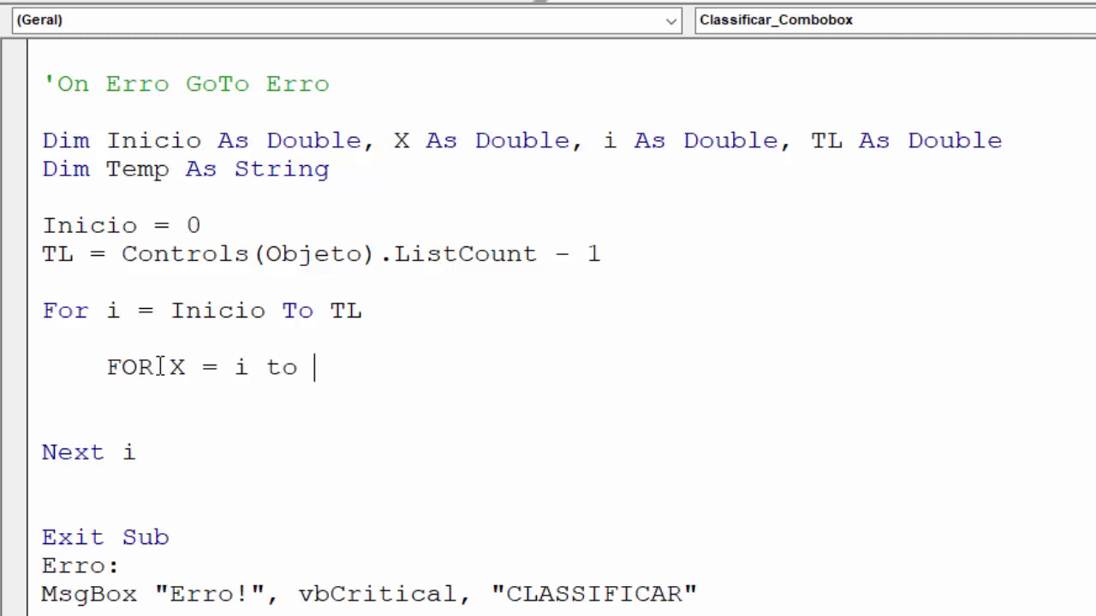
text(TL)
key(Return)
key(Return)
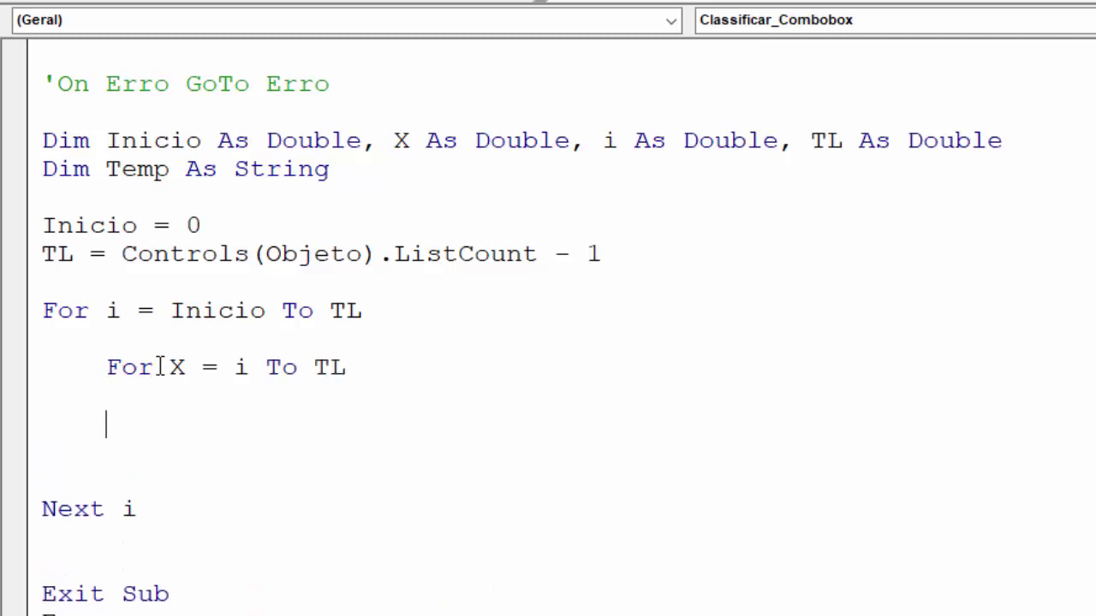
click(342, 312)
double_click(342, 311)
click(122, 435)
text(NEXT X)
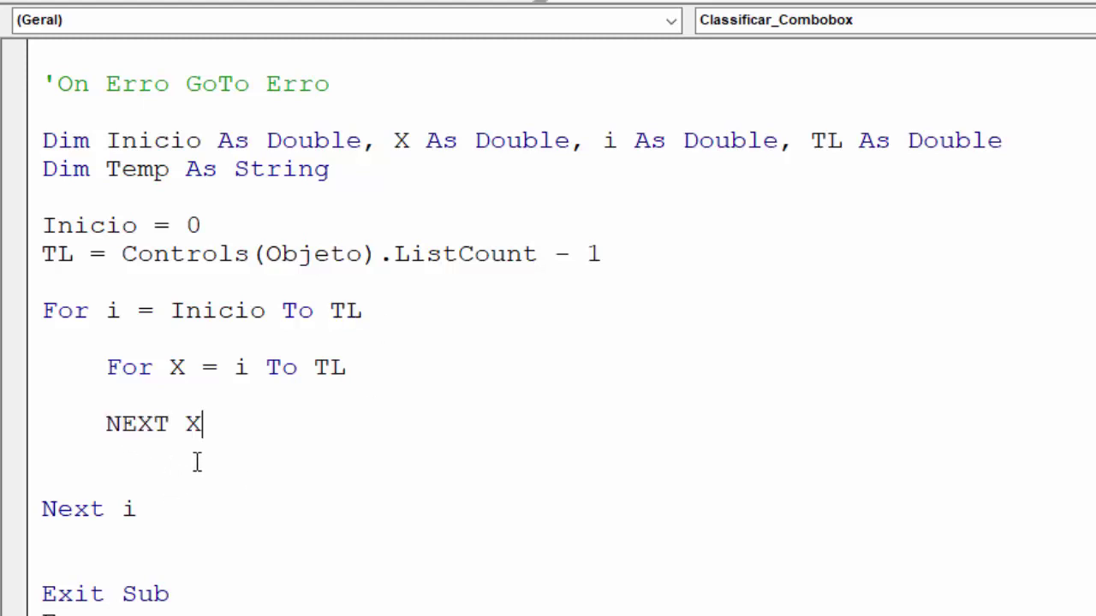
click(242, 482)
click(231, 424)
key(Delete)
Start an IF line inside the inner loop reading IF CONTROLS(Objeto).
click(154, 399)
key(Return)
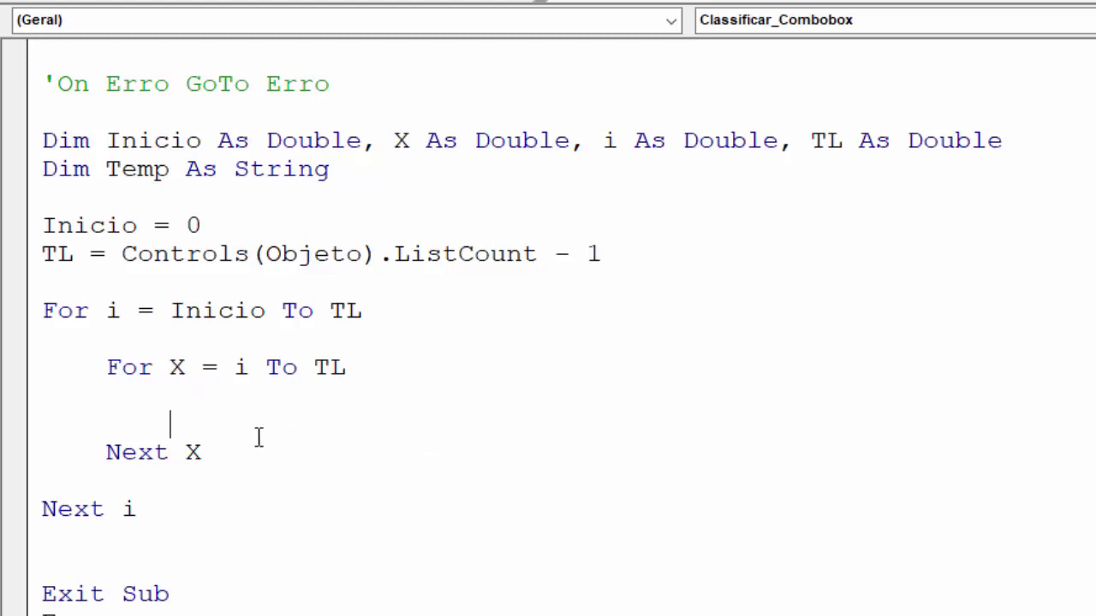
text(IF CON)
text(TROLS)
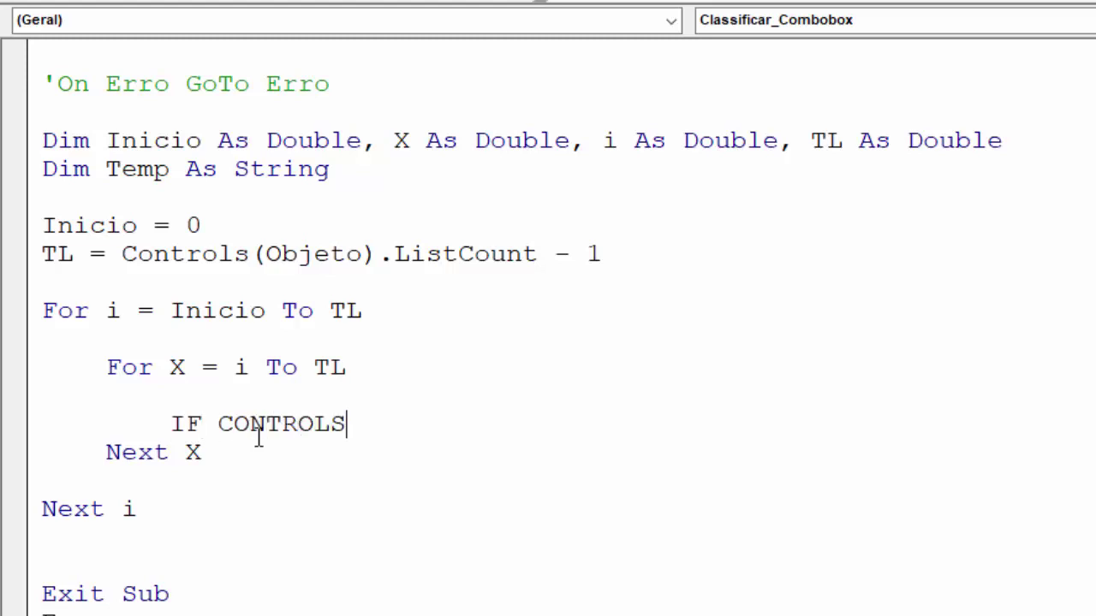
text(())
click(313, 469)
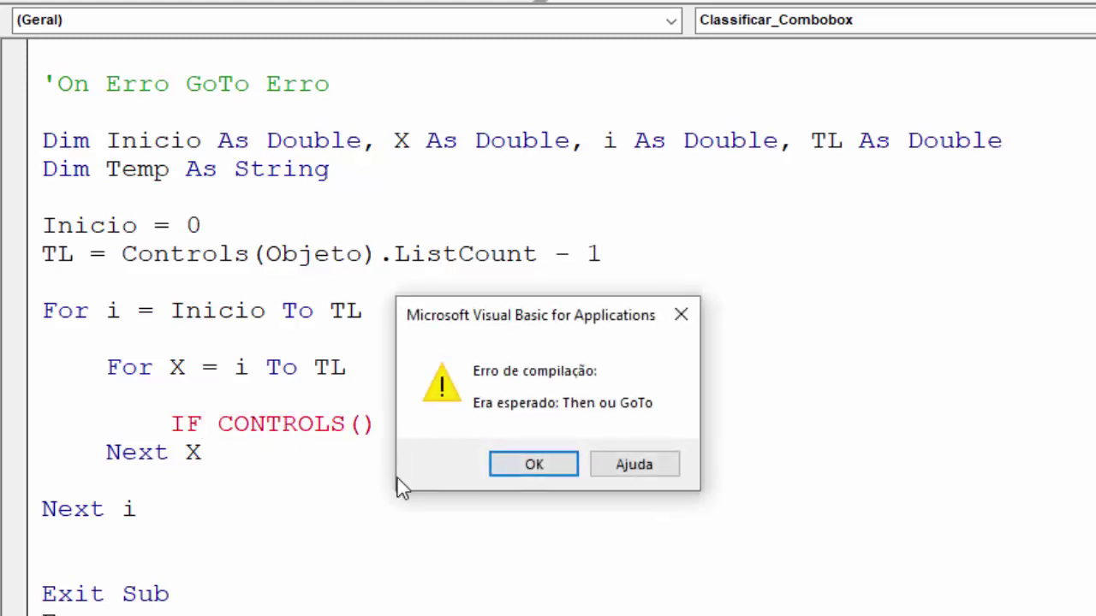
click(547, 473)
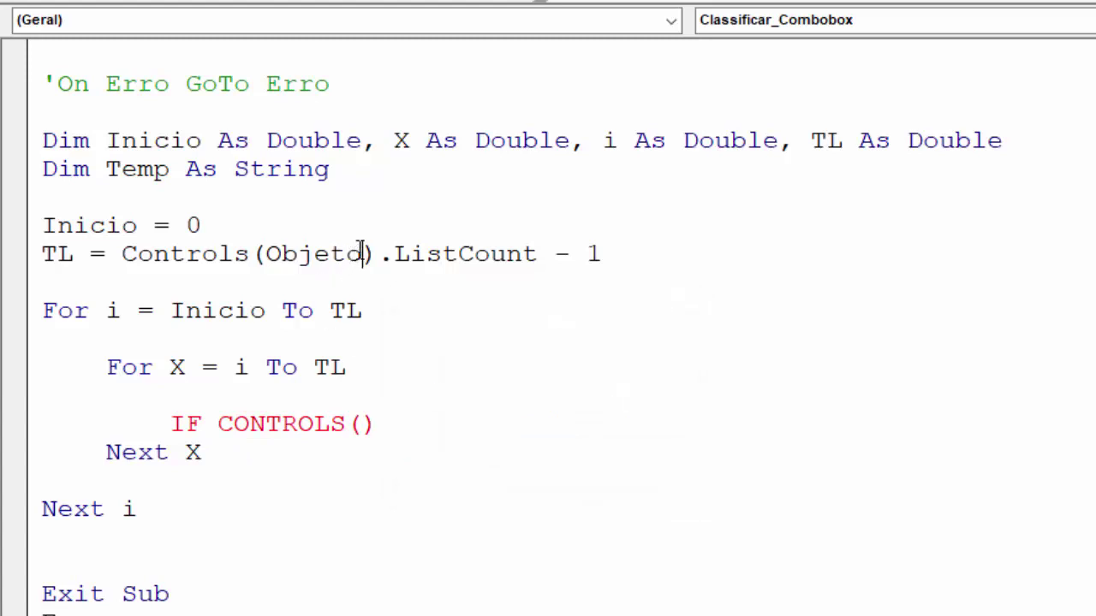
drag(363, 253, 266, 253)
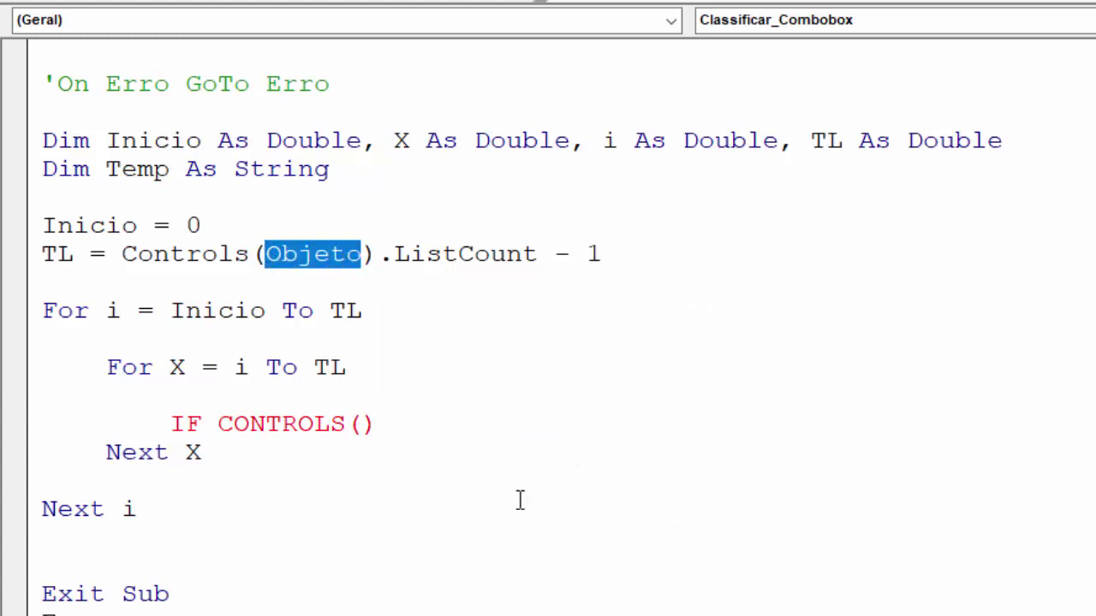
click(360, 424)
text(Objeto)
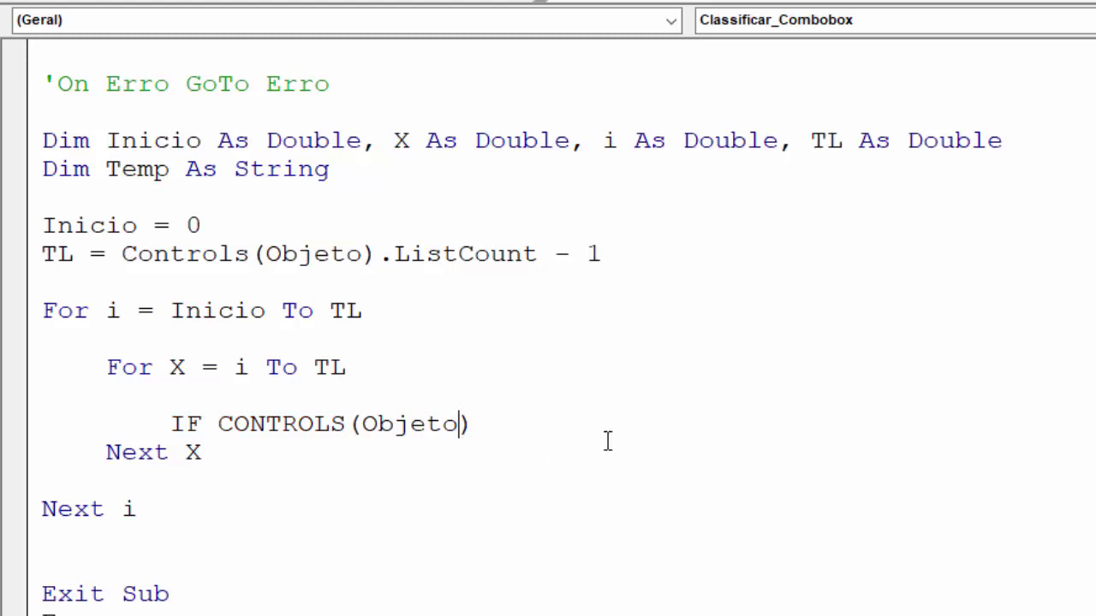
Extend the IF line to CONTROLS(Objeto).LIST(i) followed by a > sign.
click(484, 424)
text(.)
text(LIST)
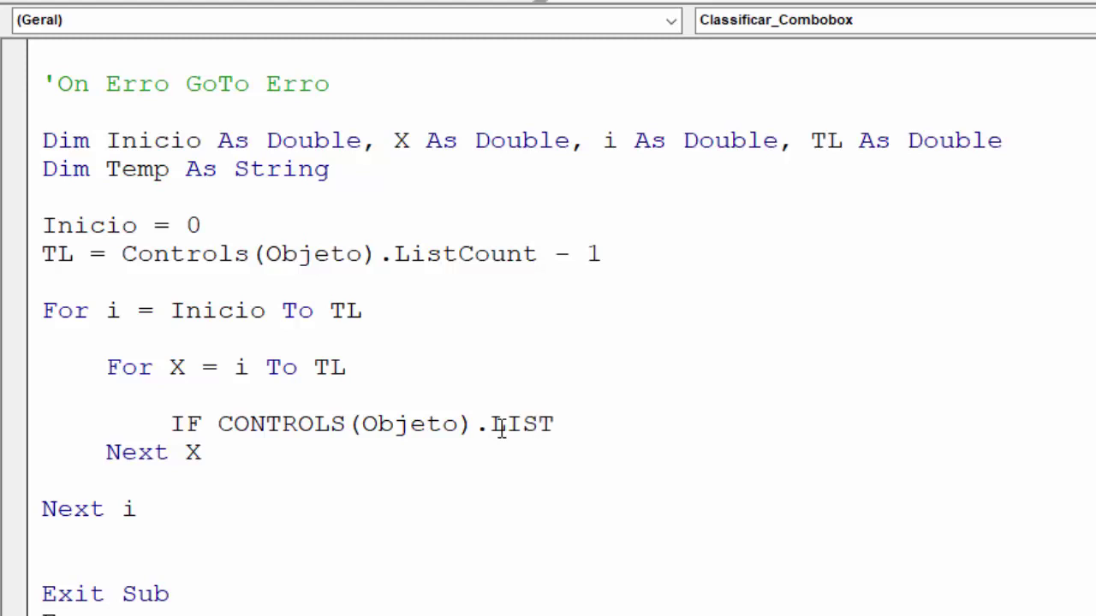
text(())
click(506, 510)
click(495, 459)
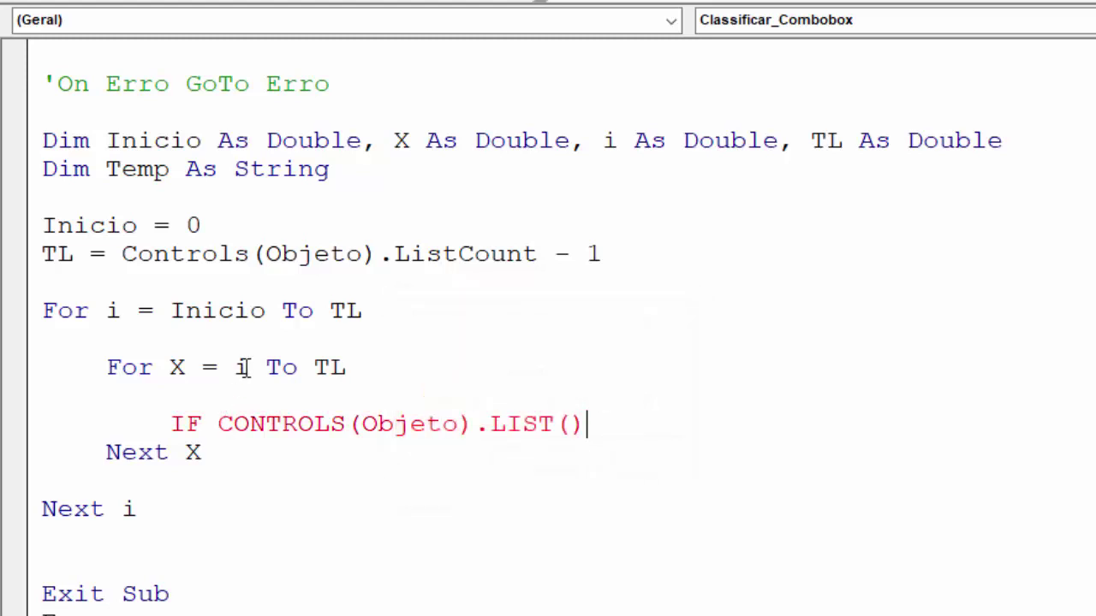
double_click(240, 368)
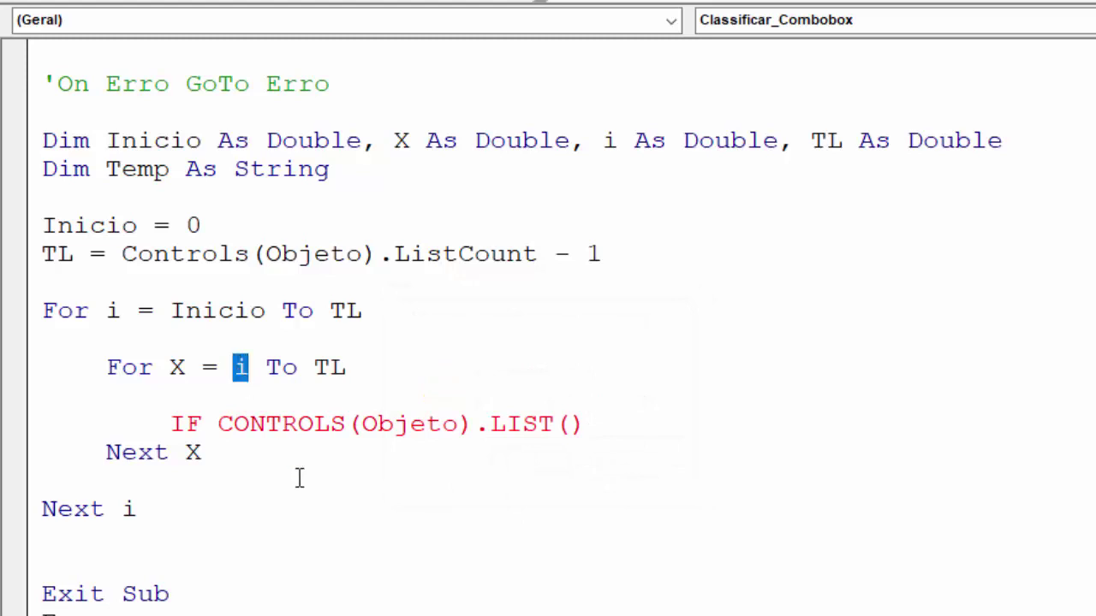
click(574, 424)
text(i)
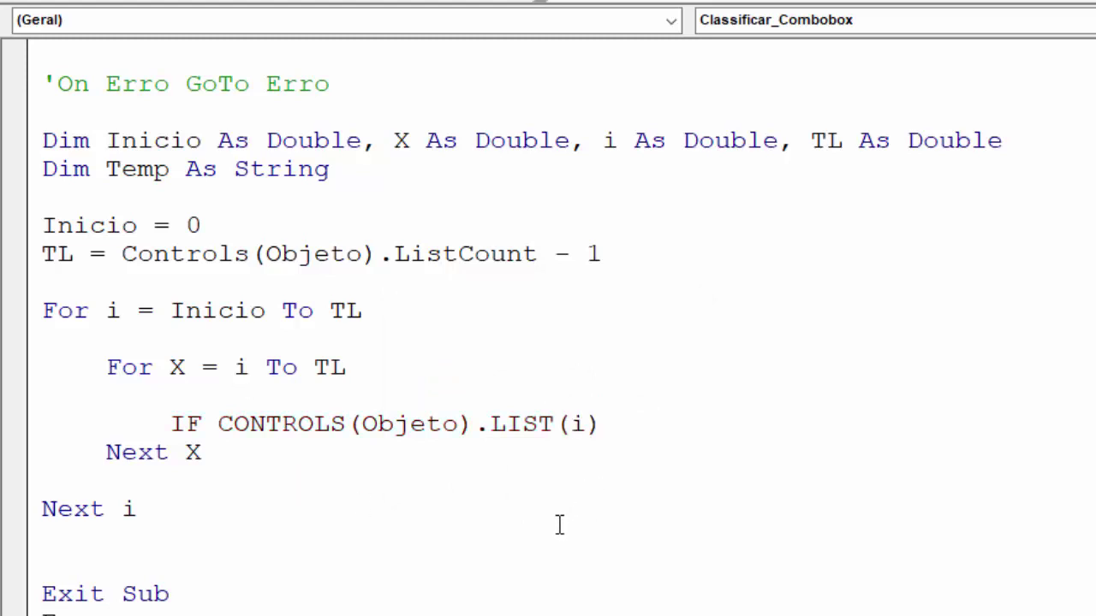
click(627, 432)
text(>)
click(661, 541)
click(550, 469)
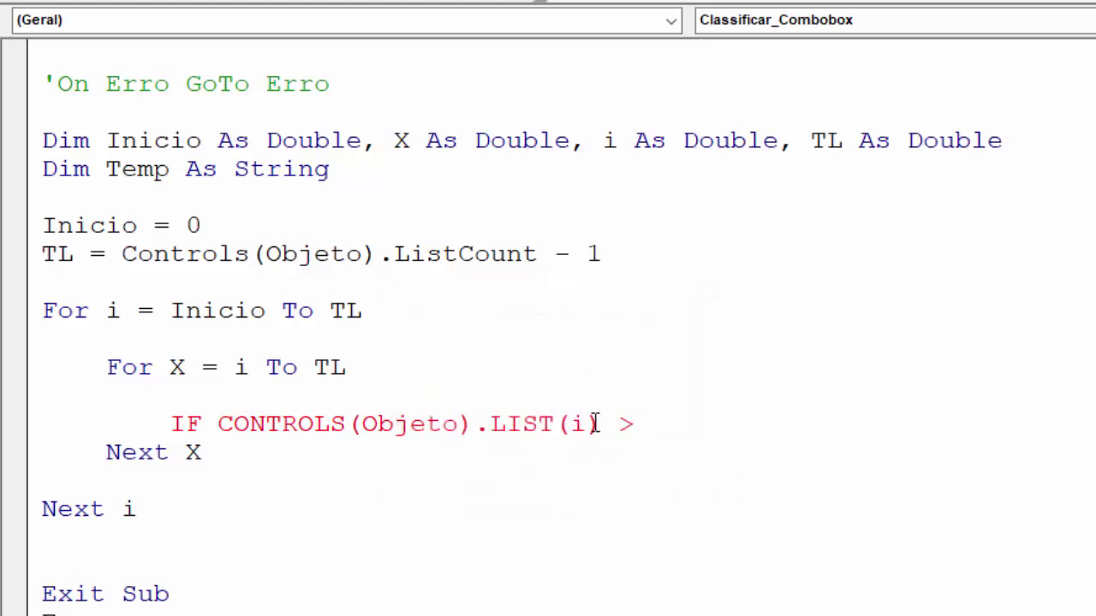
Complete the comparison with CONTROLS(Objeto).LIST(X) on the right of the > sign.
drag(599, 426, 221, 428)
key(ctrl+c)
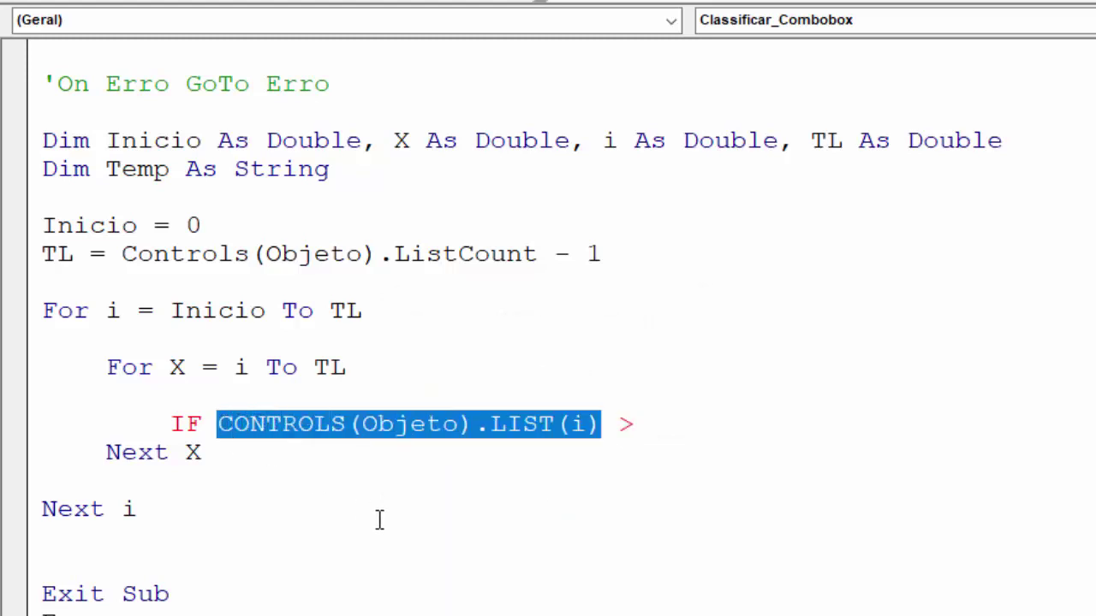
click(694, 416)
key(ctrl+v)
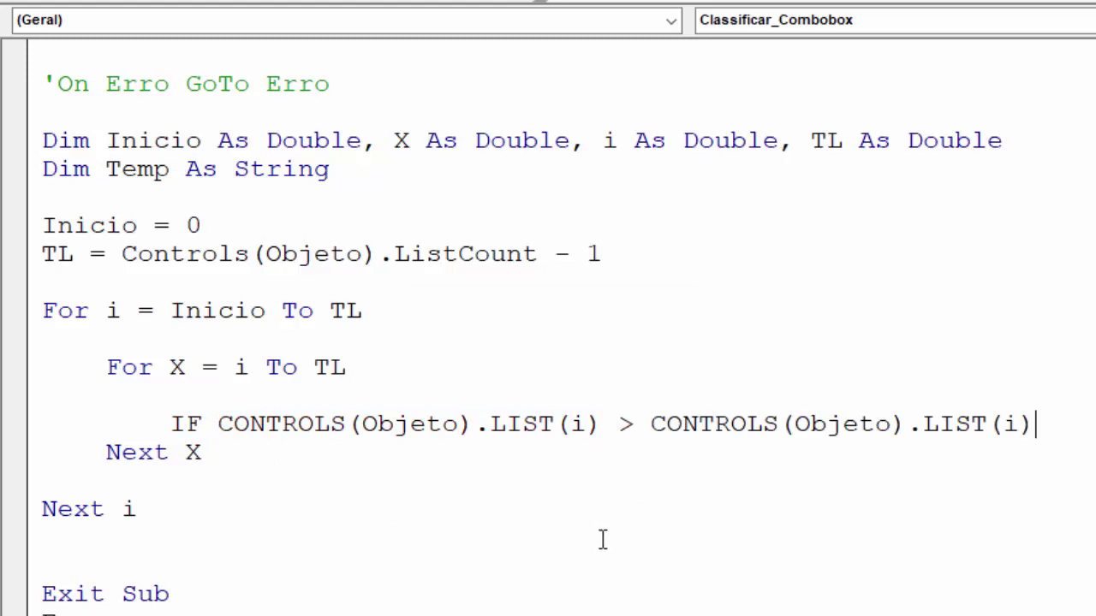
click(602, 532)
key(Return)
double_click(176, 368)
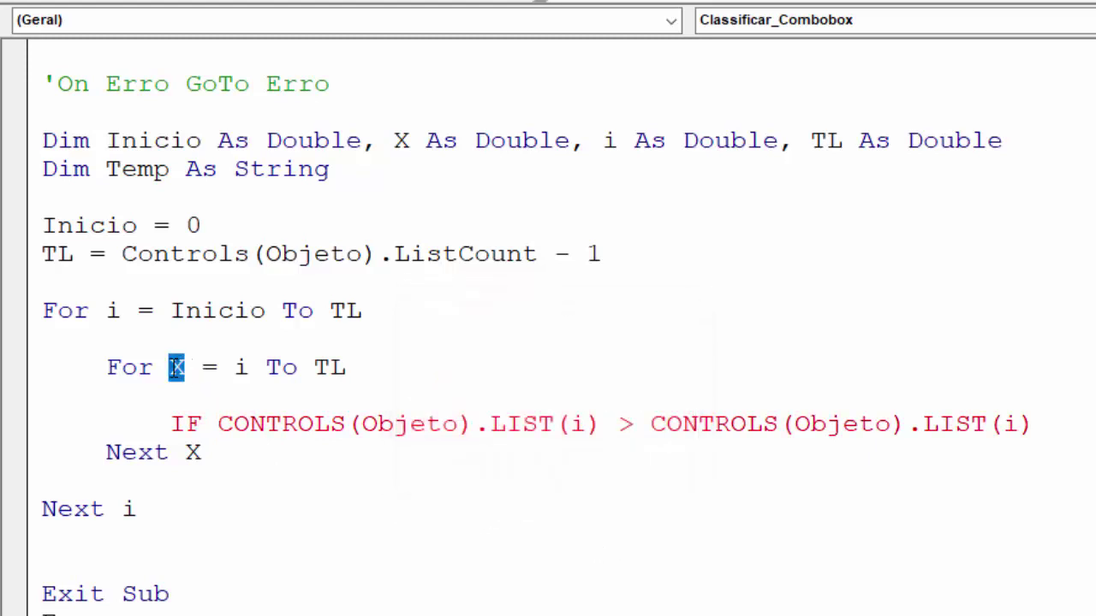
double_click(1011, 424)
text(X)
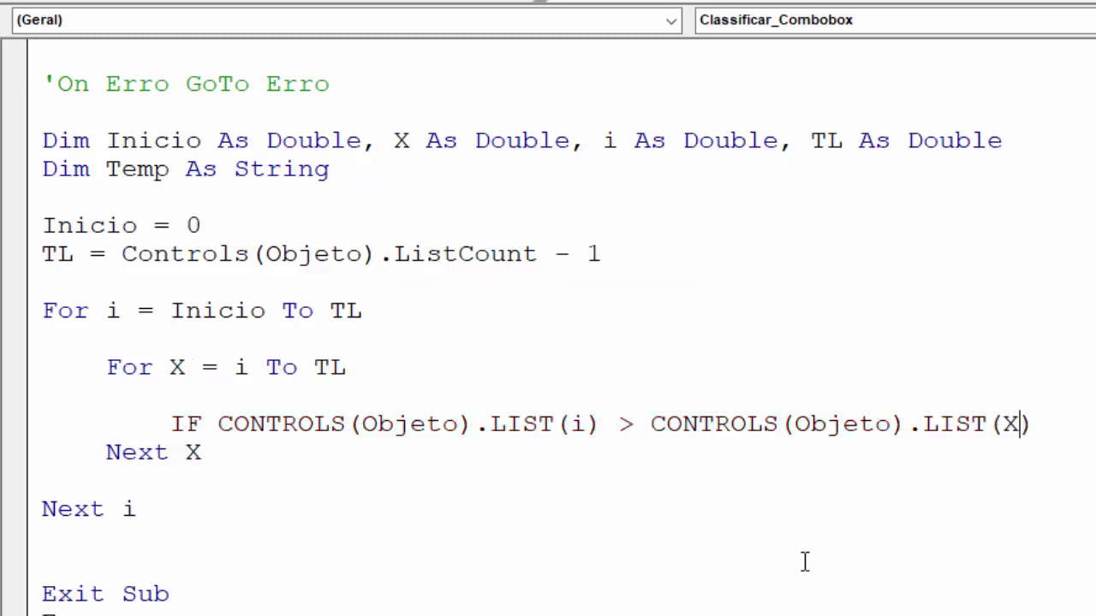
click(1048, 417)
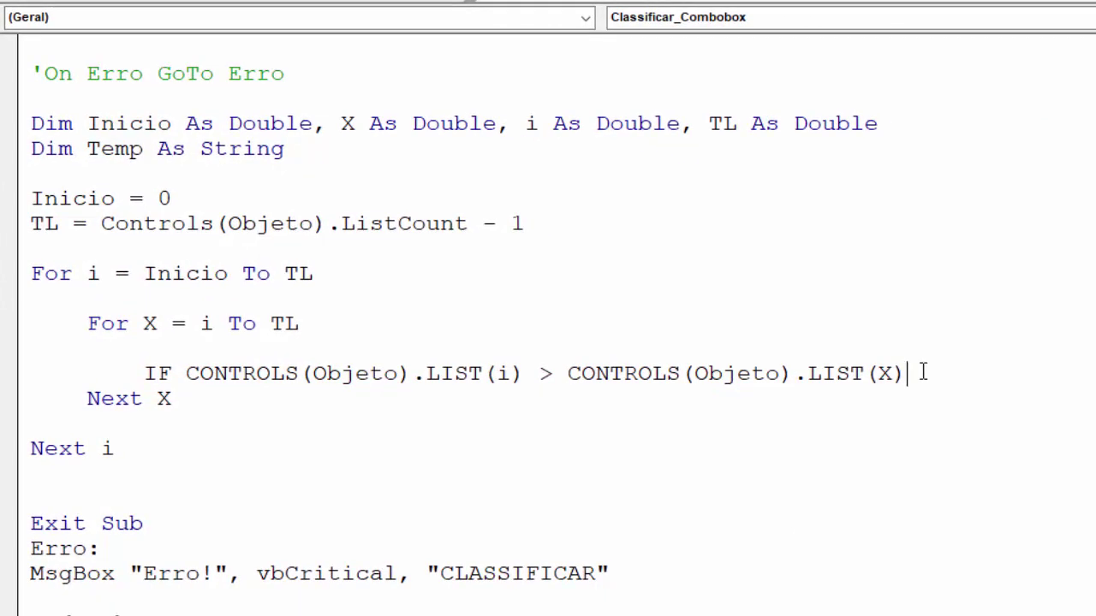
Finish the IF condition with THEN and close the block with END IF.
text(THEN)
key(Return)
key(Return)
text(END IF)
key(Return)
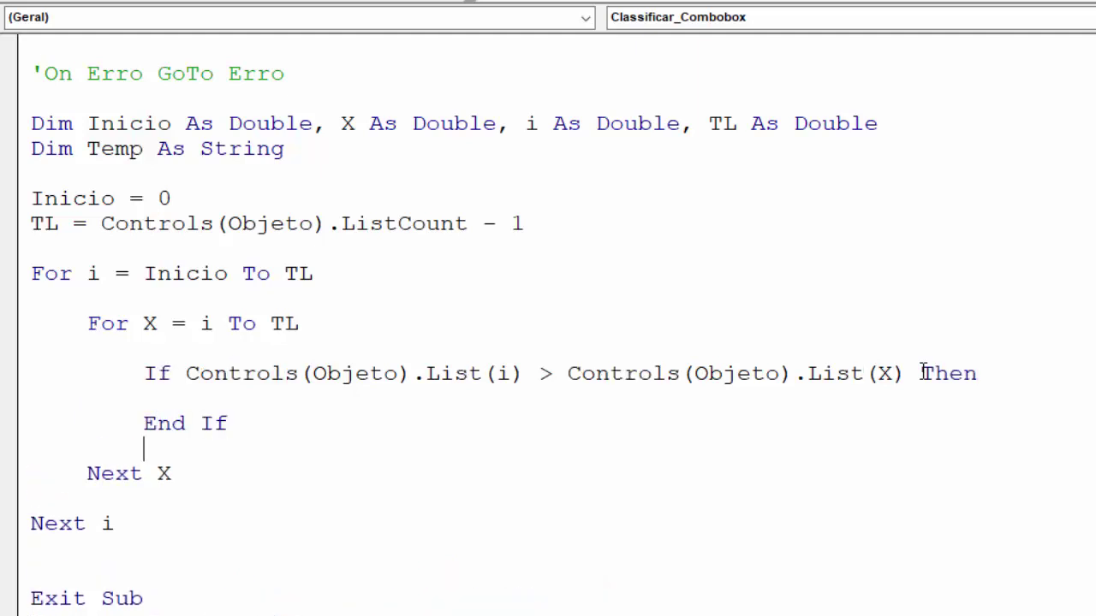
Begin a Temp line inside the If block, copying Temp from its declaration.
click(215, 396)
key(Return)
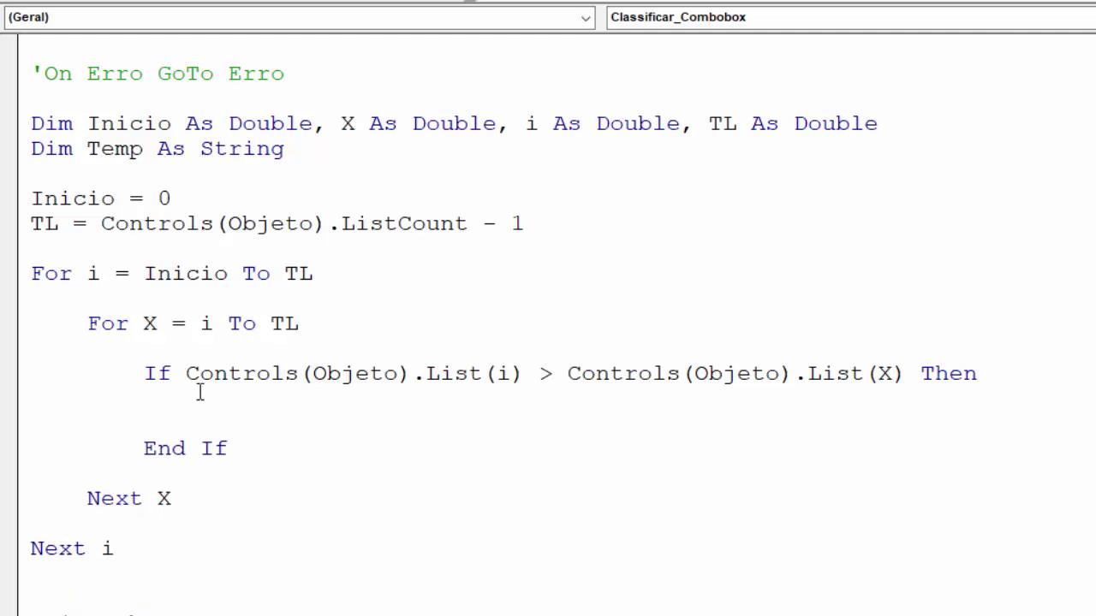
drag(142, 149, 87, 149)
key(ctrl+c)
click(201, 420)
key(ctrl+v)
drag(568, 374, 906, 374)
key(ctrl+c)
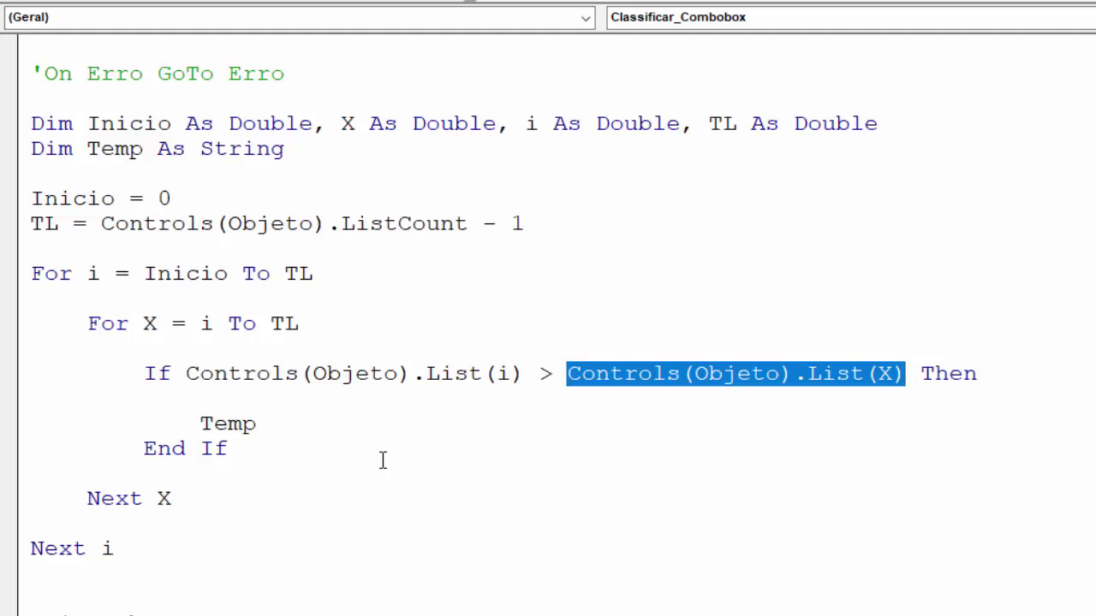
Write the first swap line: Temp = Controls(Objeto).List(X).
click(310, 423)
text(=)
key(ctrl+v)
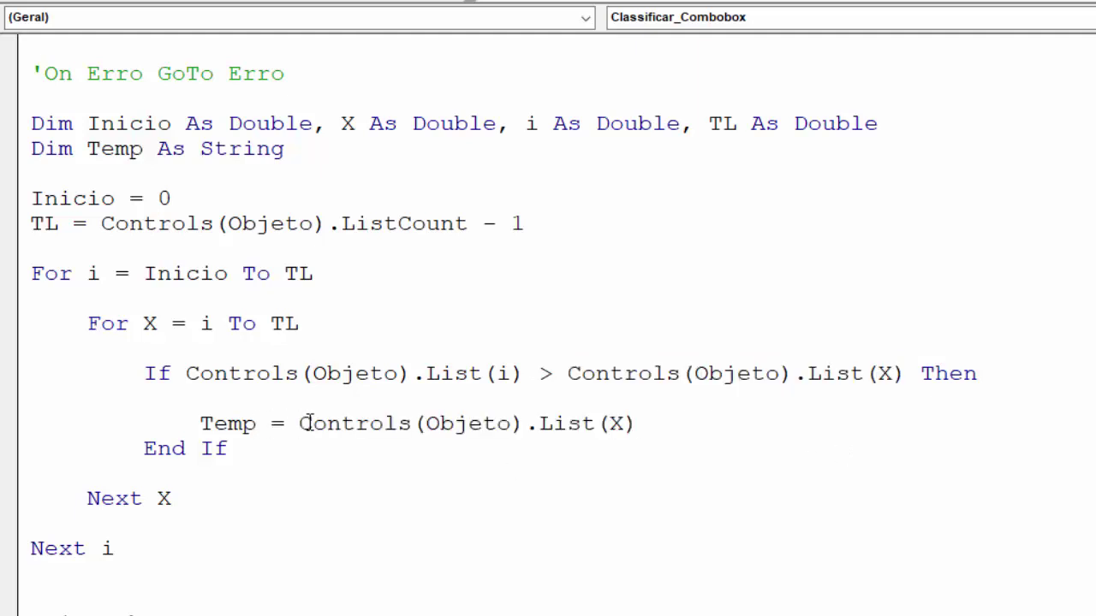
key(Return)
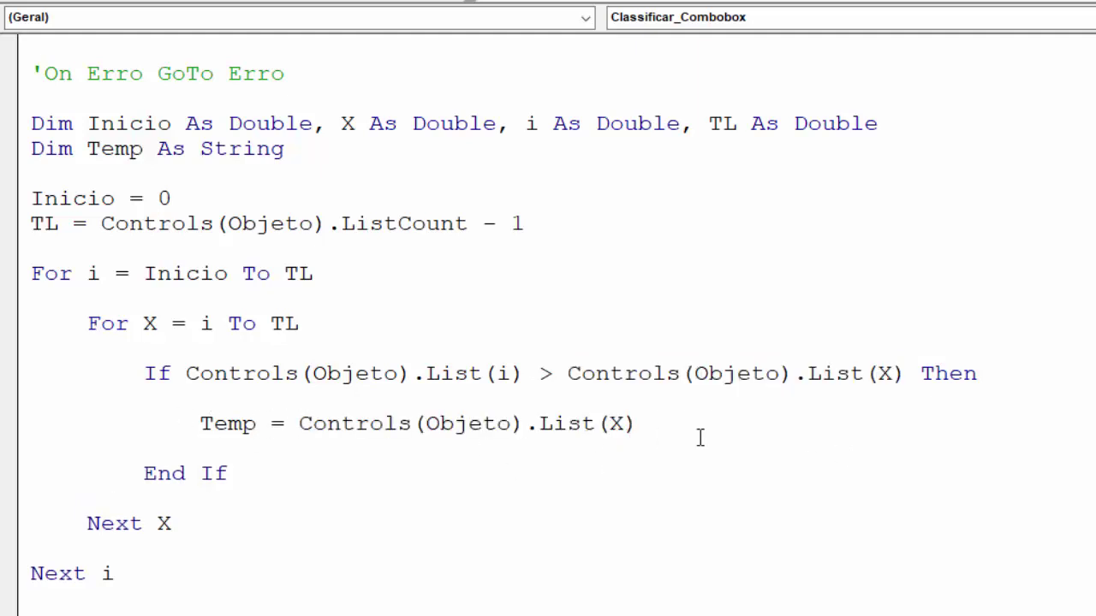
click(996, 374)
key(Delete)
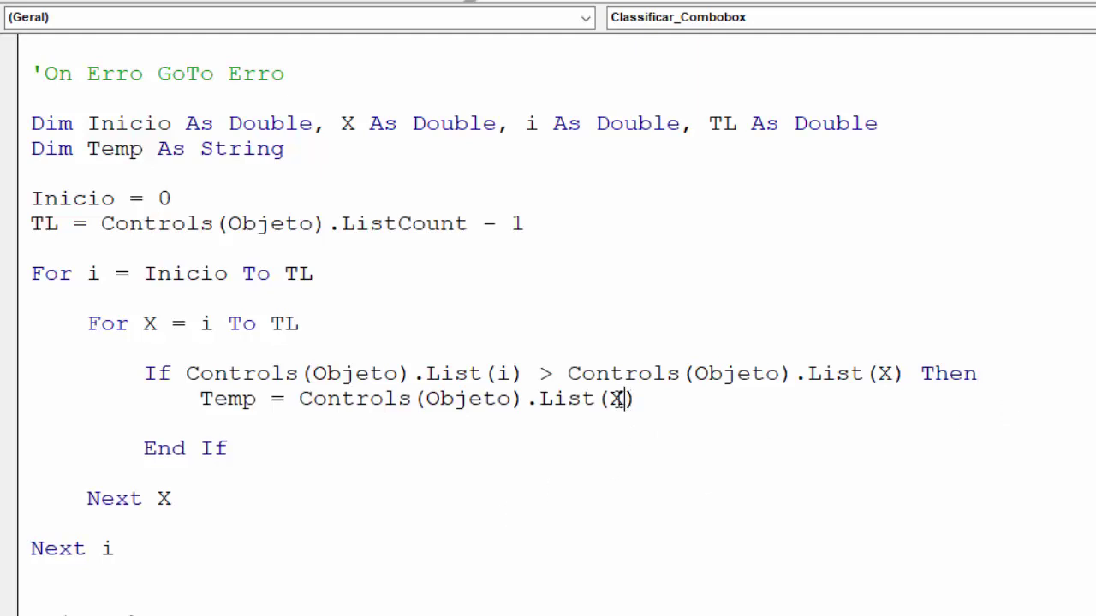
Add the line Controls(Objeto).List(X) = Controls(Objeto).List(i) below it.
double_click(618, 399)
click(251, 399)
drag(251, 399, 201, 407)
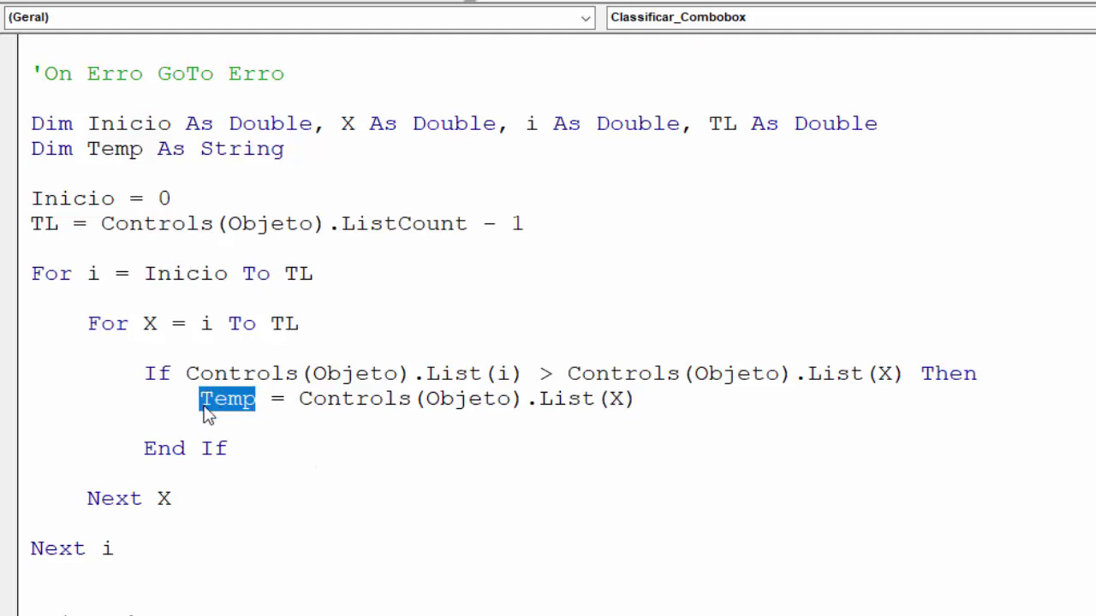
click(262, 435)
click(303, 401)
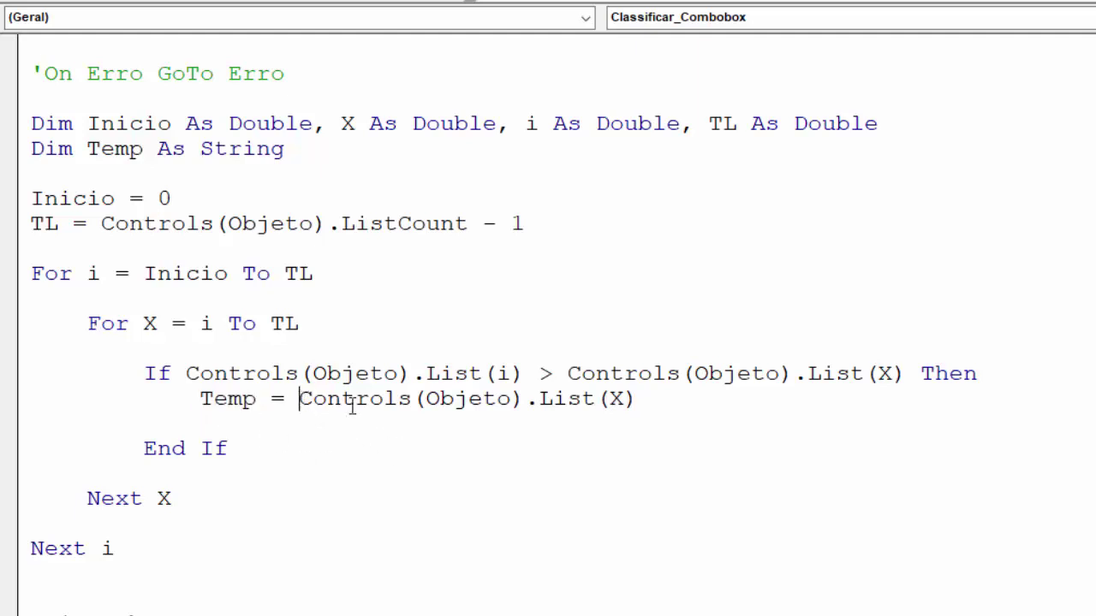
drag(299, 399, 641, 402)
click(207, 419)
key(ctrl+v)
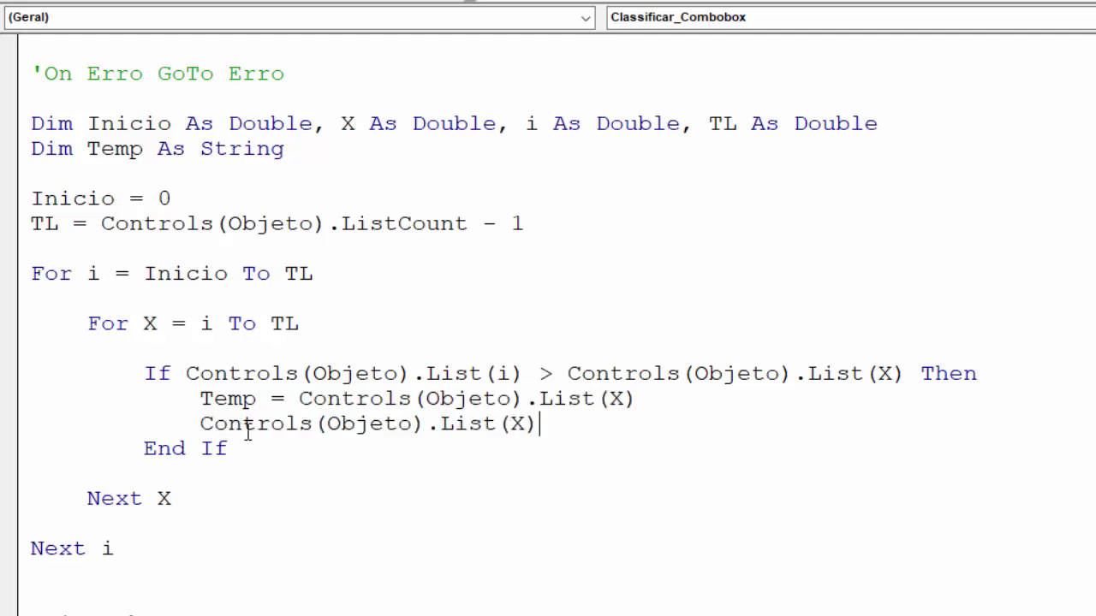
click(525, 375)
shift+click(255, 373)
drag(233, 370, 185, 374)
key(ctrl+c)
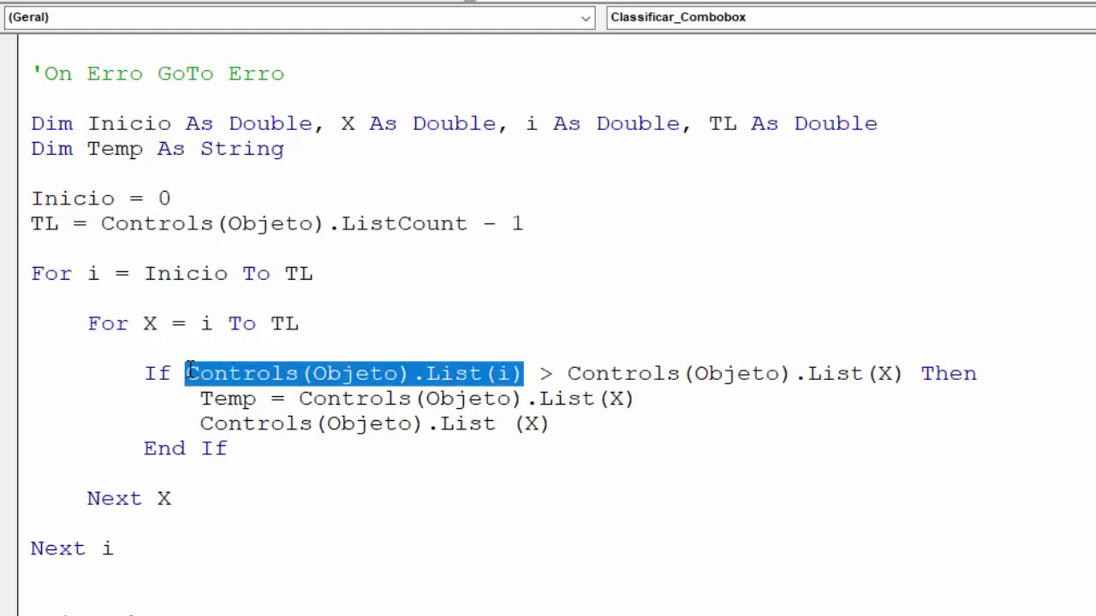
click(575, 424)
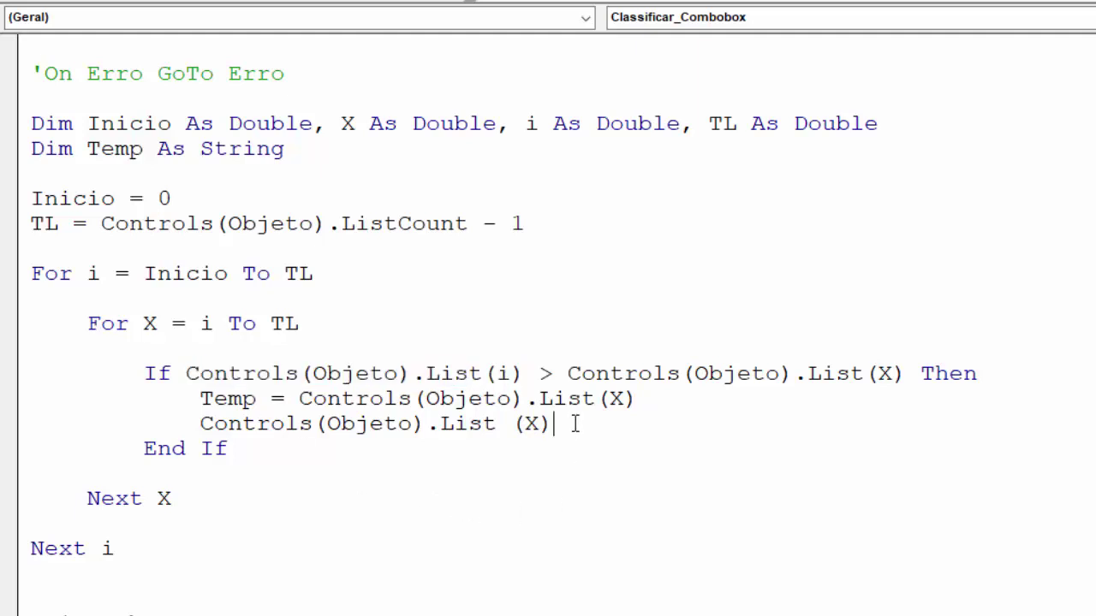
text( =)
key(ctrl+v)
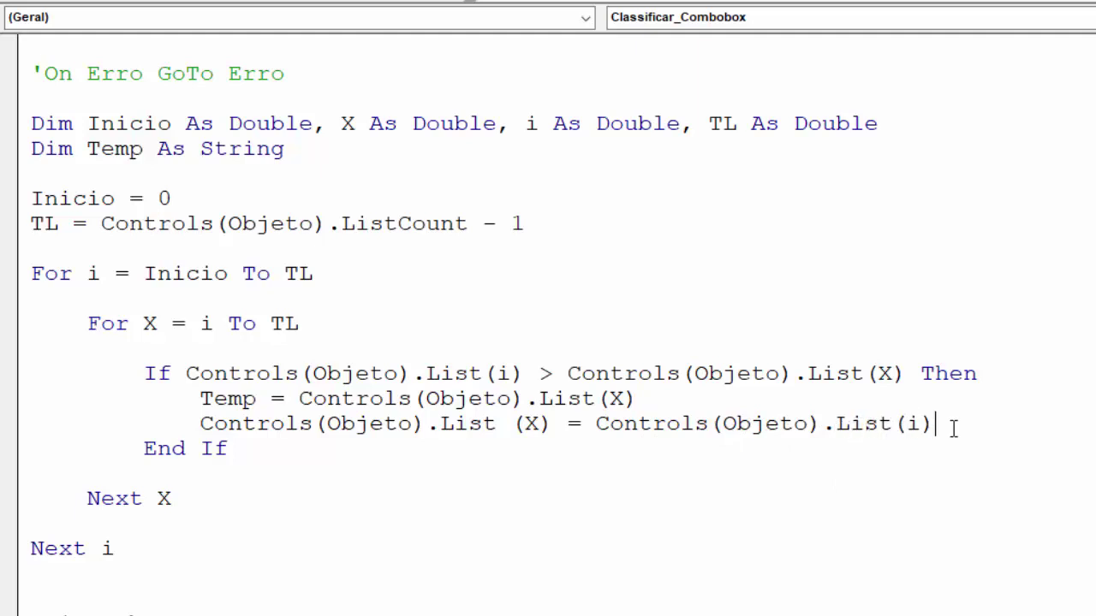
key(Return)
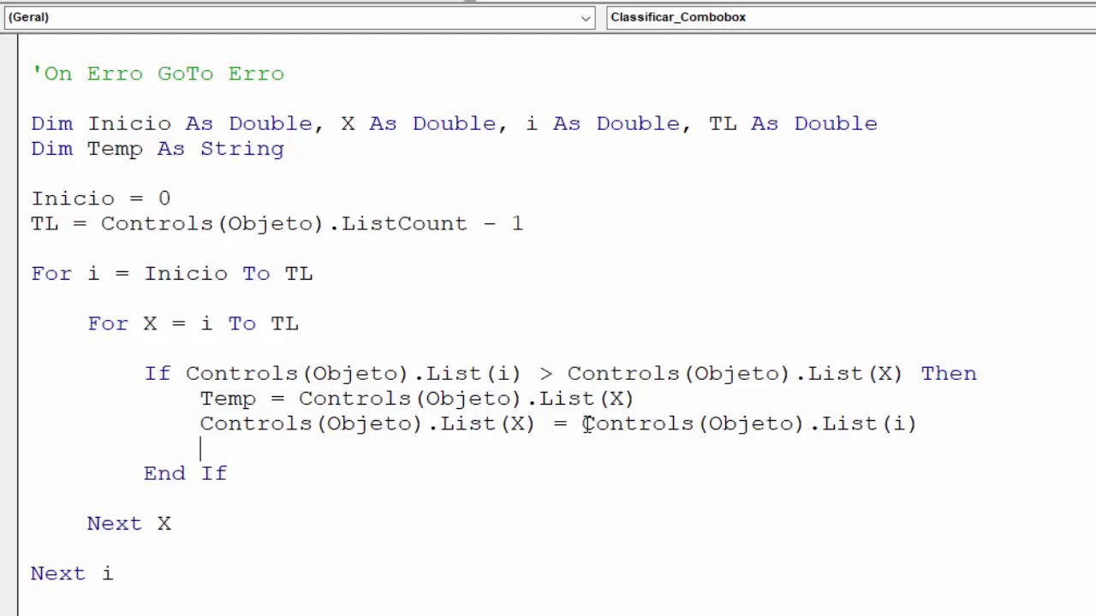
Add the final swap line Controls(Objeto).List(i) = Temp.
drag(583, 424, 956, 428)
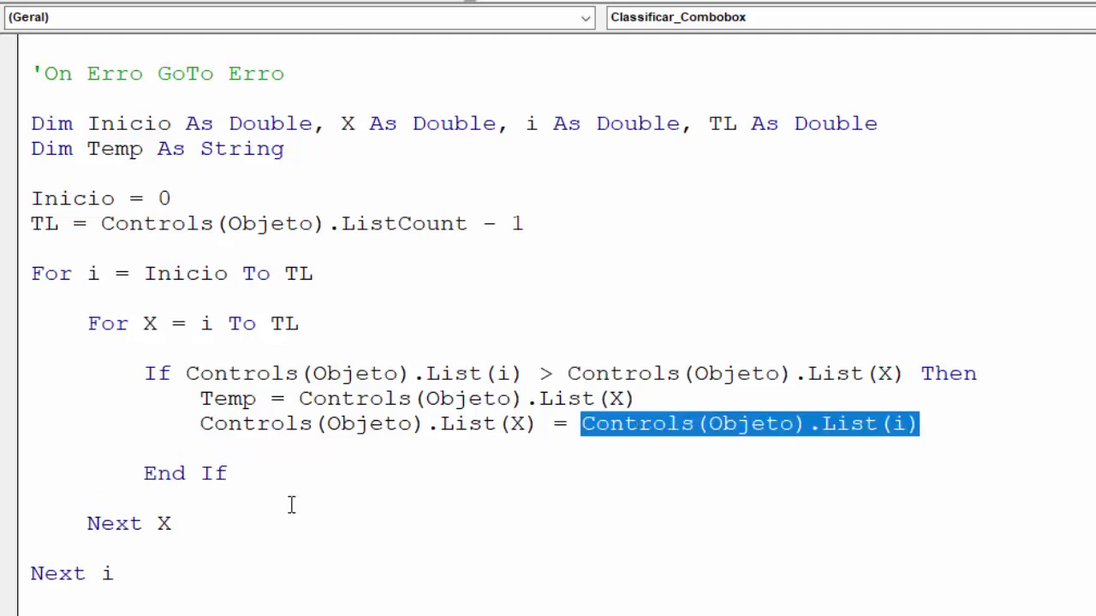
key(ctrl+c)
click(225, 449)
key(ctrl+v)
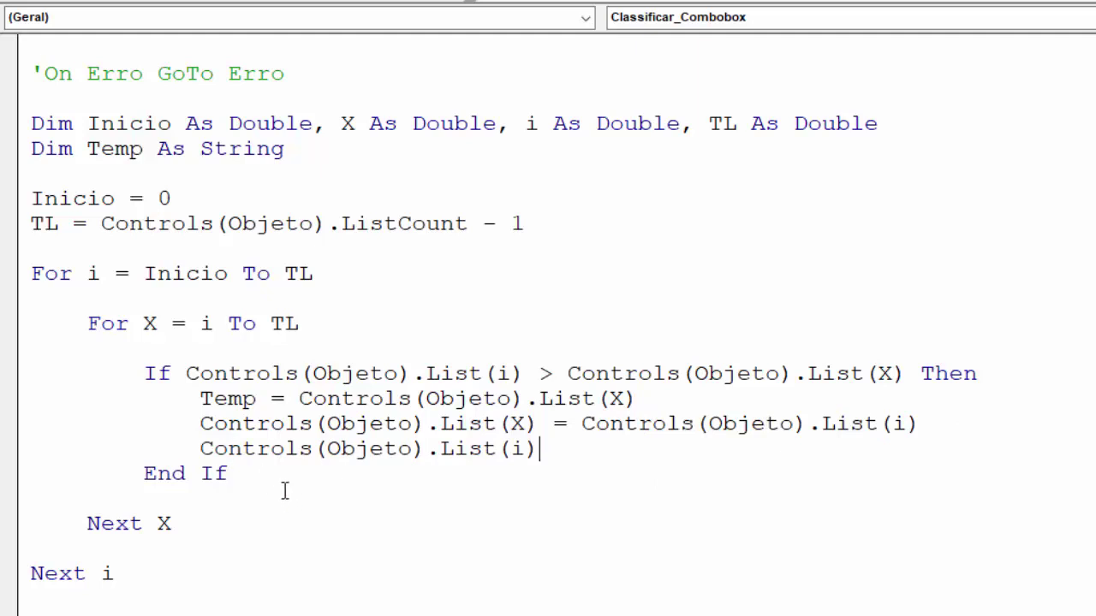
drag(259, 399, 200, 399)
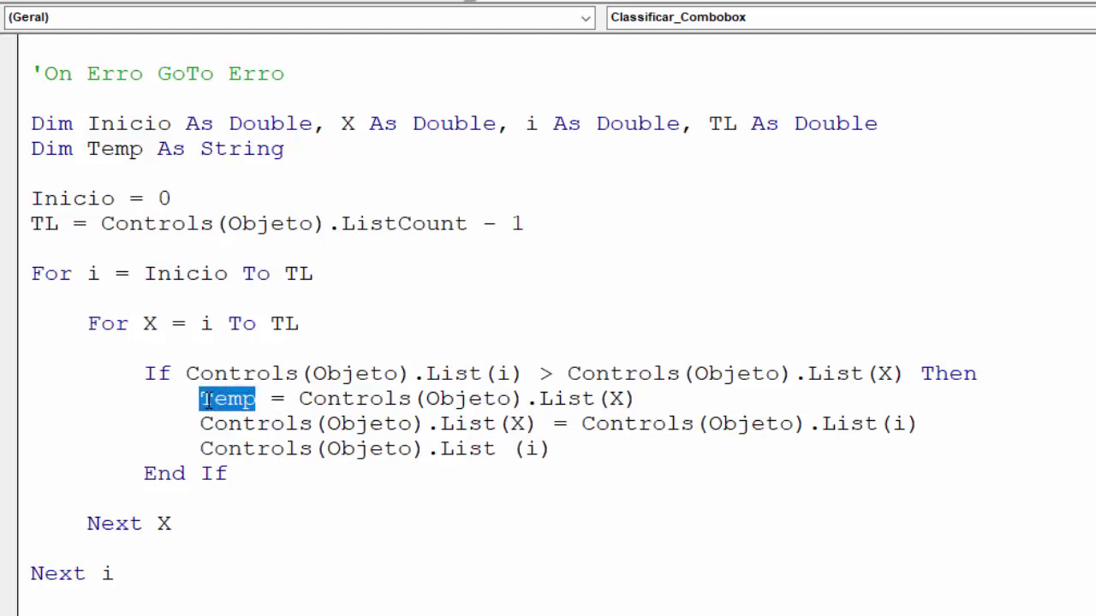
click(569, 454)
text(= )
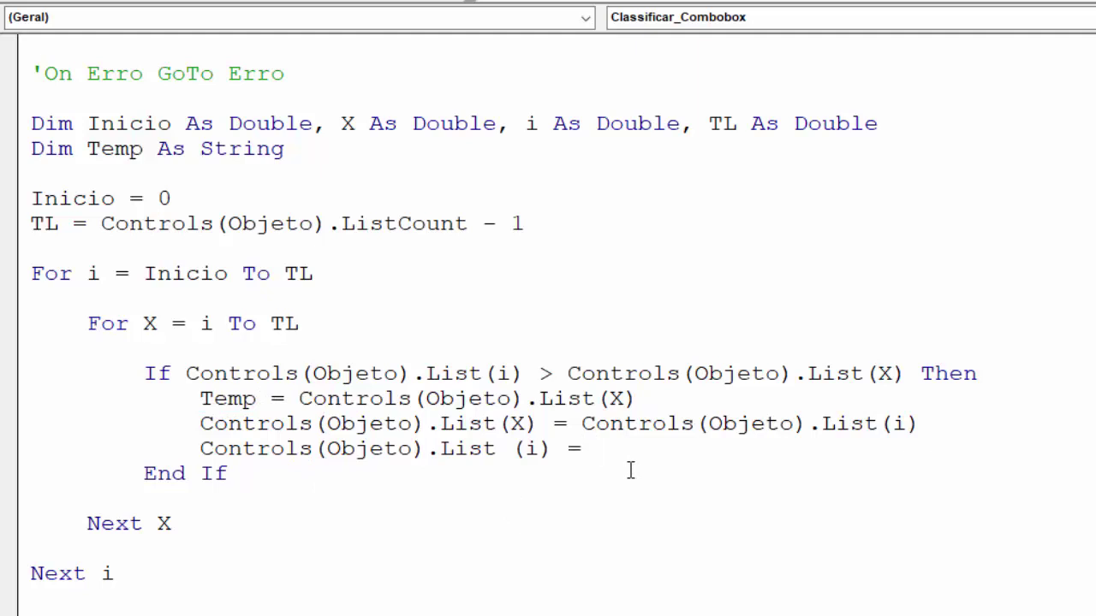
text(Temp)
click(360, 553)
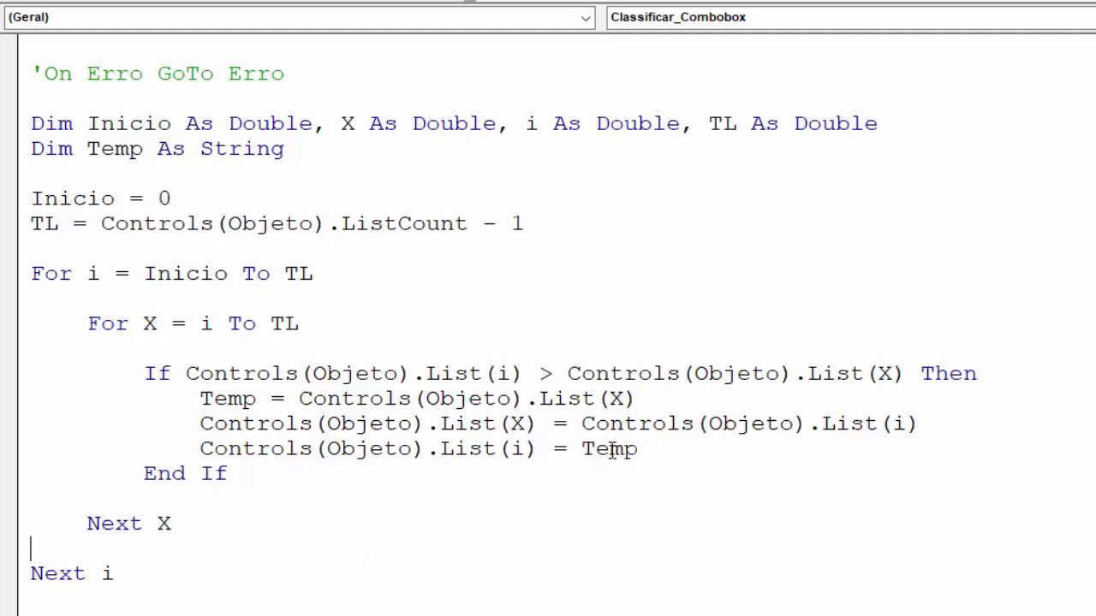
drag(582, 448, 642, 452)
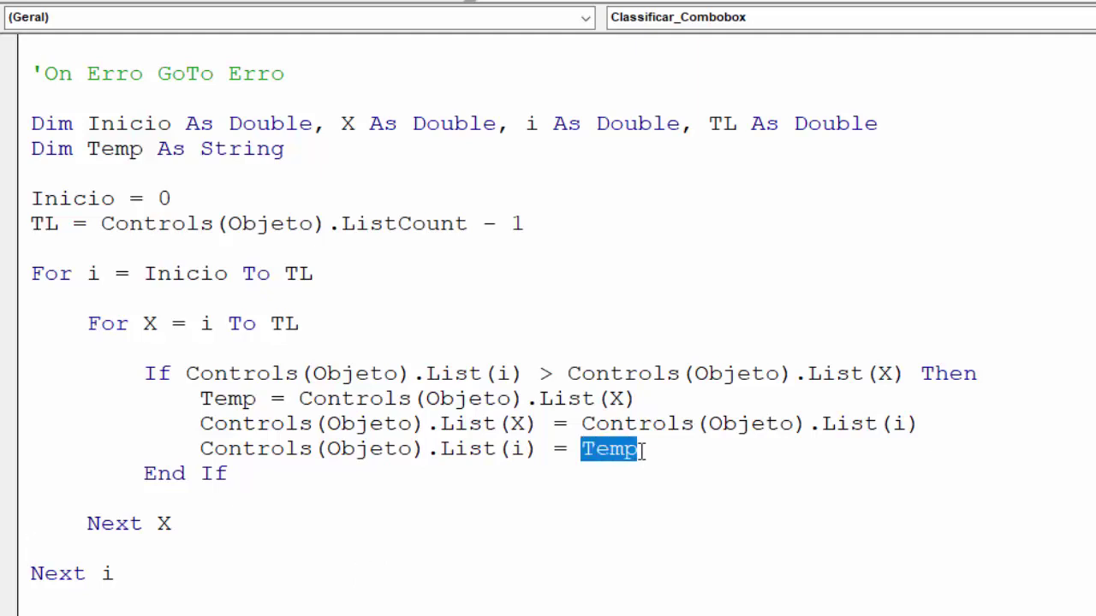
click(572, 491)
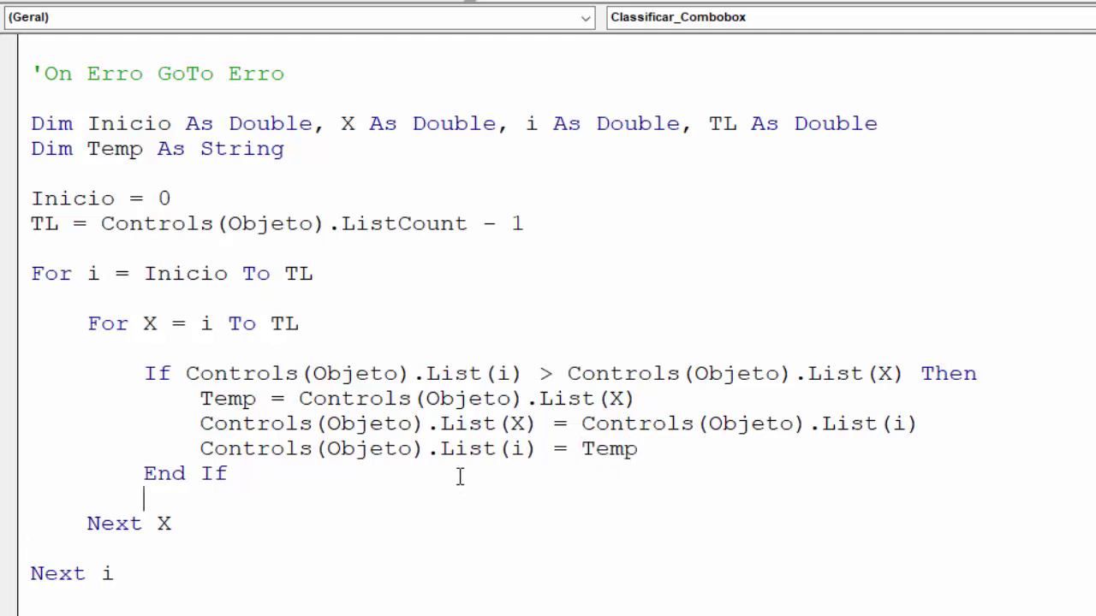
scroll(483, 477, down, 1)
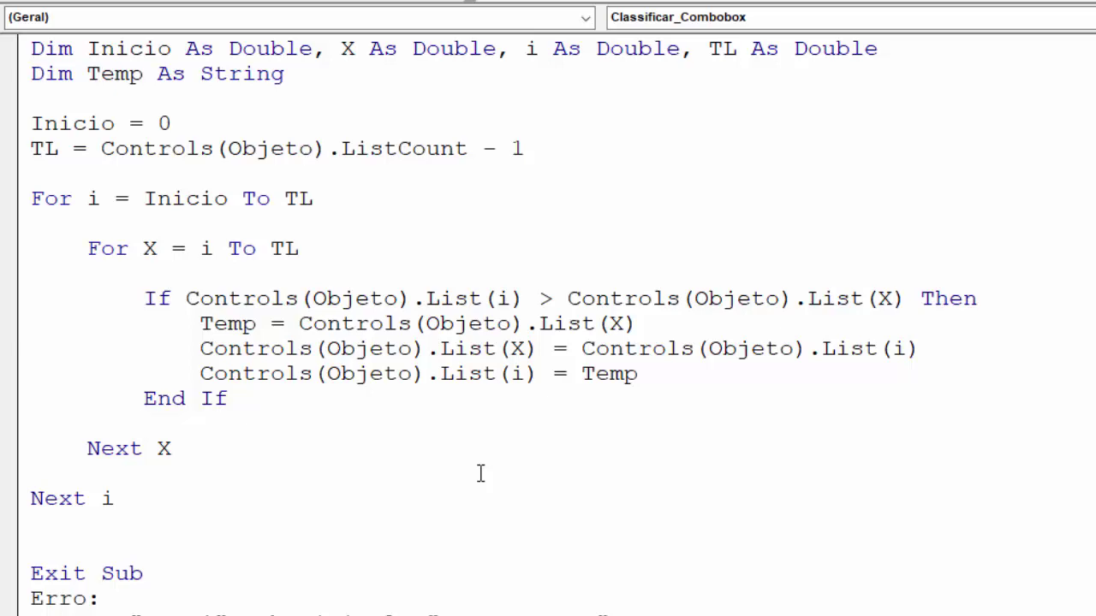
Delete the blank lines inside the For i and For X loops and after End If.
click(342, 192)
key(Delete)
key(Down)
key(Delete)
click(391, 317)
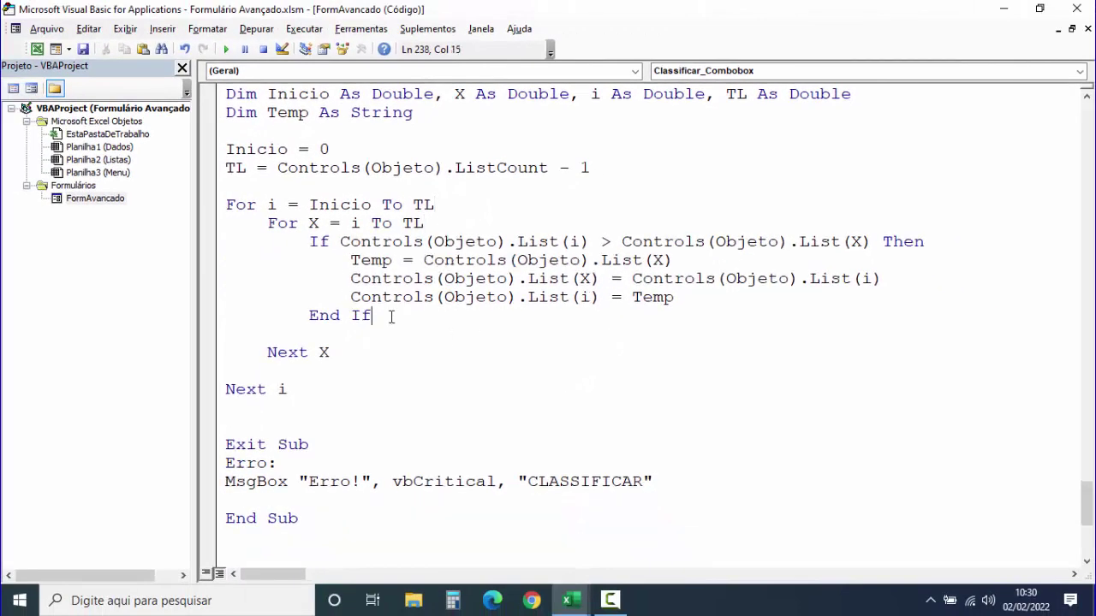
key(Delete)
key(Down)
key(Delete)
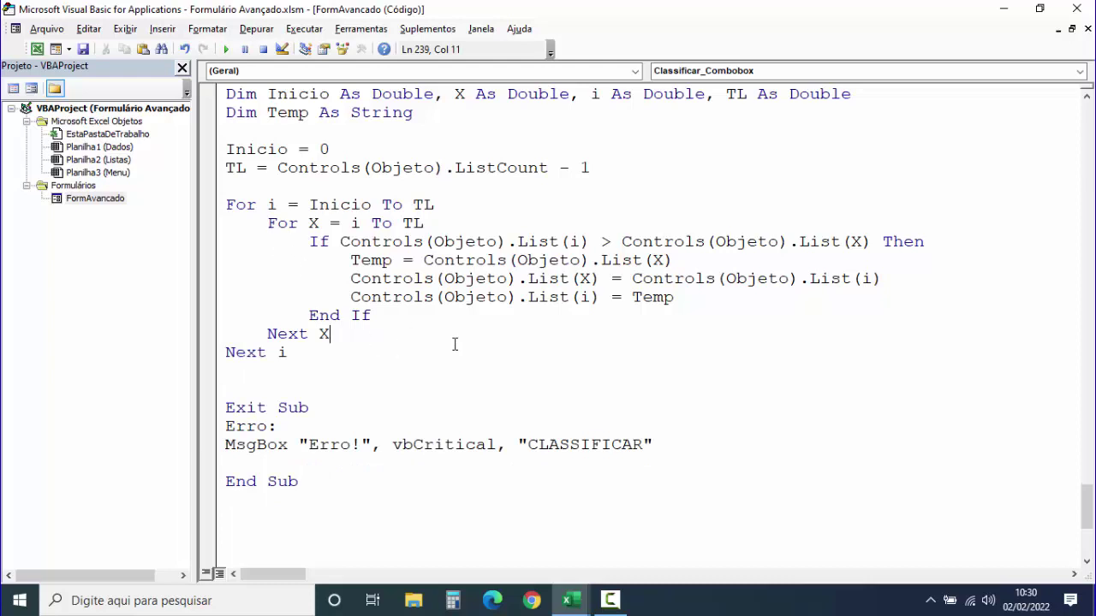
scroll(404, 238, up, 1)
scroll(345, 240, up, 1)
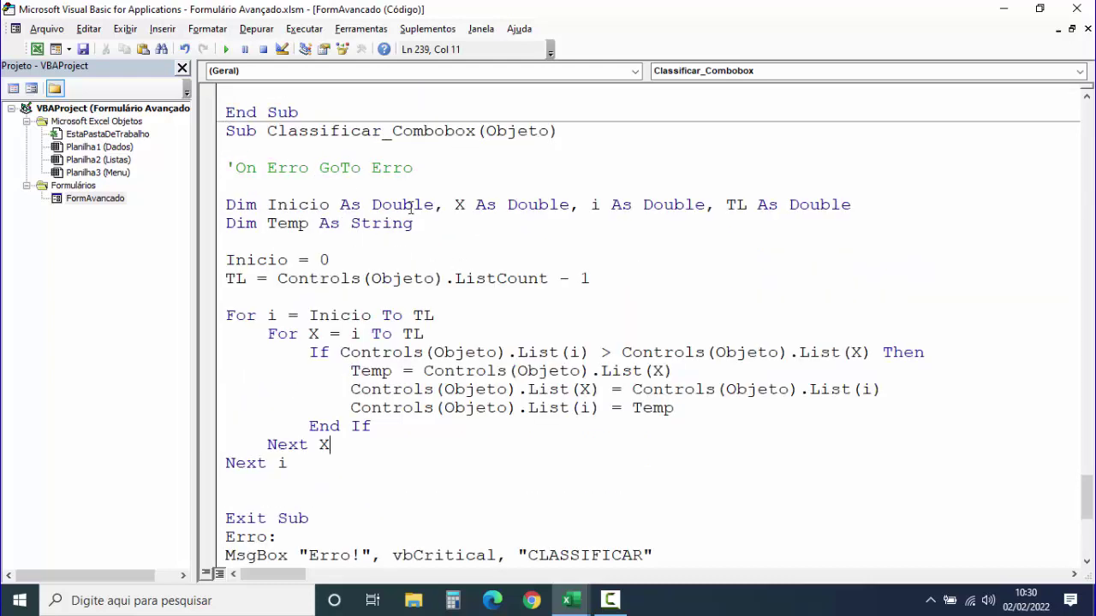
Save the workbook from the VBA editor.
click(83, 49)
drag(485, 131, 549, 131)
click(516, 173)
drag(476, 131, 267, 131)
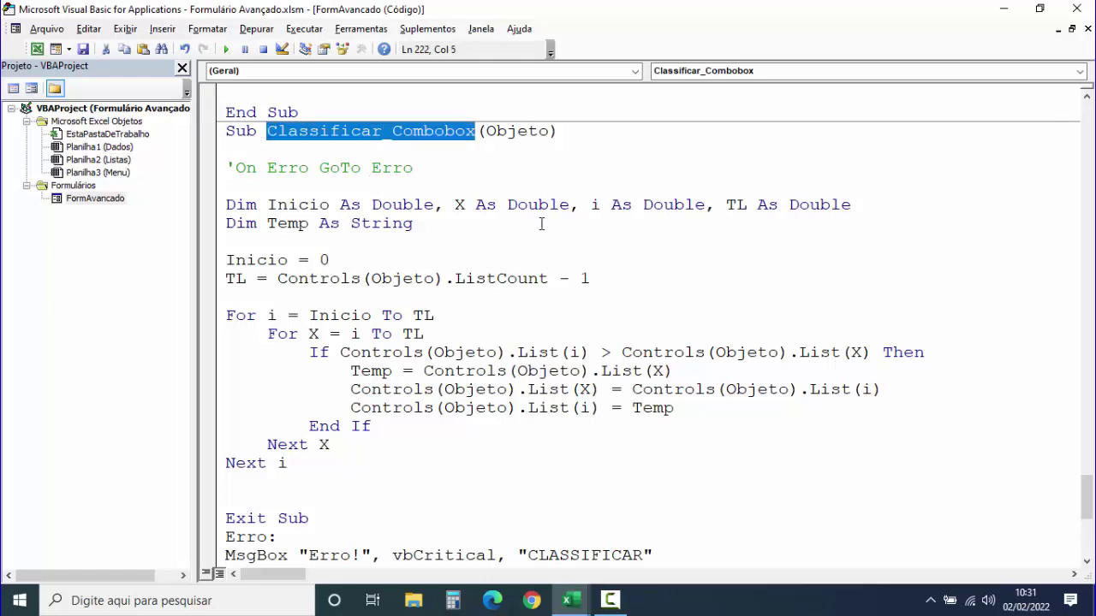
scroll(529, 273, up, 2)
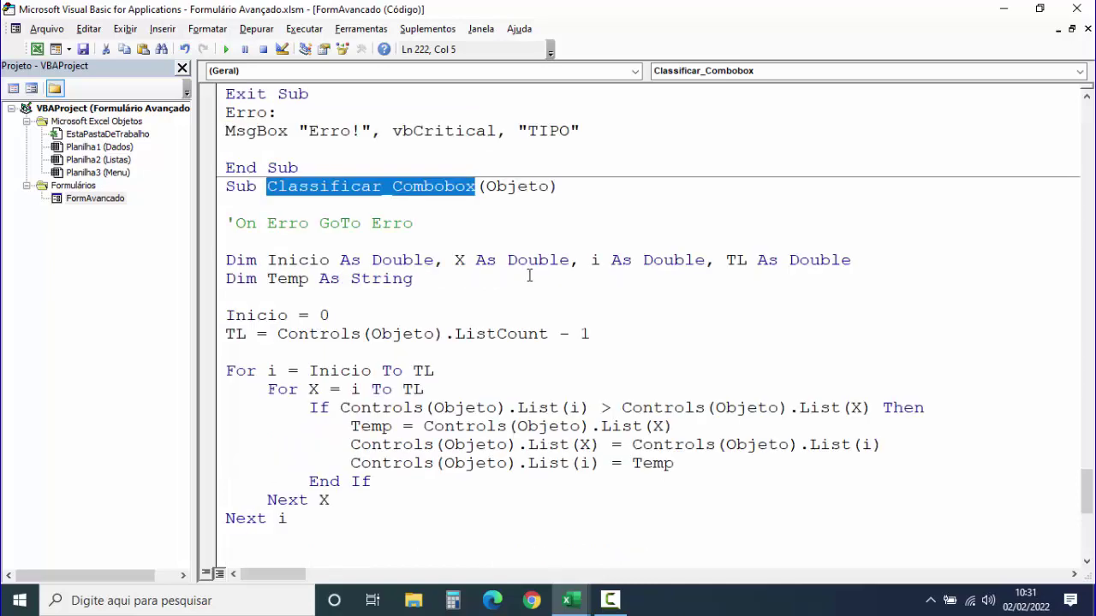
scroll(531, 272, up, 3)
scroll(539, 274, up, 6)
scroll(549, 274, up, 2)
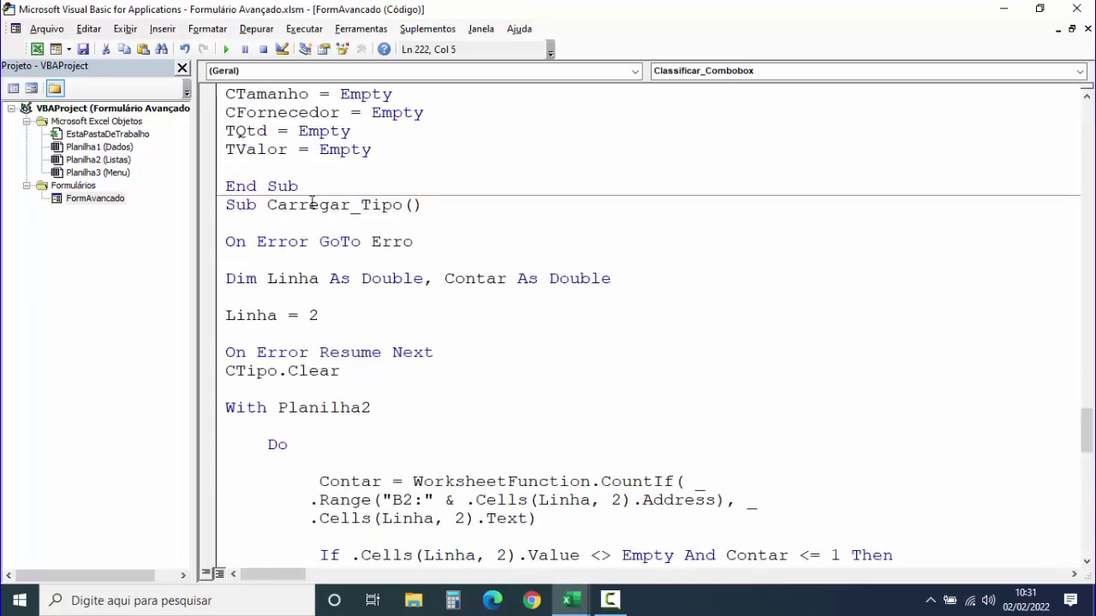
drag(267, 205, 402, 205)
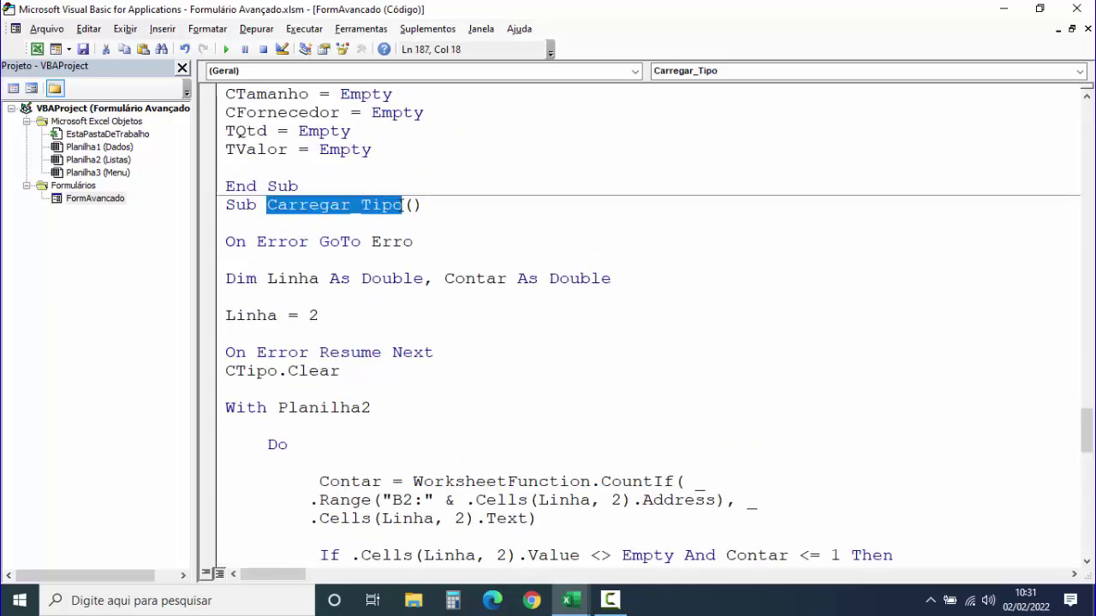
scroll(533, 271, down, 4)
scroll(599, 257, down, 4)
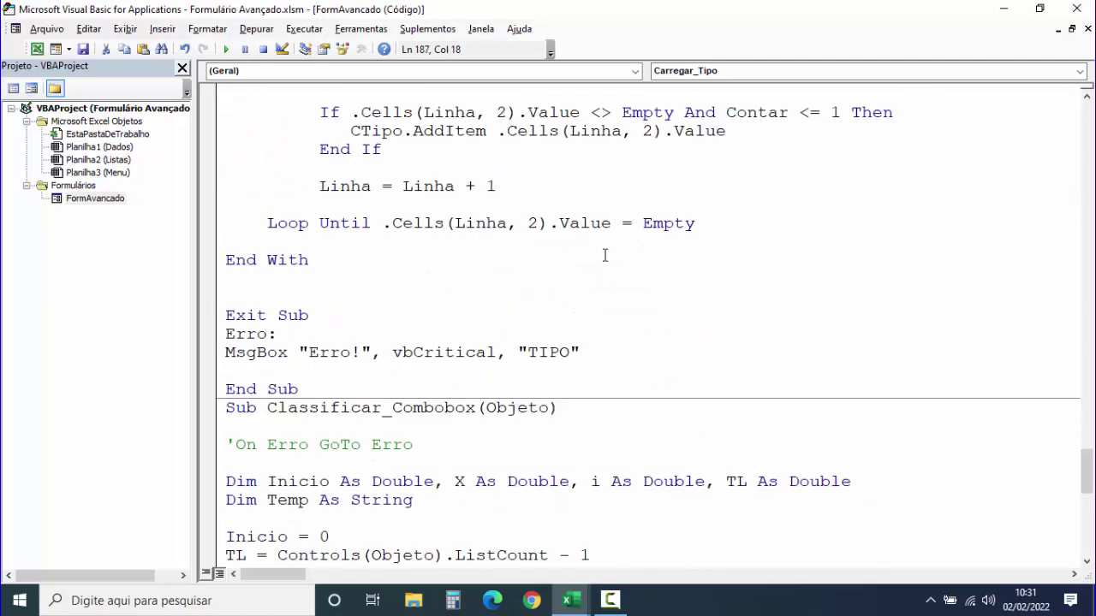
click(263, 282)
Insert the call Classificar_Combobox CTipo.Name on a new line after End With.
key(Return)
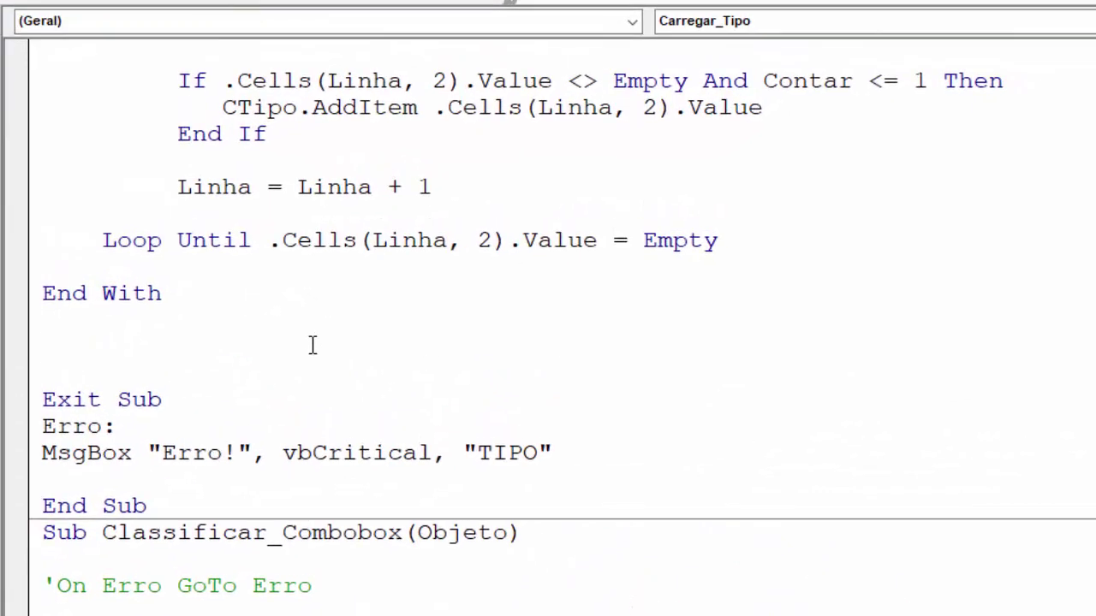
text(Classificar_Combobox)
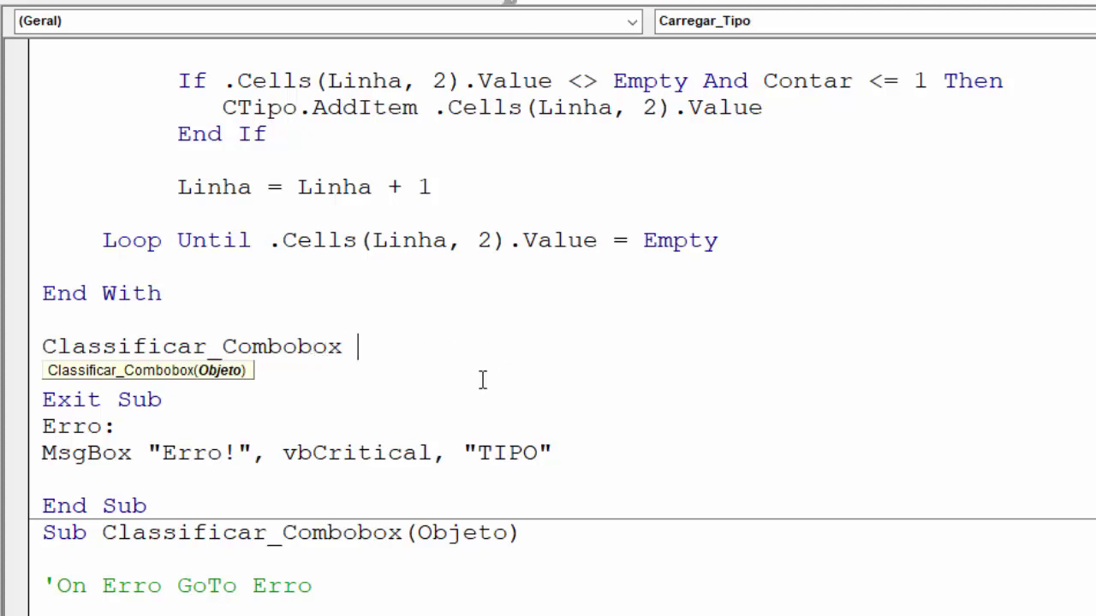
text( C)
text(TIPO)
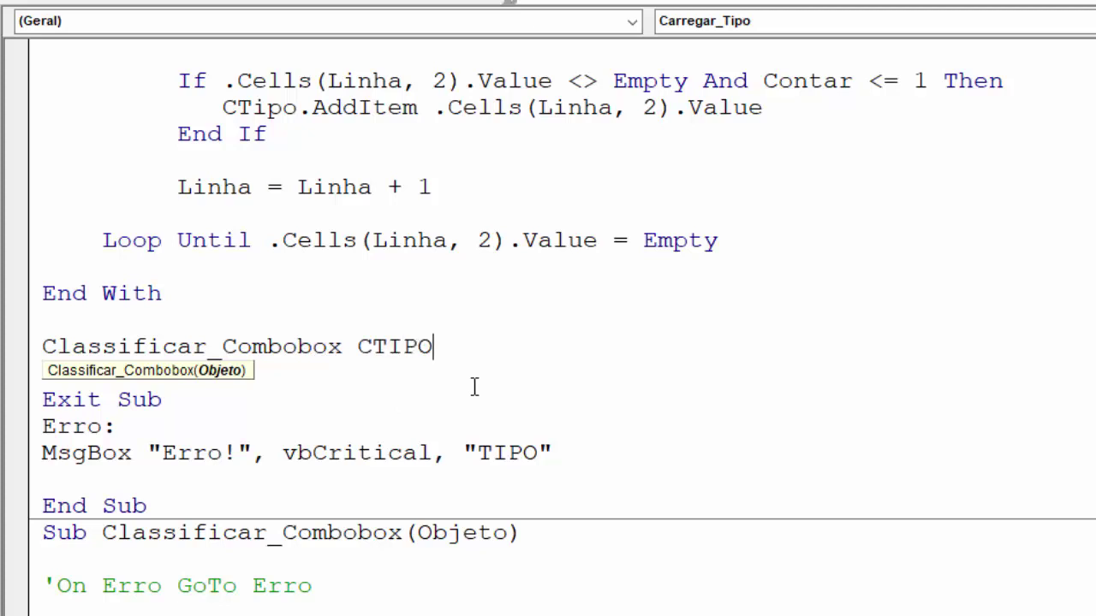
text(.NA)
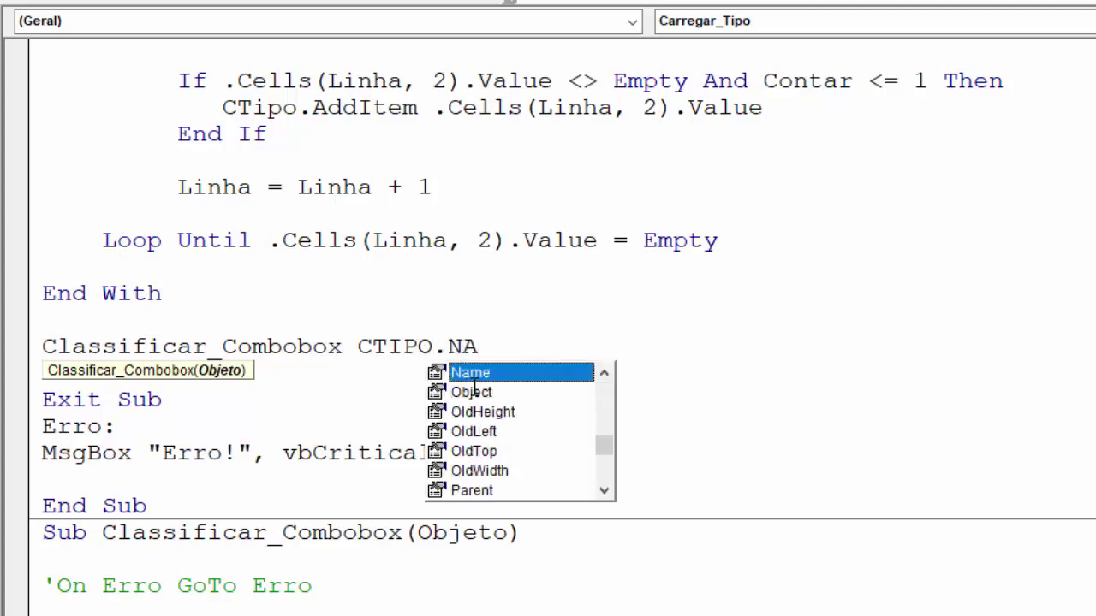
double_click(474, 374)
click(453, 386)
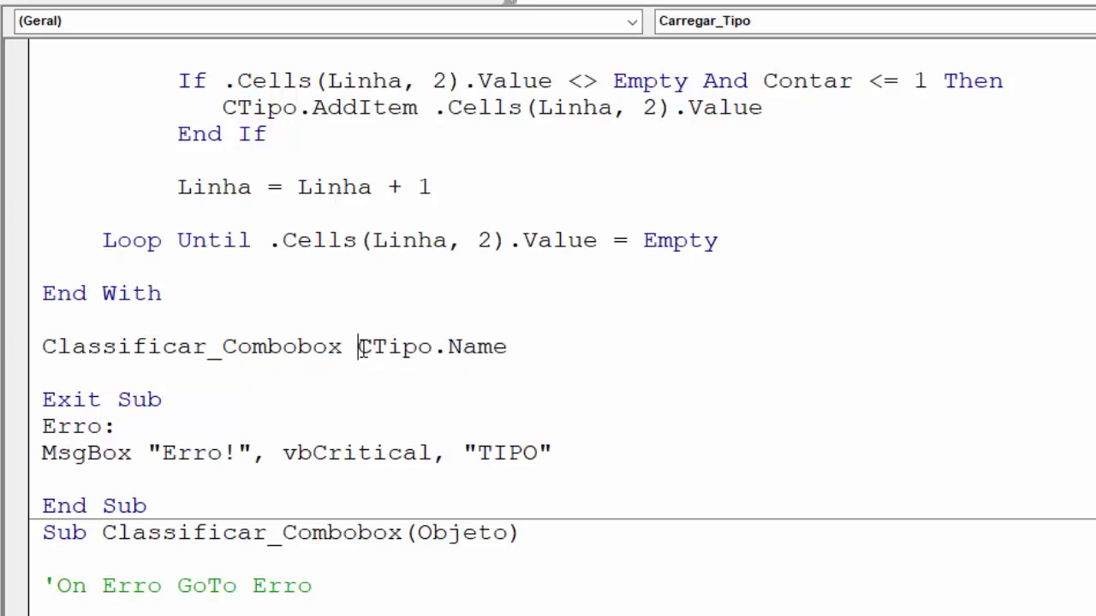
Compare the CTipo.Name argument with the Objeto parameter of Classificar_Combobox.
drag(360, 347, 534, 350)
click(395, 298)
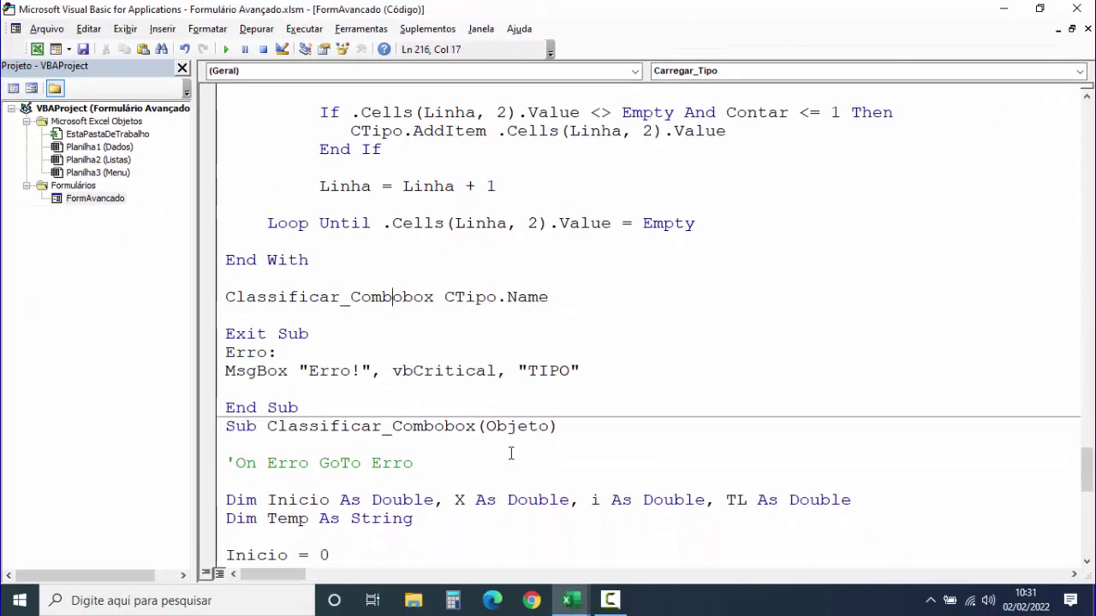
mouse_move(267, 426)
mouse_down()
mouse_move(565, 425)
mouse_move(486, 426)
mouse_up()
click(501, 448)
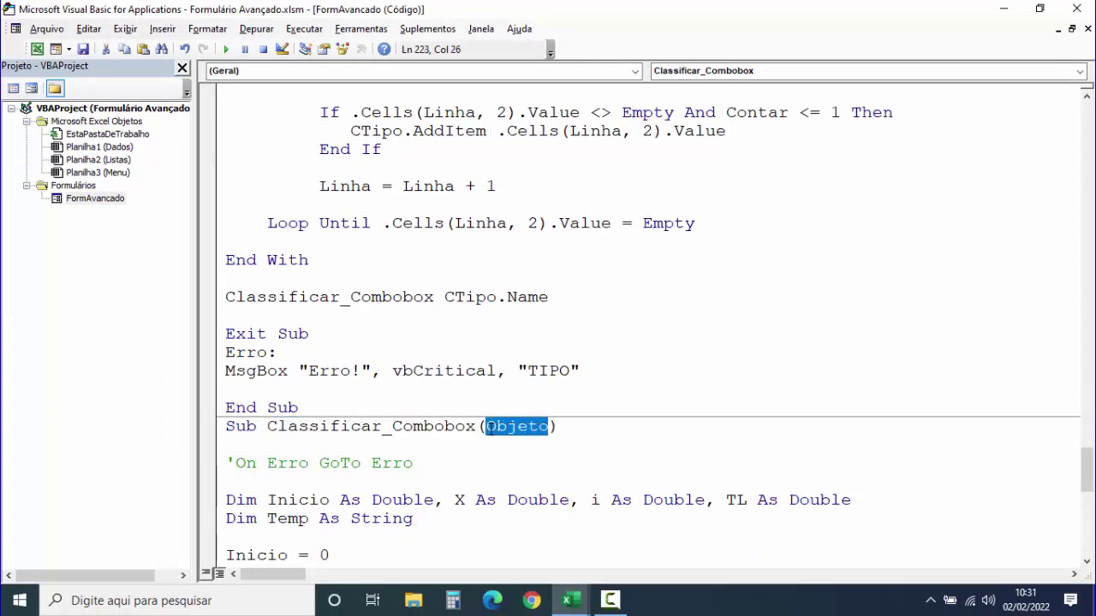
scroll(504, 450, down, 2)
click(524, 353)
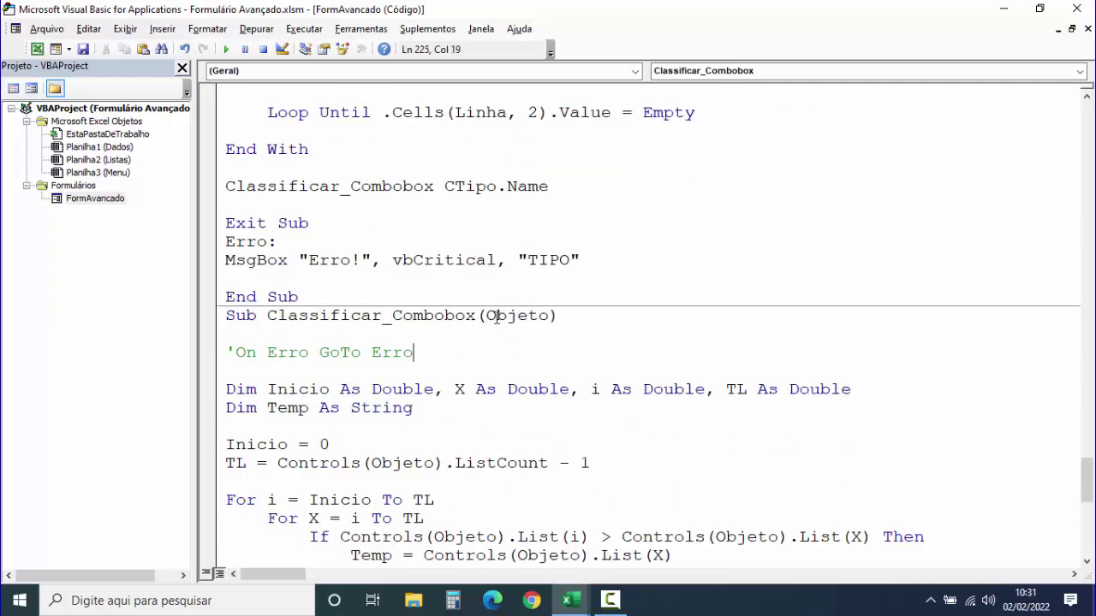
drag(485, 315, 548, 316)
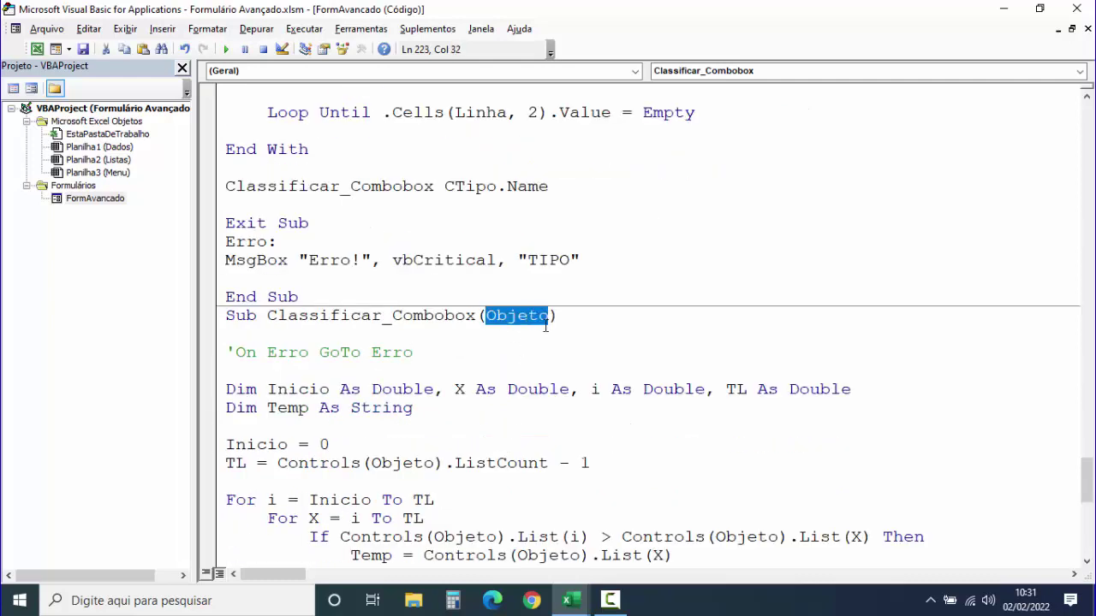
scroll(530, 420, down, 2)
scroll(248, 321, up, 1)
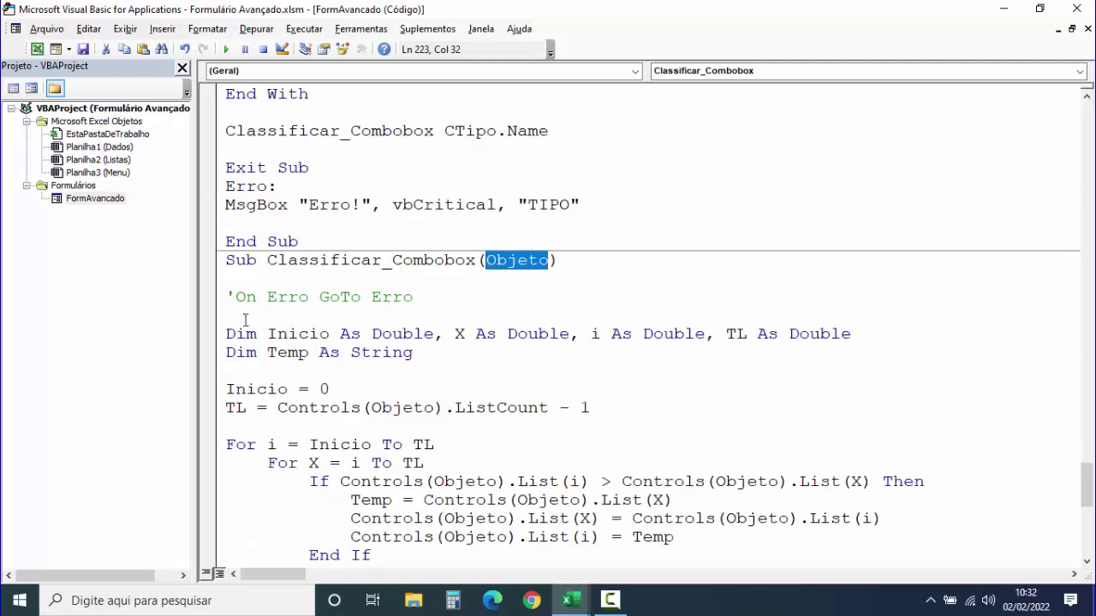
scroll(261, 334, up, 4)
click(415, 333)
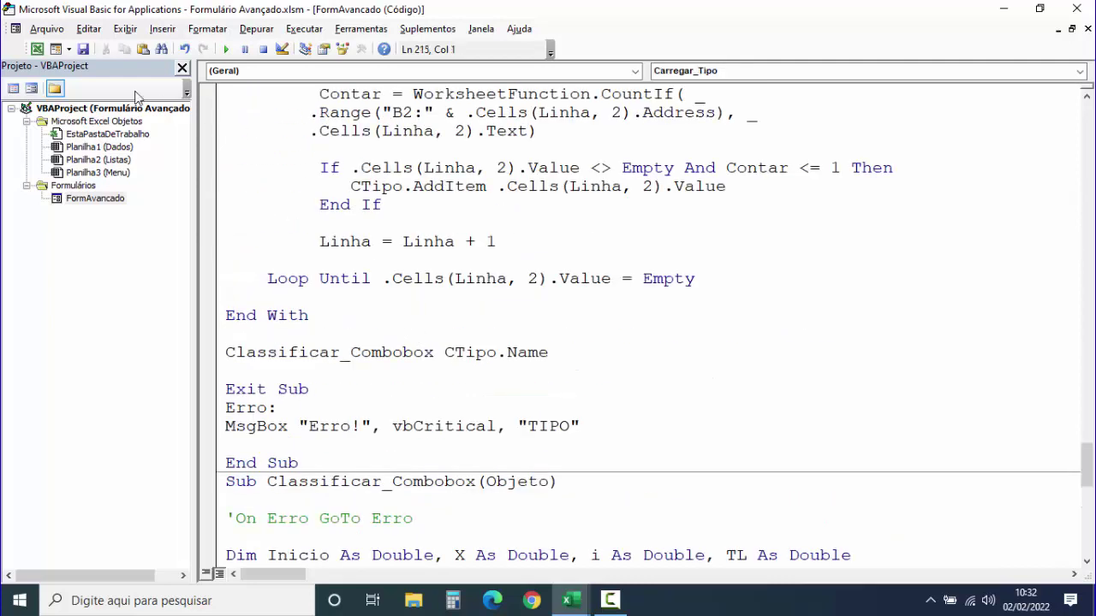
Save the code, then on the Listas sheet overwrite row 3 with a new Tipo and BOTINA COURO.
click(84, 49)
click(37, 49)
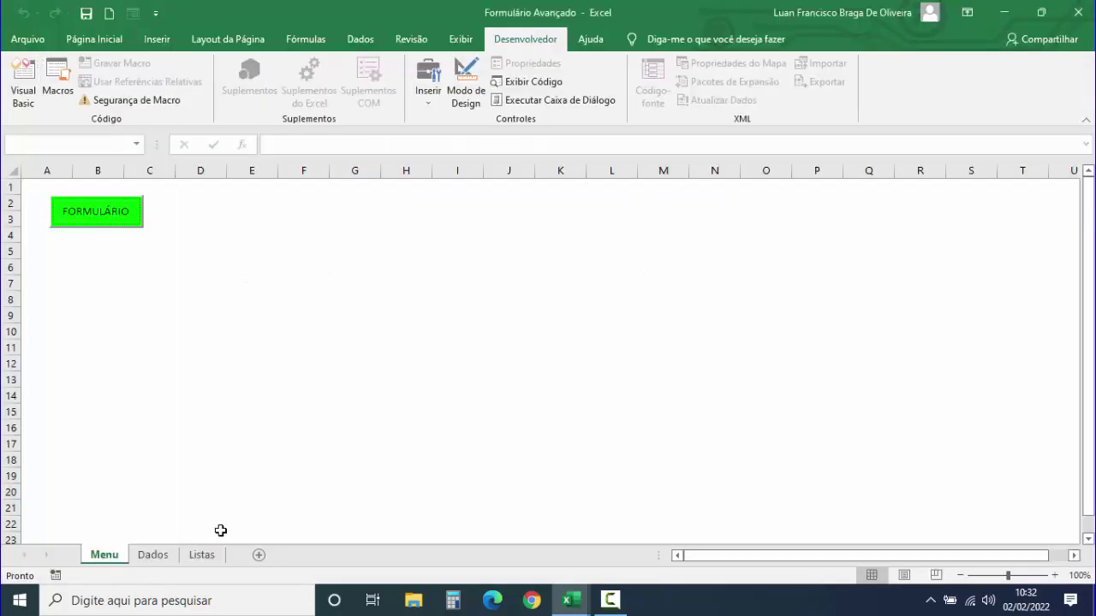
click(203, 557)
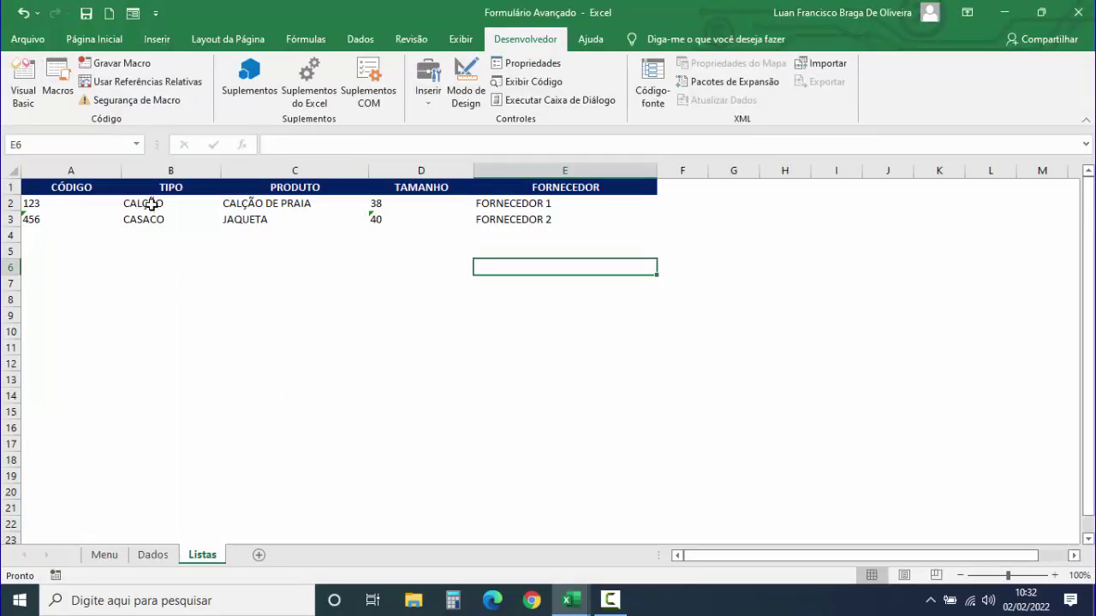
click(151, 206)
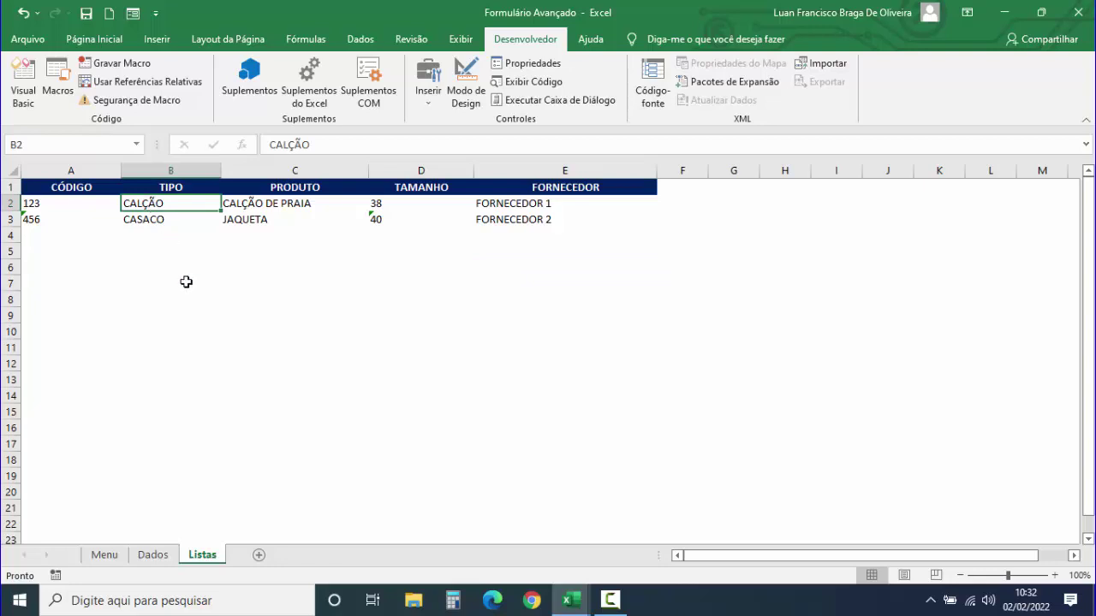
click(161, 221)
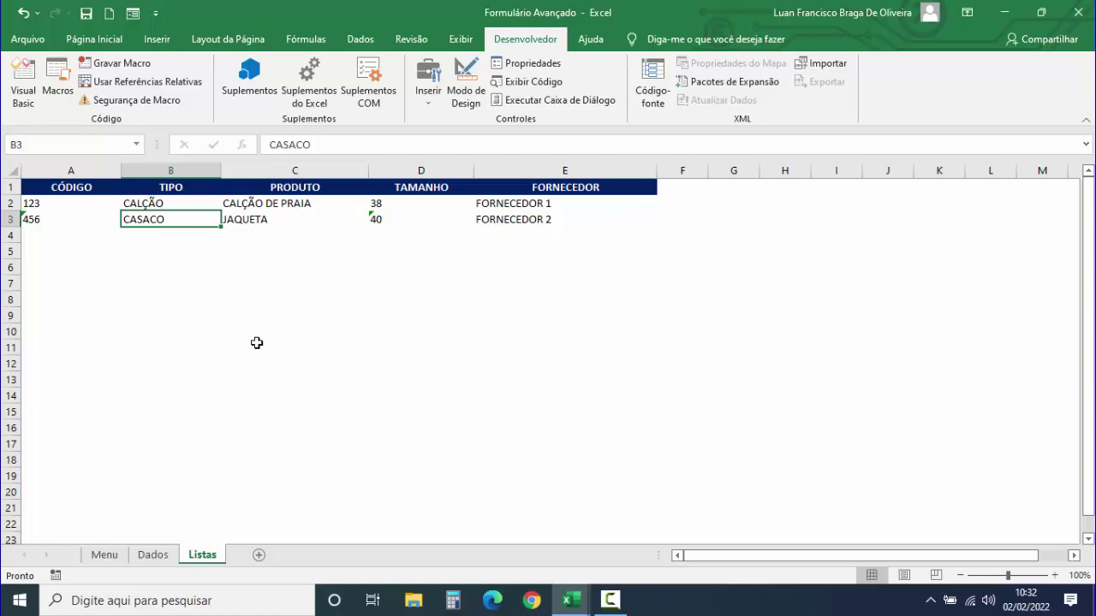
text(DOTINA)
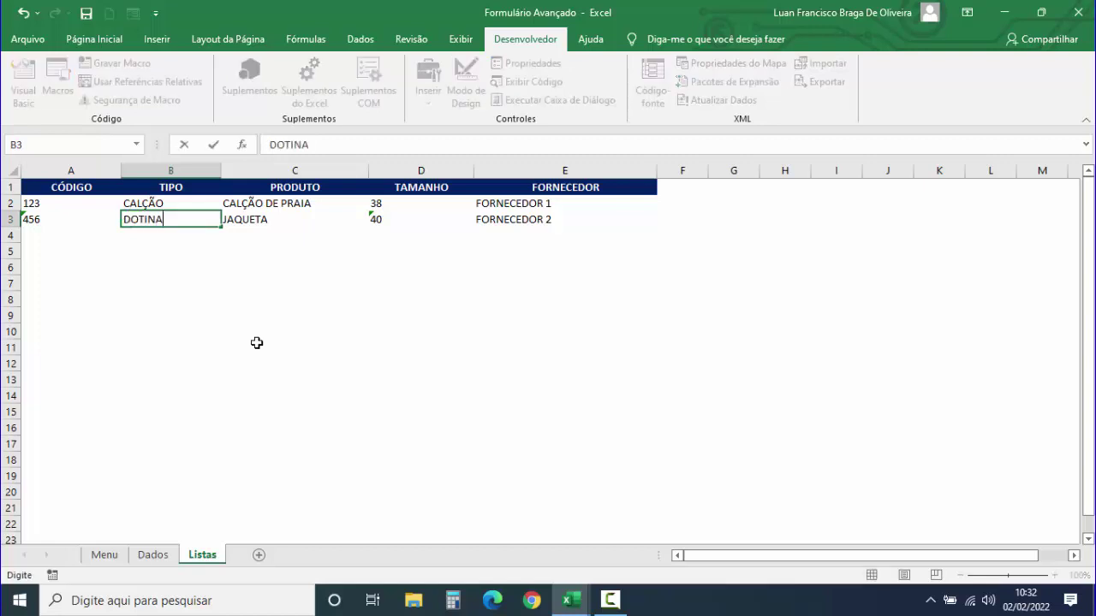
key(Tab)
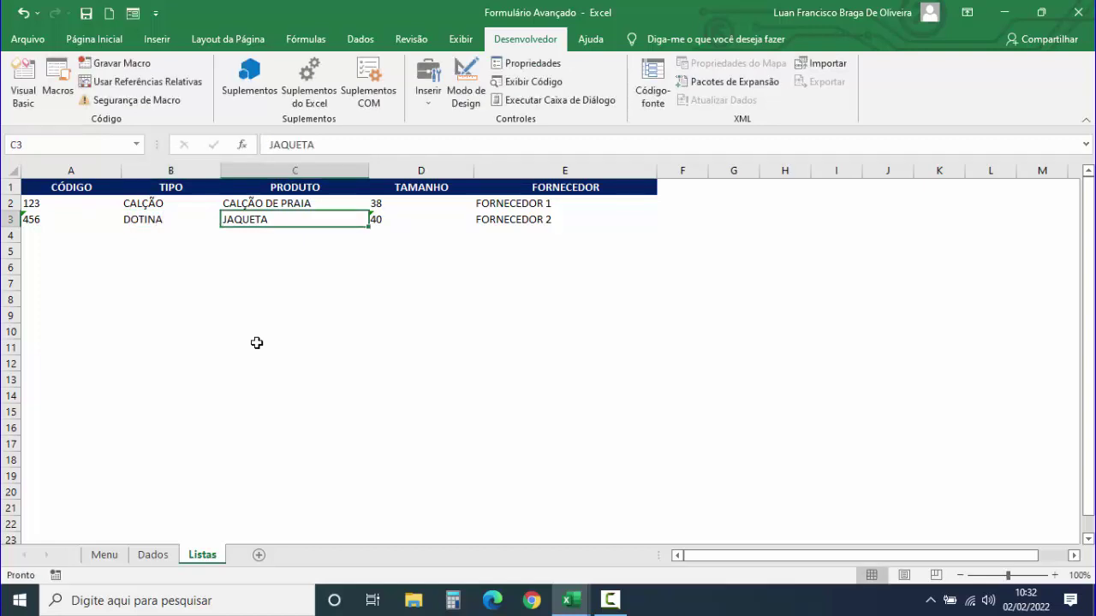
text(BOT)
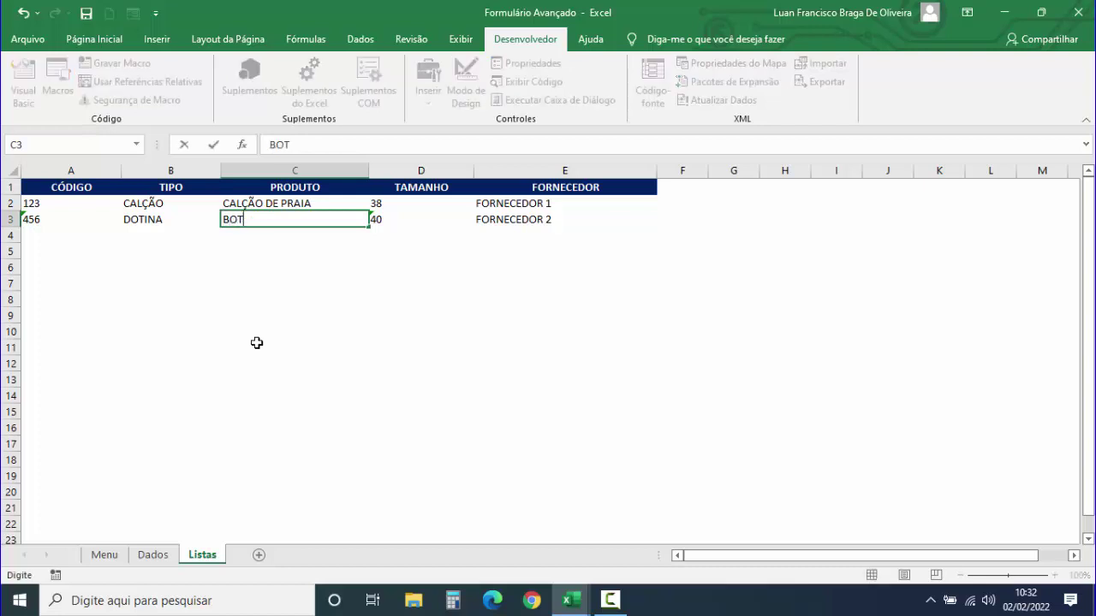
text(INA C)
text(OURO)
key(Tab)
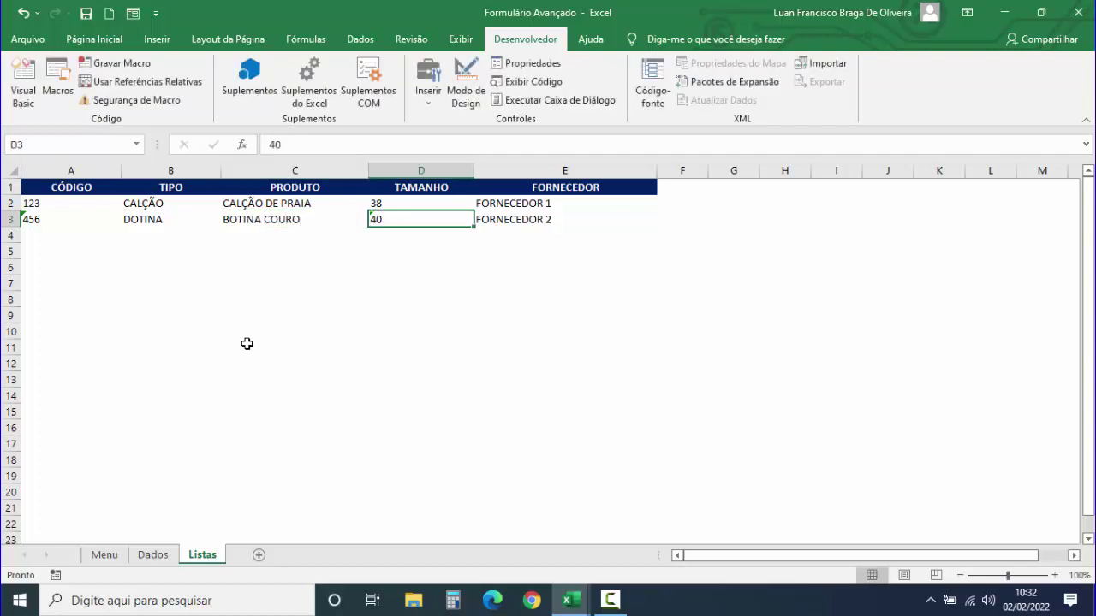
Correct the mistyped DOTINA in B3 to BOTINA and review the Tipo entries.
click(247, 343)
click(146, 224)
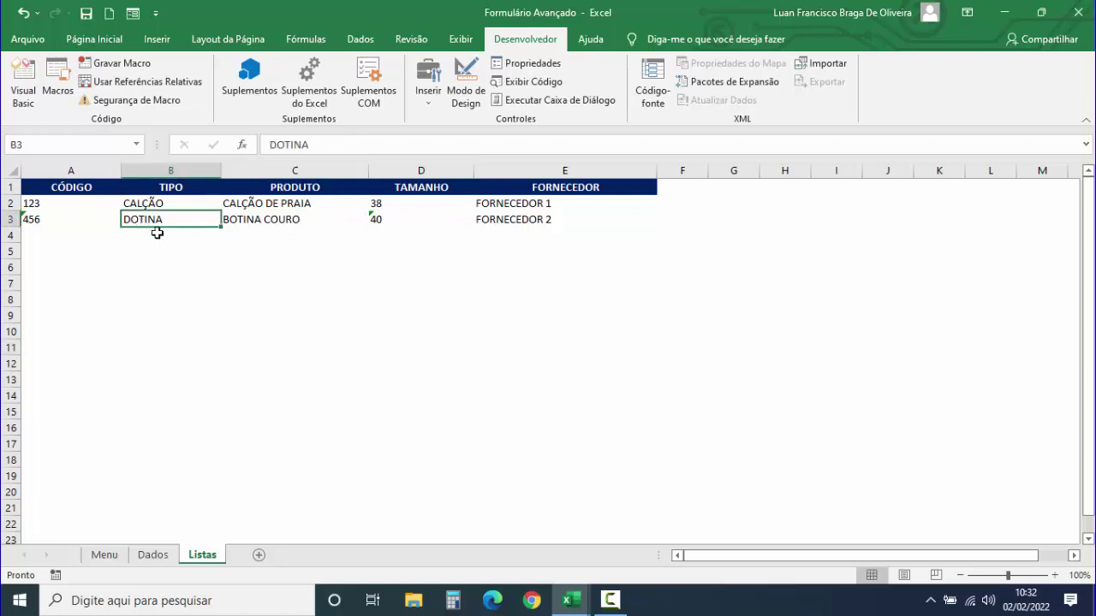
click(280, 146)
key(BackSpace)
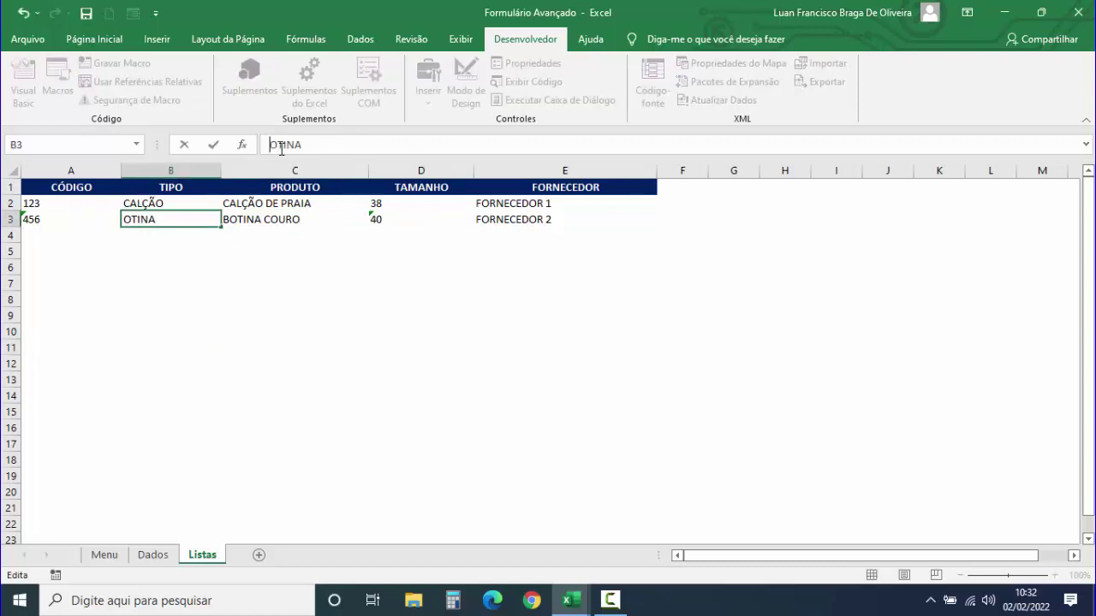
text(B)
key(Return)
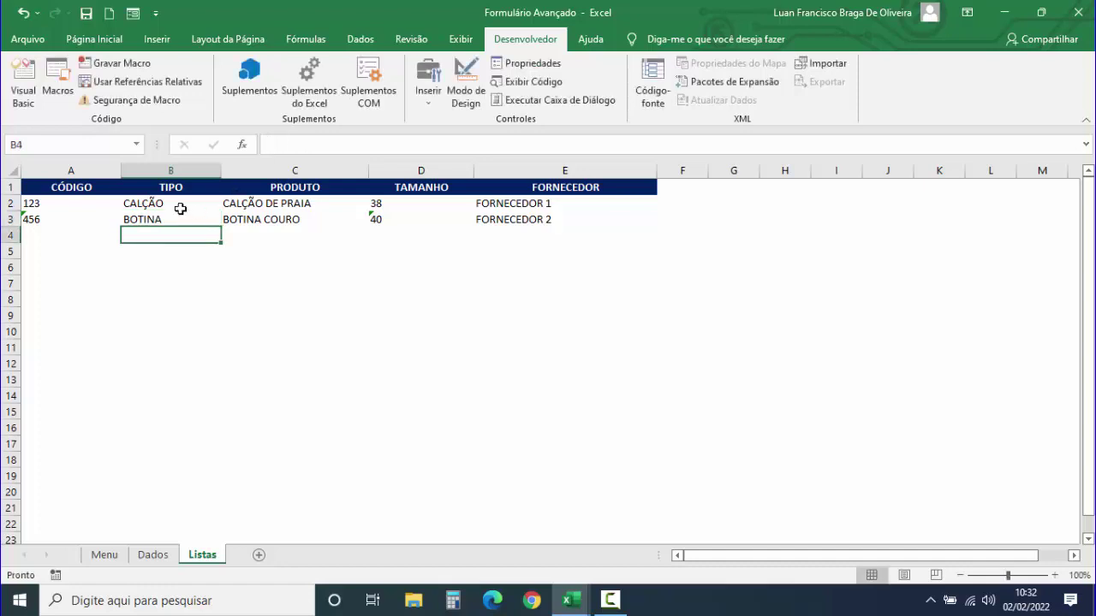
drag(172, 204, 165, 220)
click(171, 247)
click(162, 262)
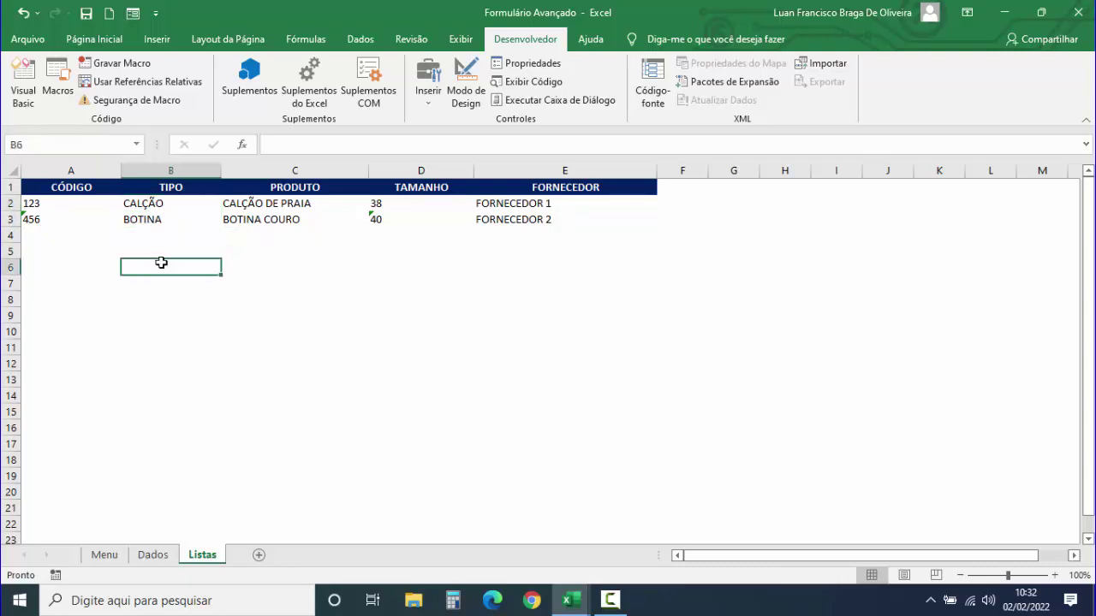
click(163, 218)
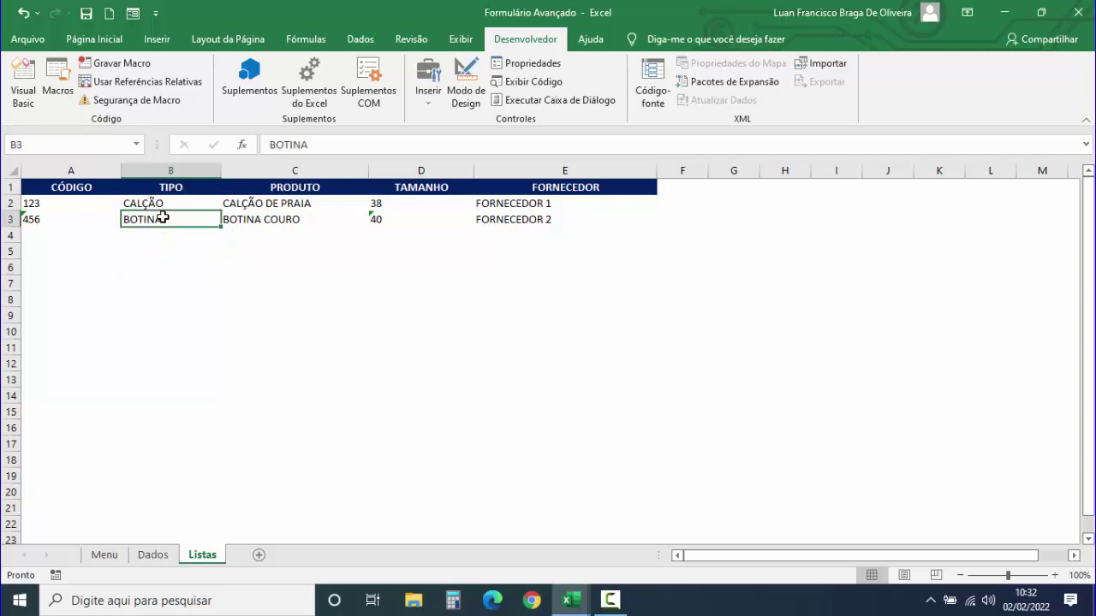
click(155, 202)
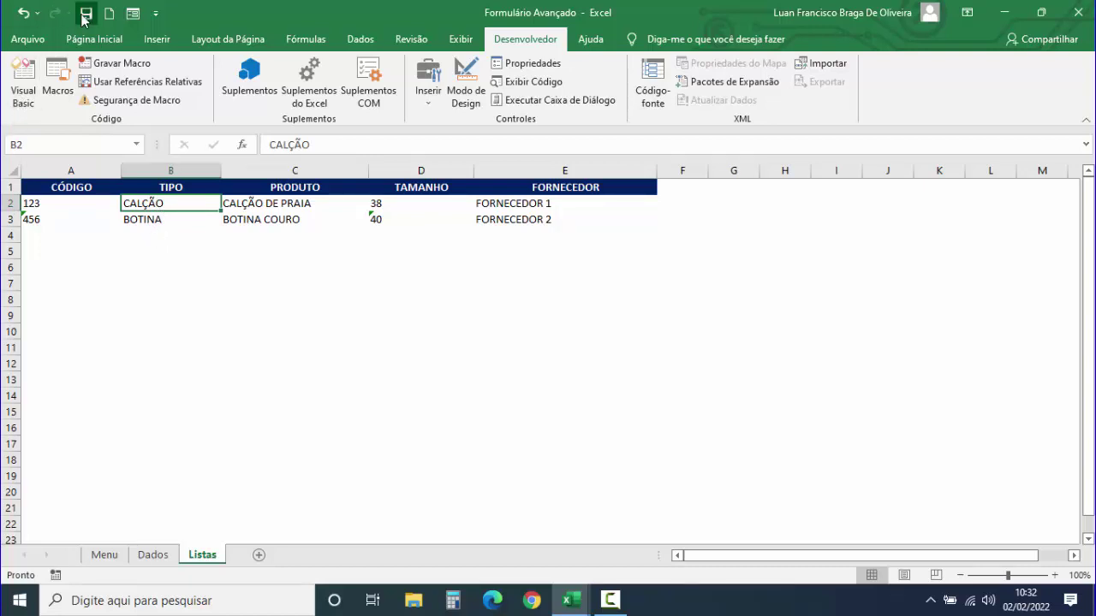
Confirm the advanced form's Tipo list shows BOTINA above CALÇÃO, then close it and return to Listas.
click(104, 555)
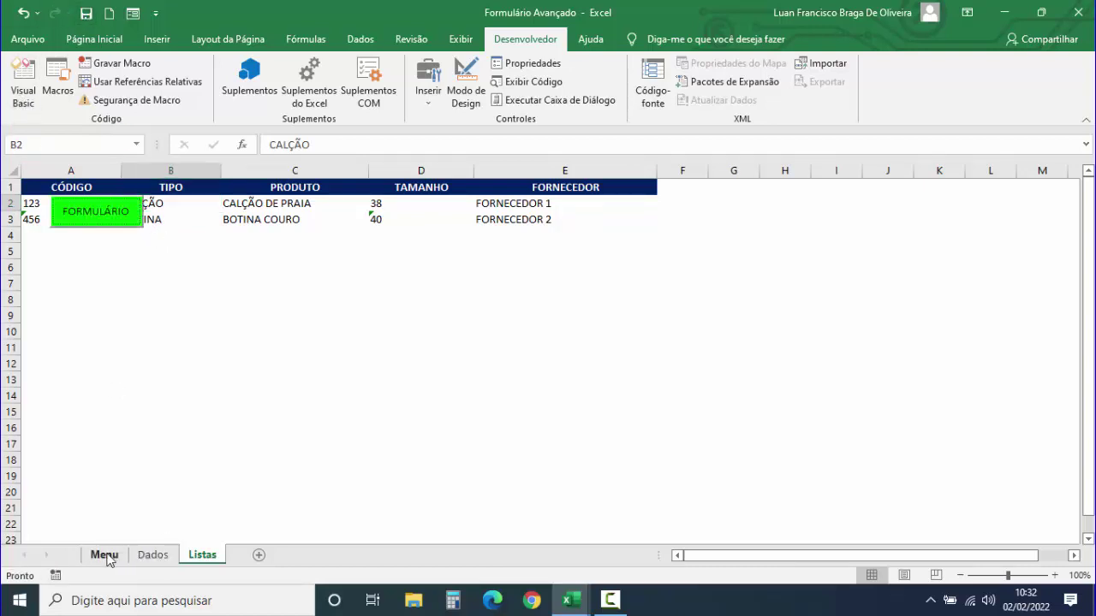
click(103, 215)
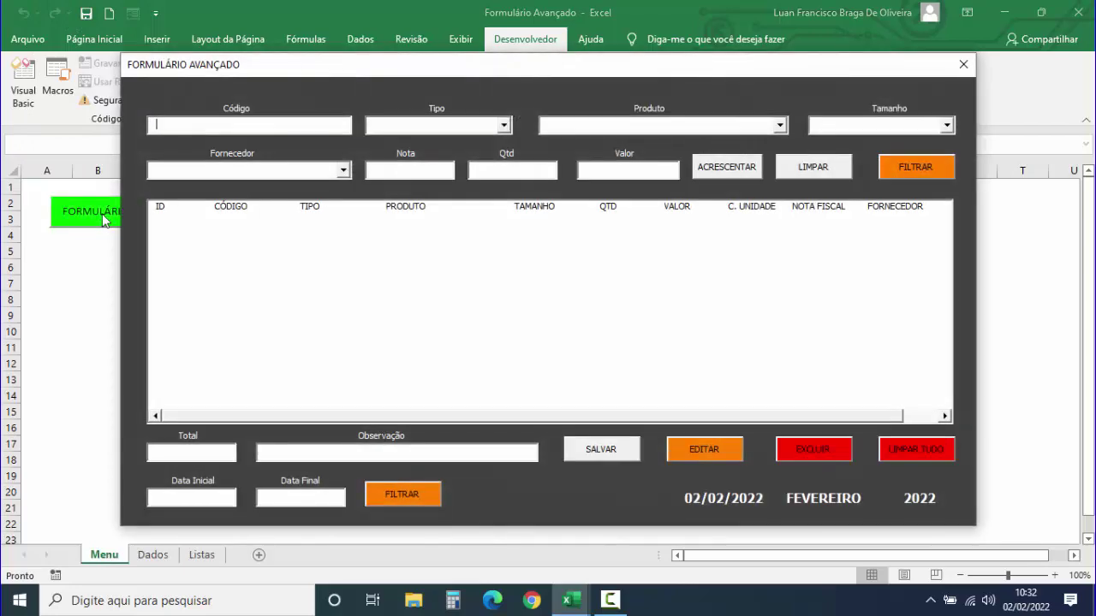
click(503, 125)
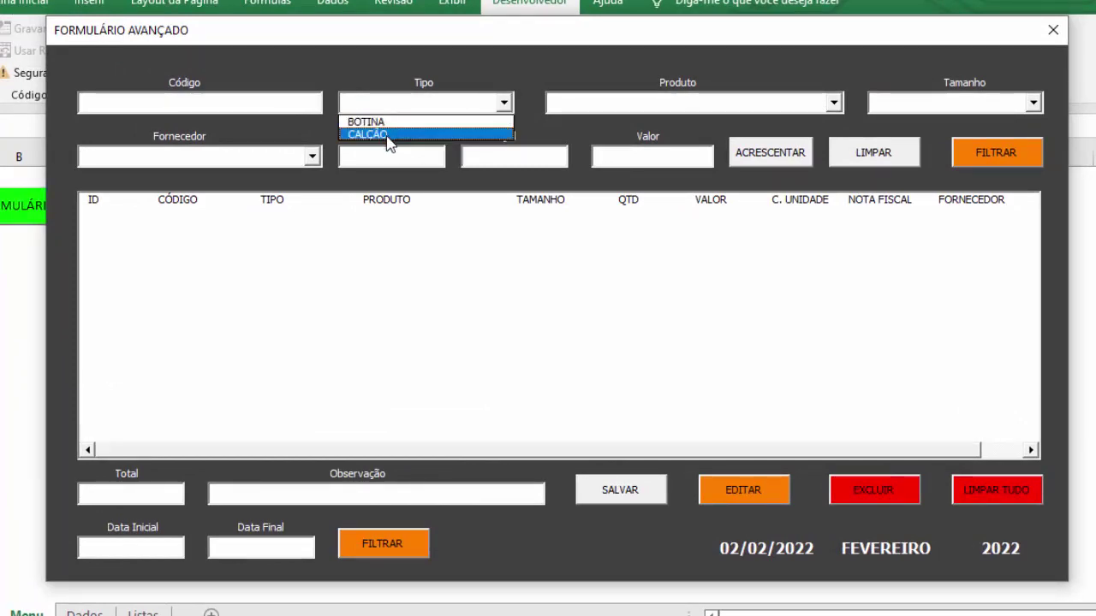
click(525, 96)
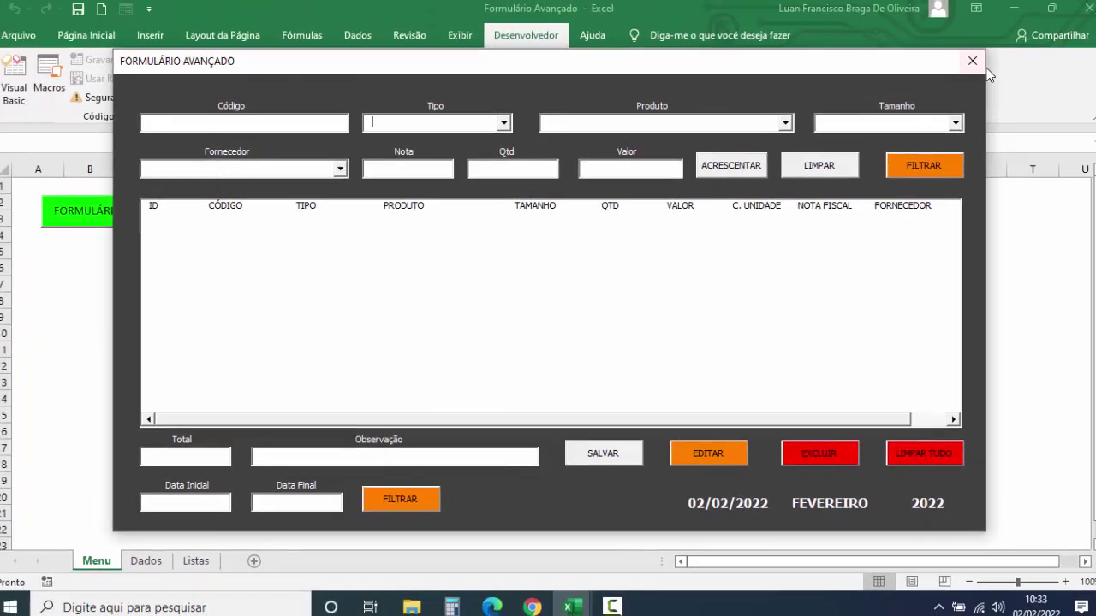
click(970, 72)
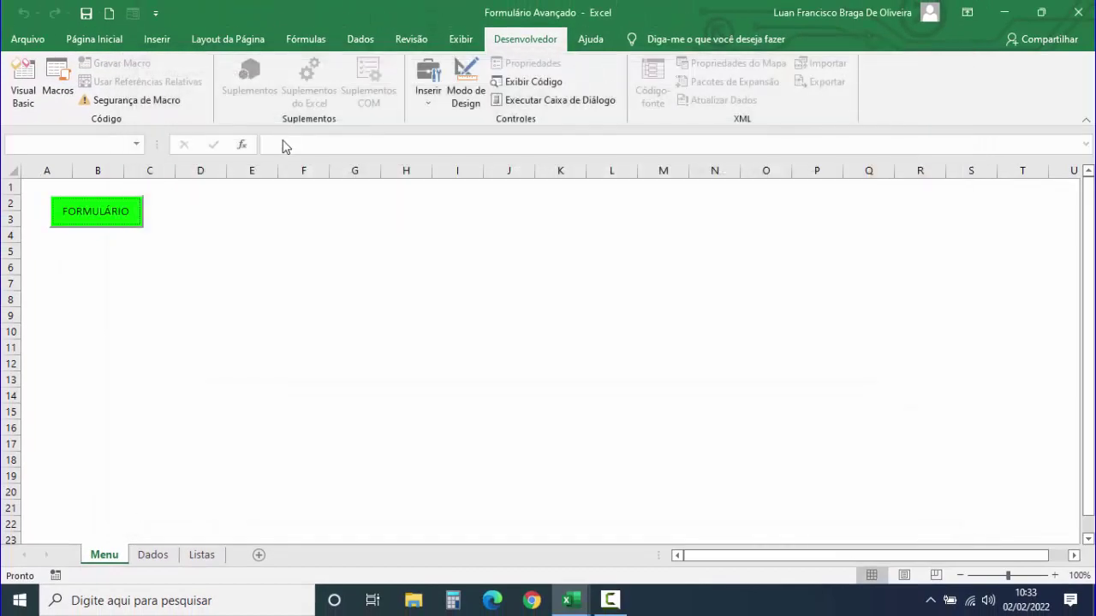
click(200, 558)
Review the TIPO column on Listas, then return to the Visual Basic editor.
click(165, 239)
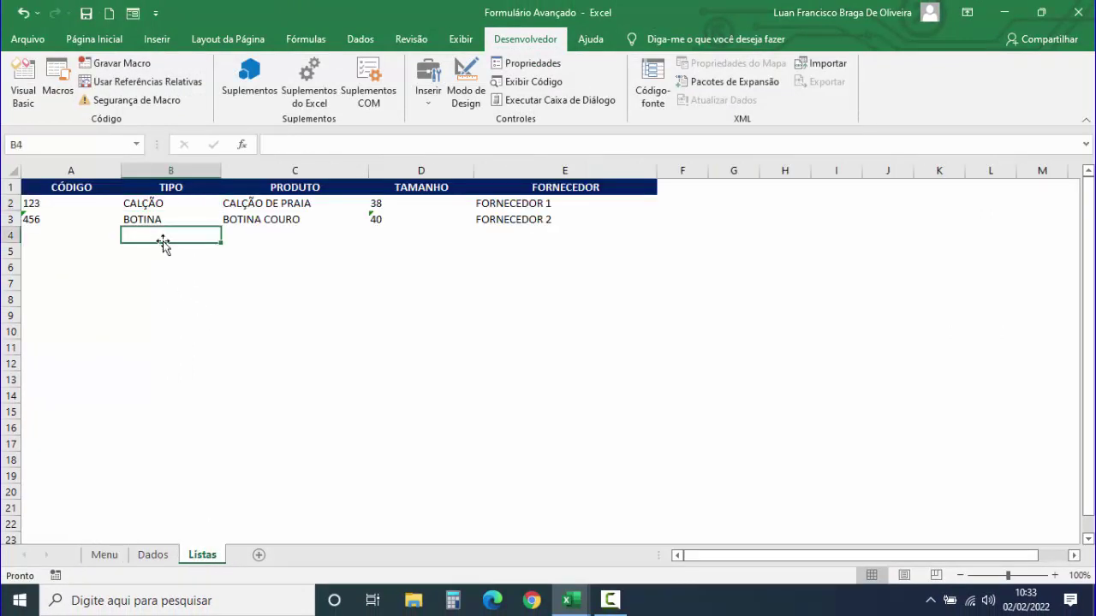
click(174, 169)
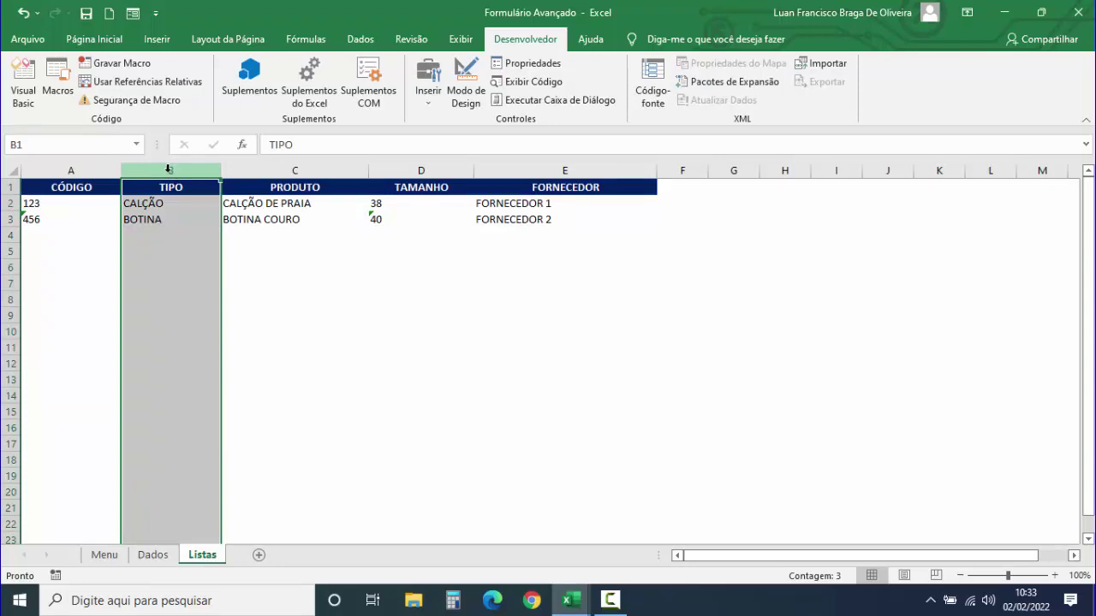
click(166, 233)
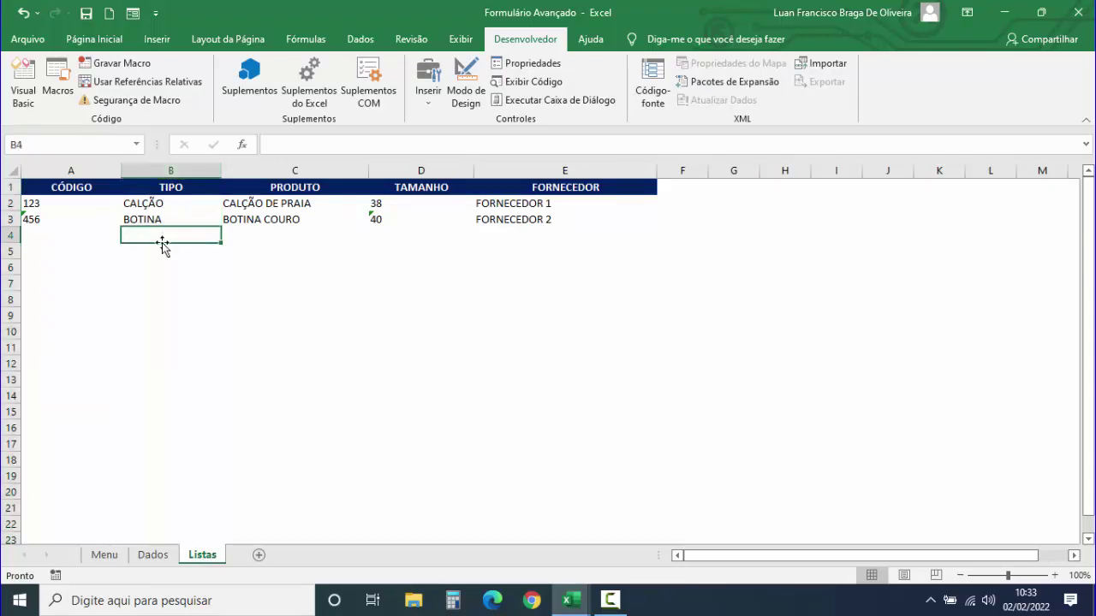
click(23, 86)
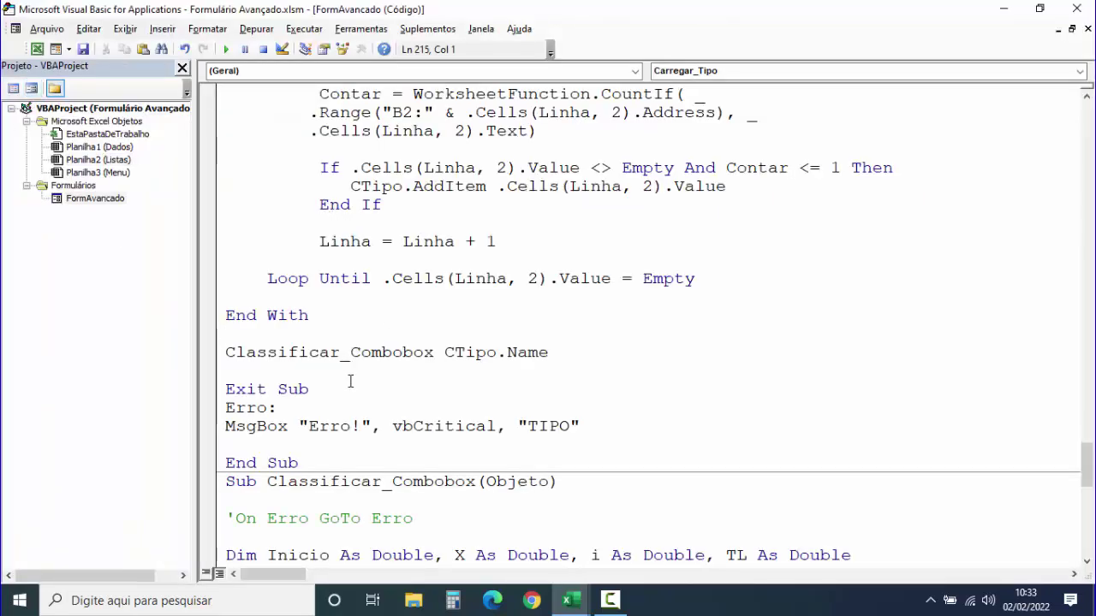
Review the Classificar_Combobox procedure and its sort call with the CTipo.Name argument.
scroll(331, 356, down, 4)
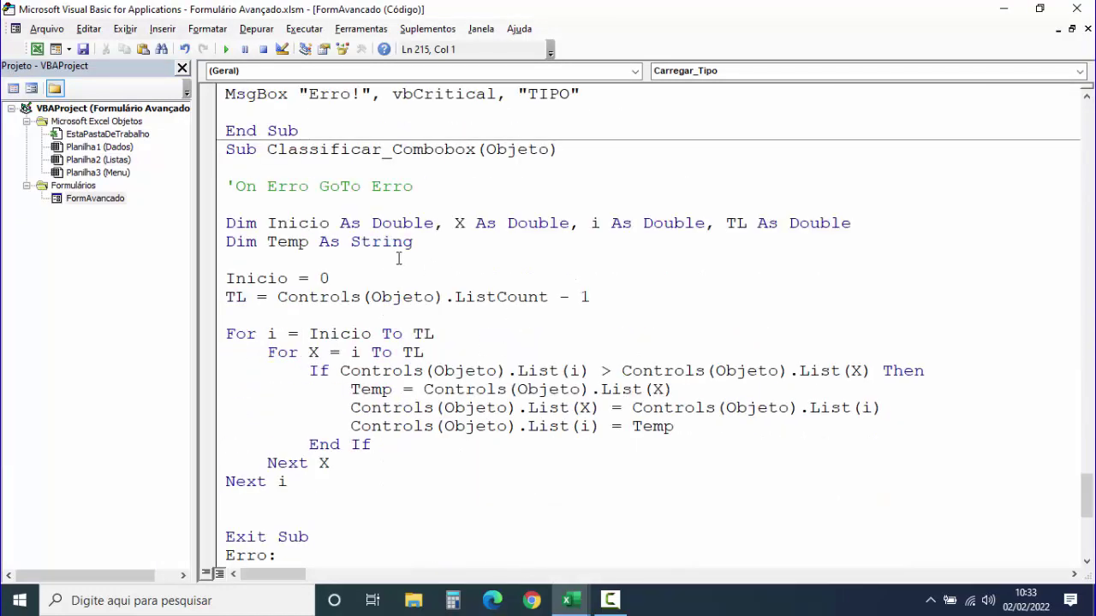
drag(269, 150, 566, 151)
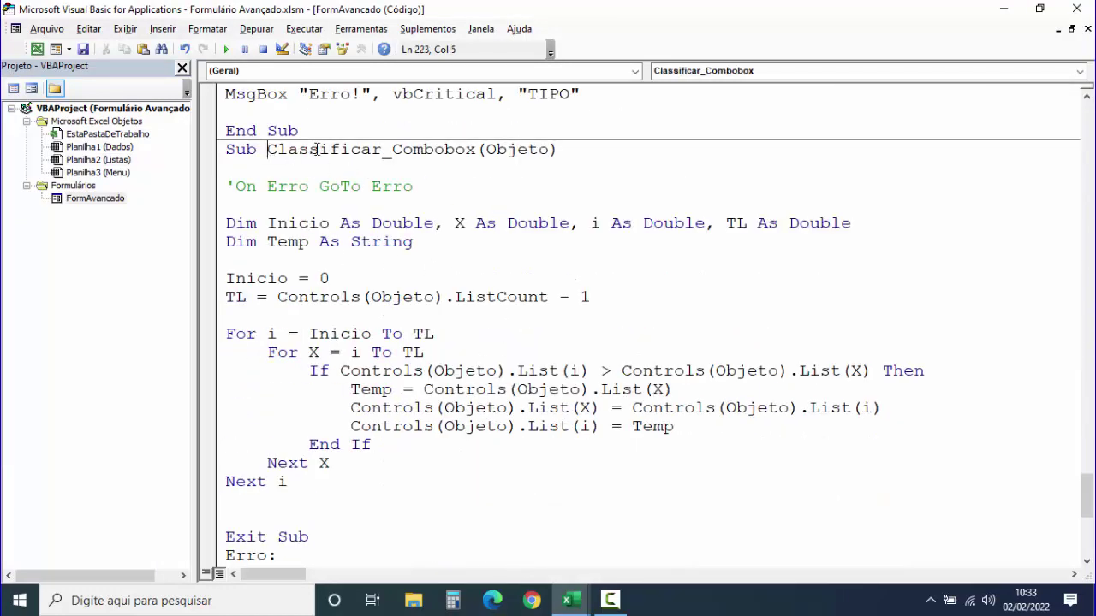
click(508, 262)
scroll(512, 262, up, 3)
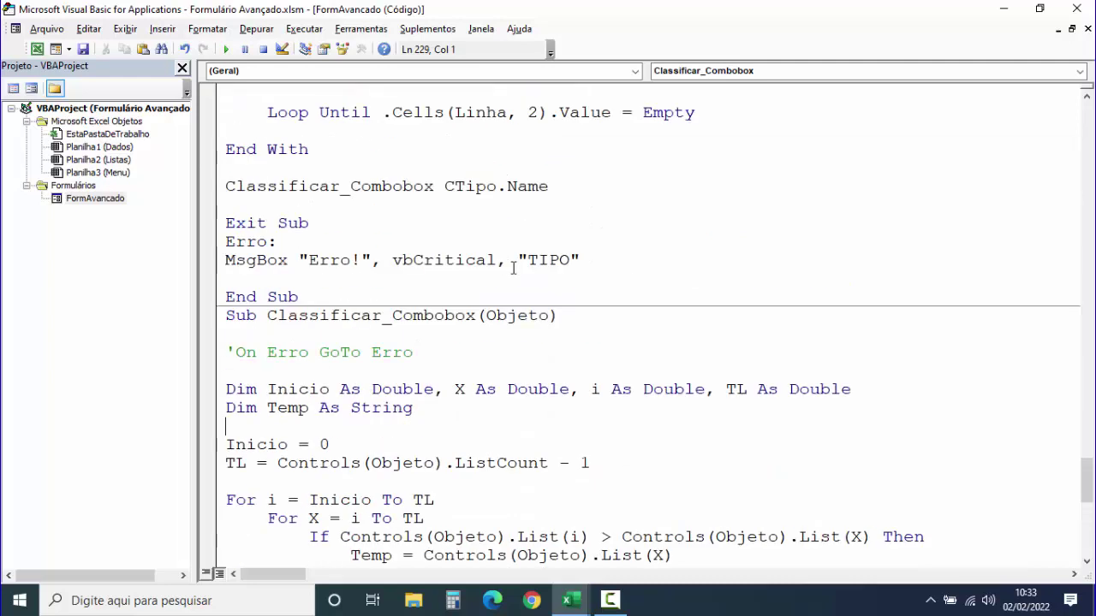
scroll(522, 257, up, 2)
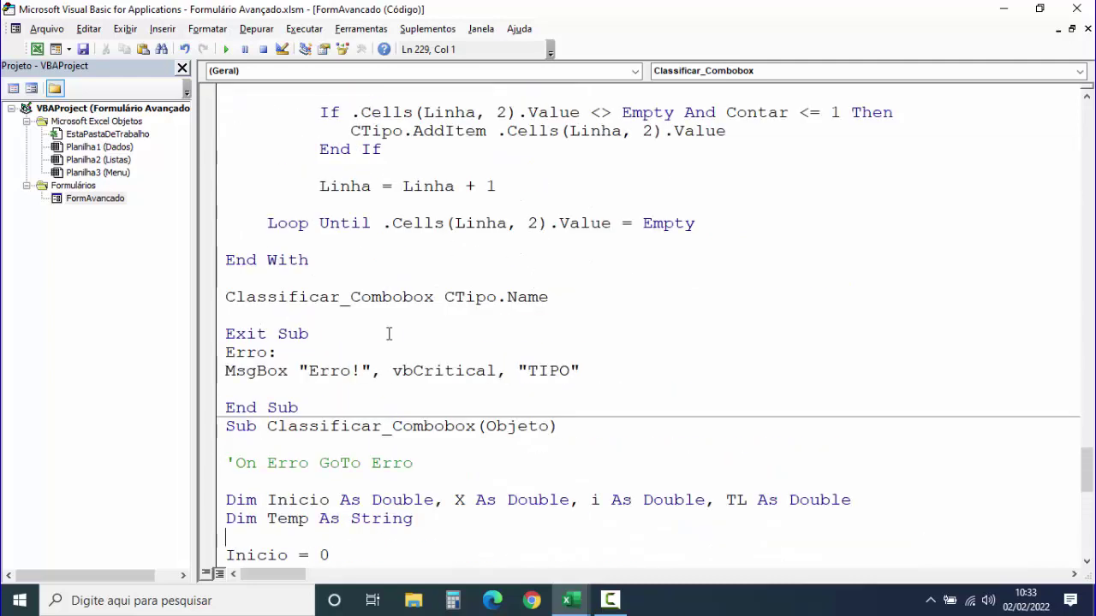
mouse_move(225, 297)
mouse_down()
mouse_move(434, 289)
mouse_move(562, 300)
mouse_up()
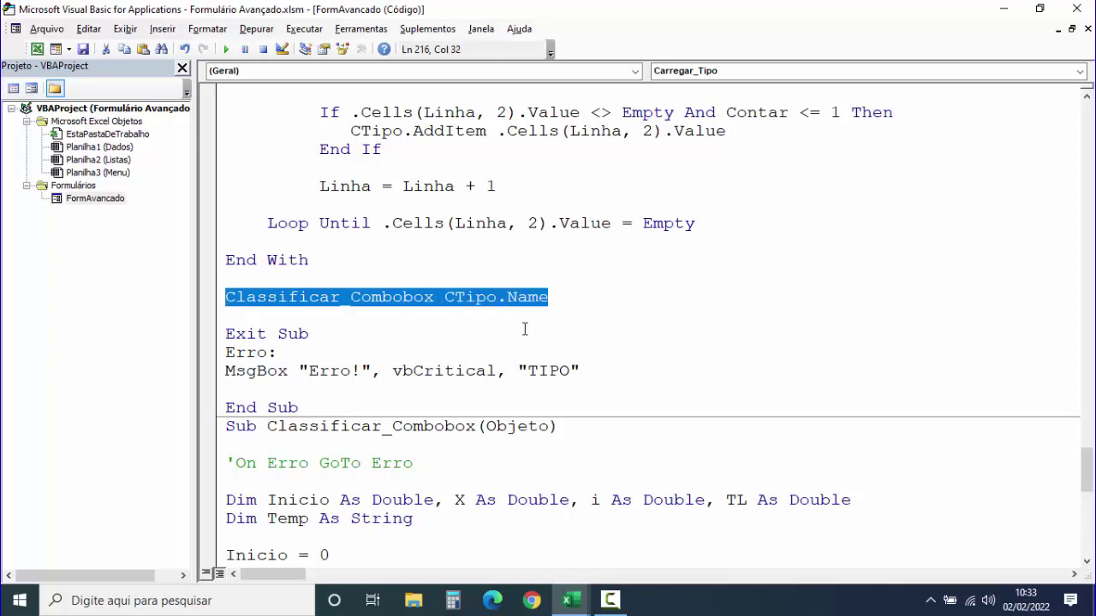
click(487, 334)
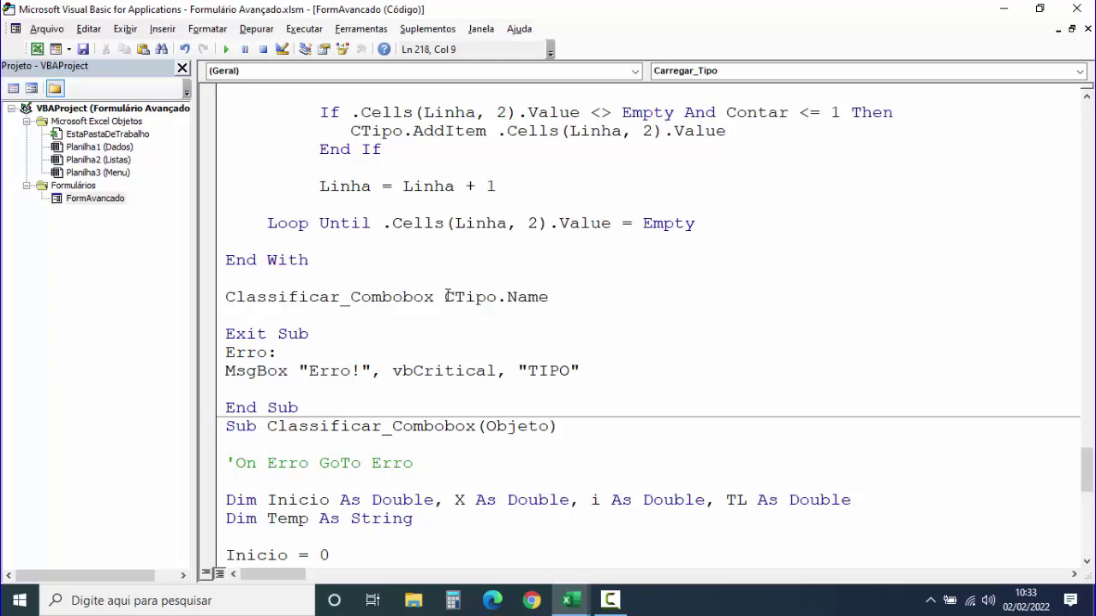
drag(445, 296, 574, 295)
click(469, 333)
scroll(393, 329, down, 4)
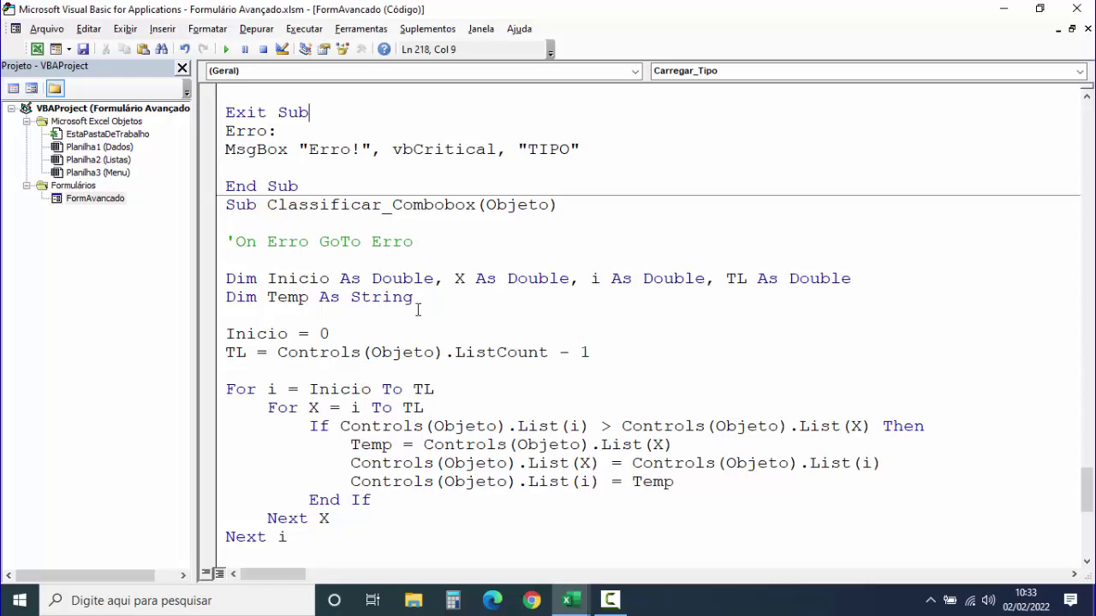
Uncomment the On Erro GoTo Erro line and save the workbook.
click(235, 242)
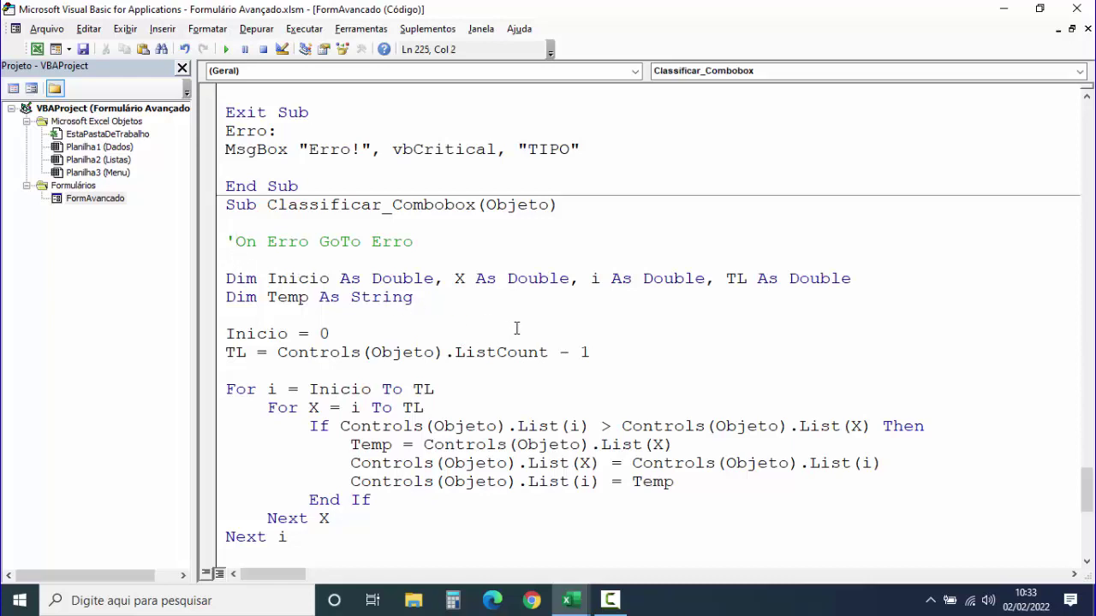
key(BackSpace)
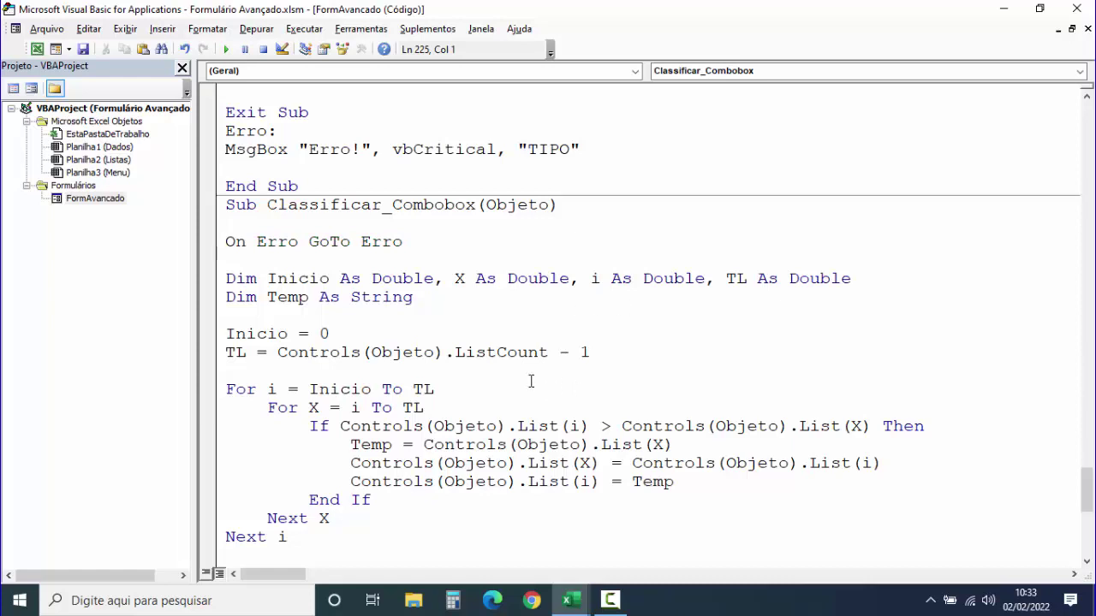
click(83, 49)
double_click(95, 197)
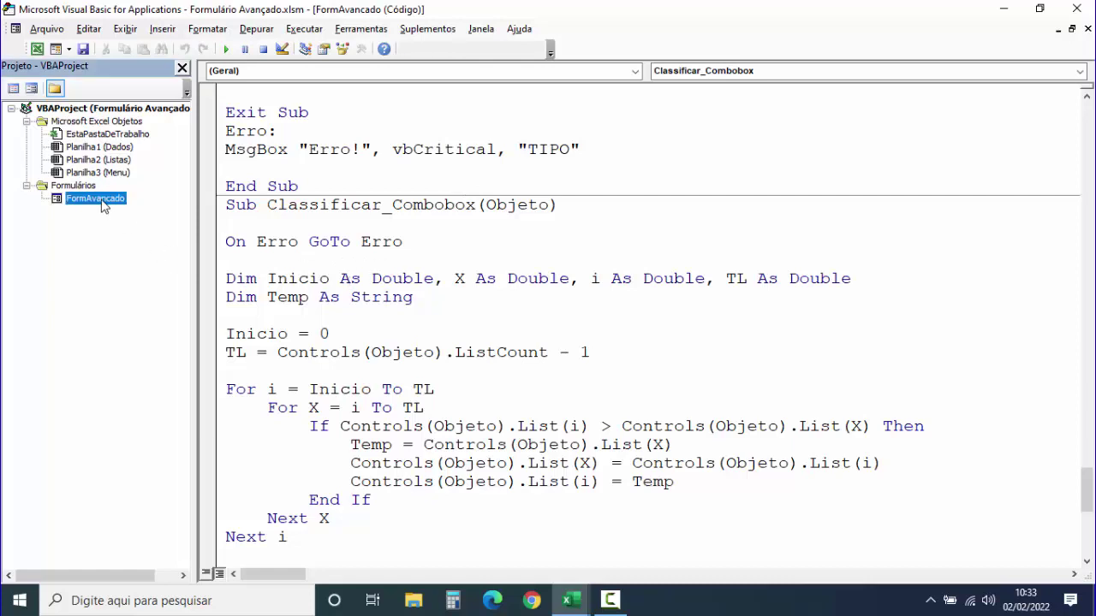
click(226, 49)
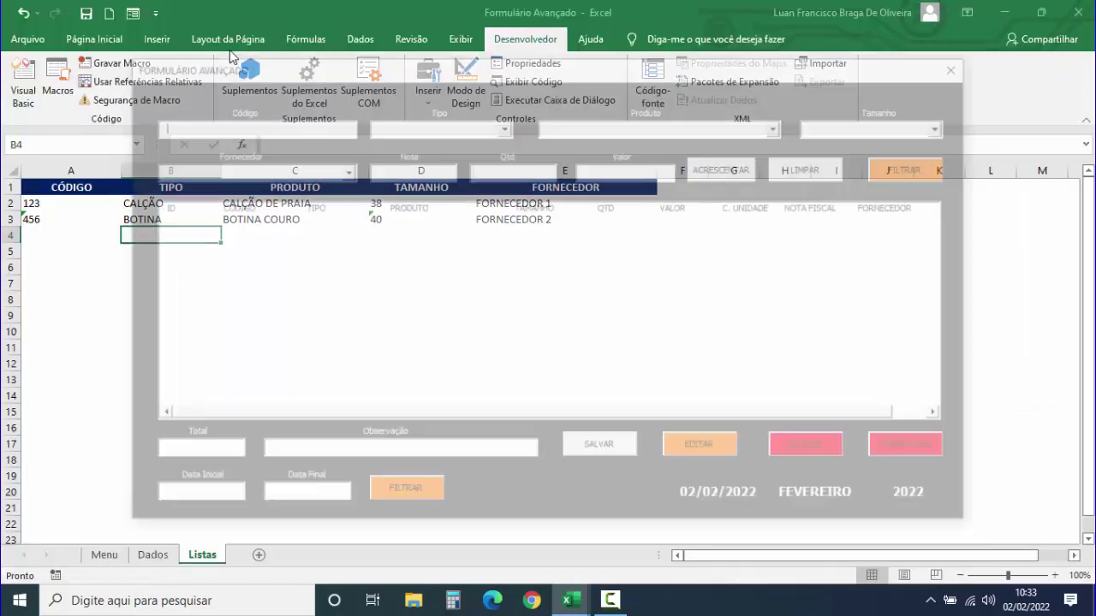
click(503, 125)
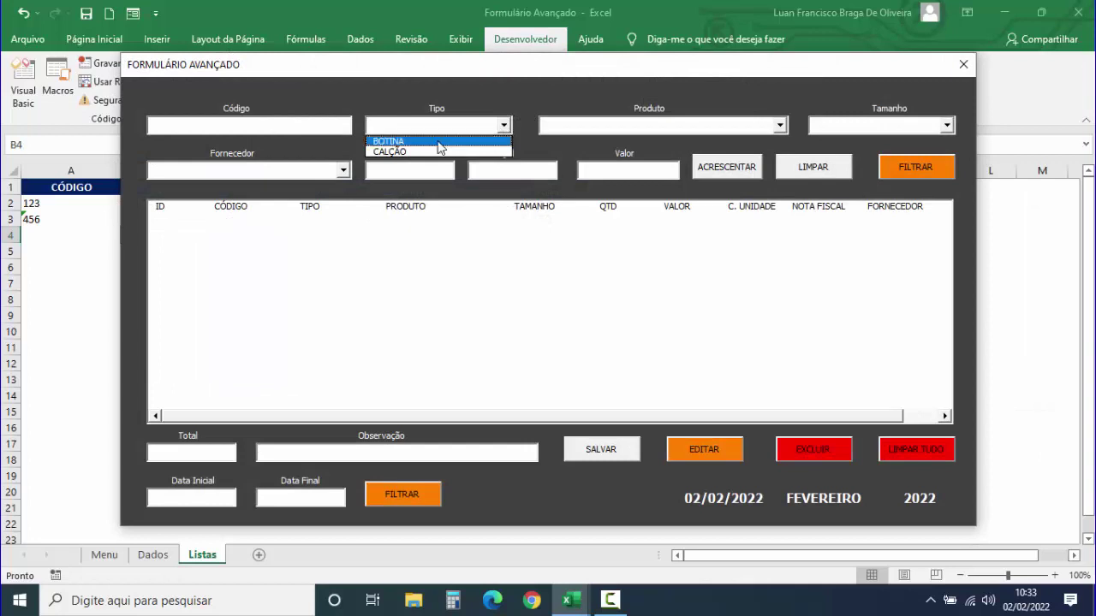
click(548, 92)
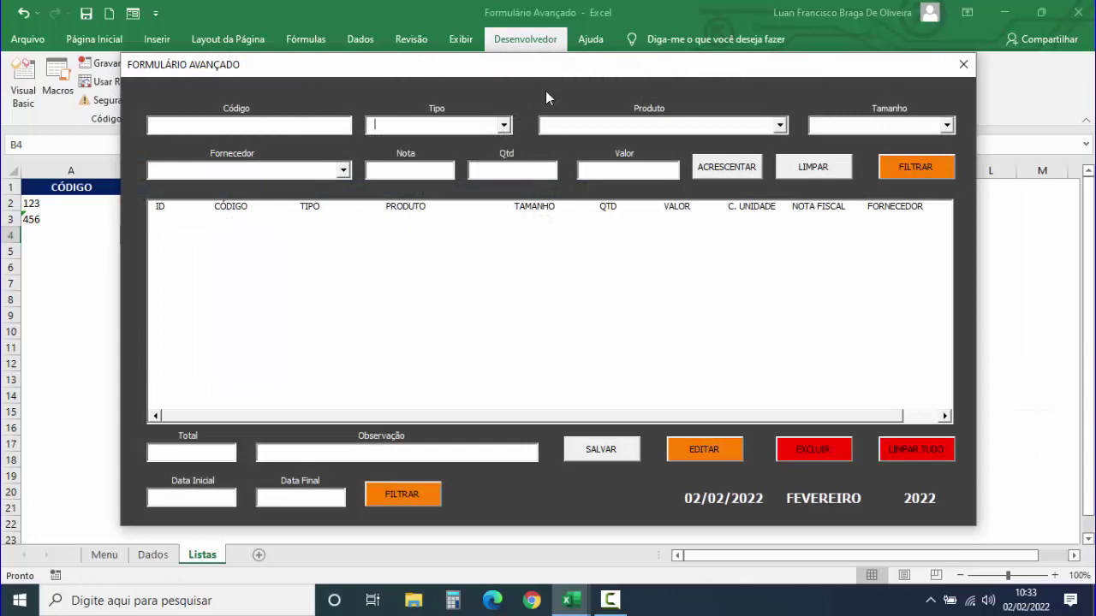
click(964, 68)
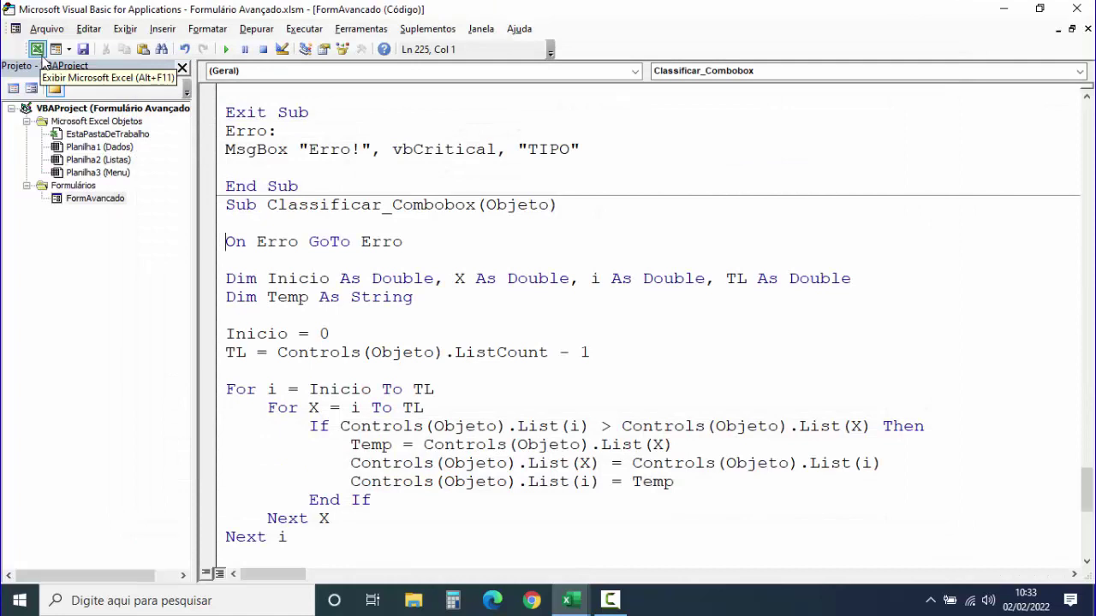
Open the FormAvancado design and go to the ACRESCENTAR button's Click code.
double_click(95, 198)
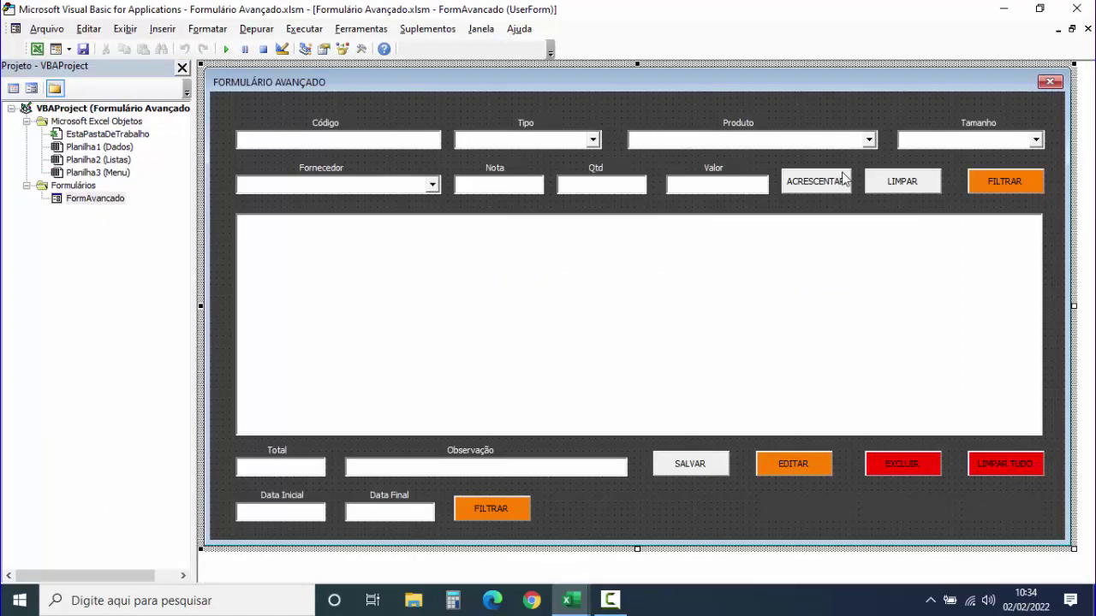
double_click(819, 190)
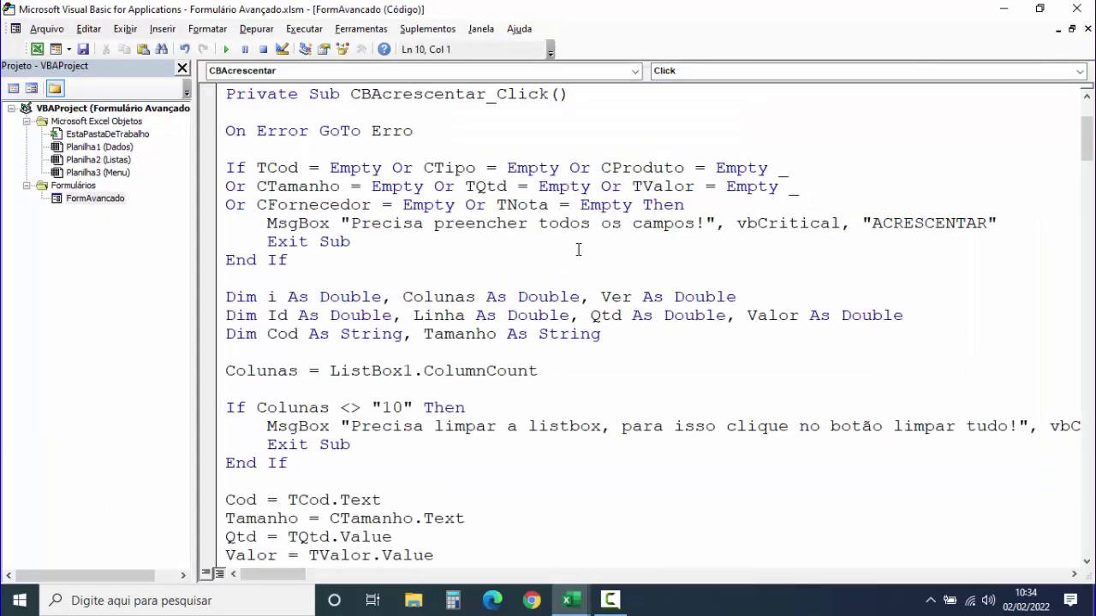
scroll(548, 248, down, 6)
scroll(523, 247, down, 5)
scroll(523, 248, down, 5)
scroll(520, 247, down, 3)
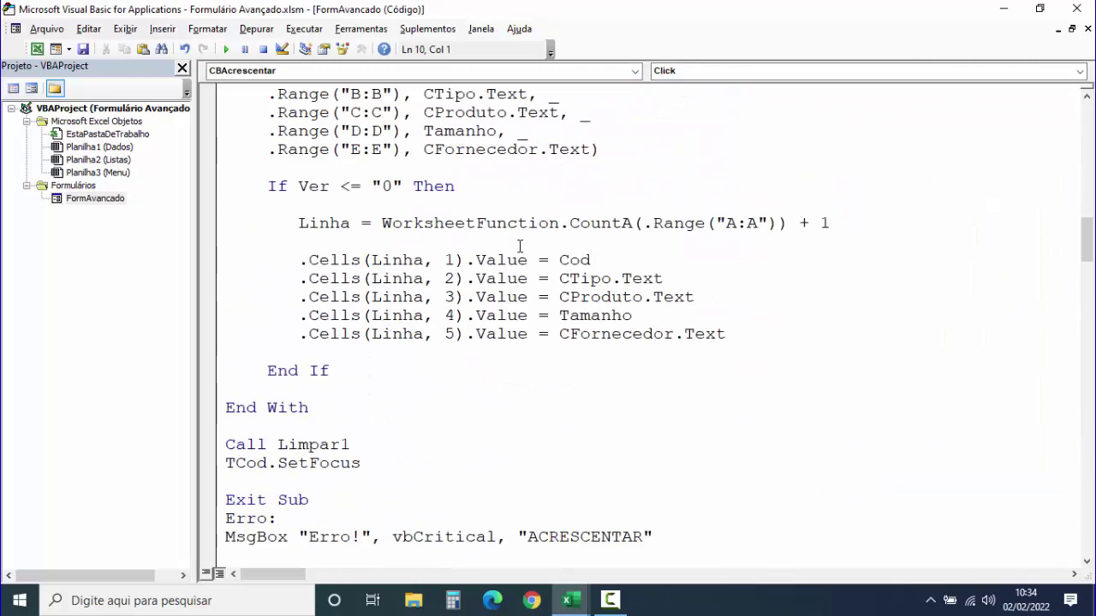
scroll(519, 247, down, 1)
scroll(557, 245, down, 1)
Add a Call Carregar_Tipo line right after Call Limpar1.
click(368, 340)
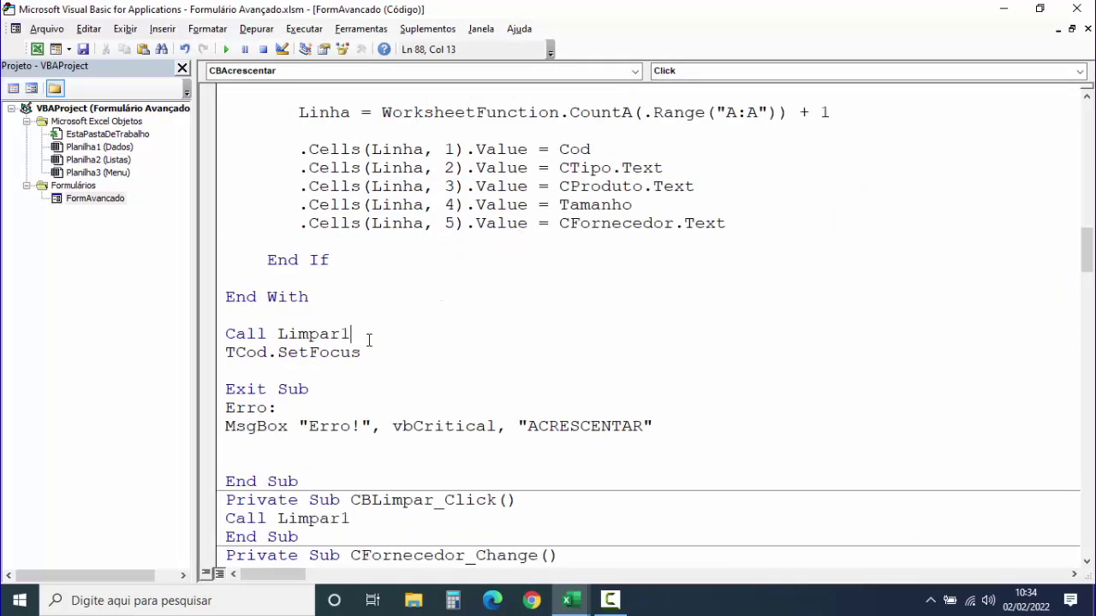
key(Return)
text(CA)
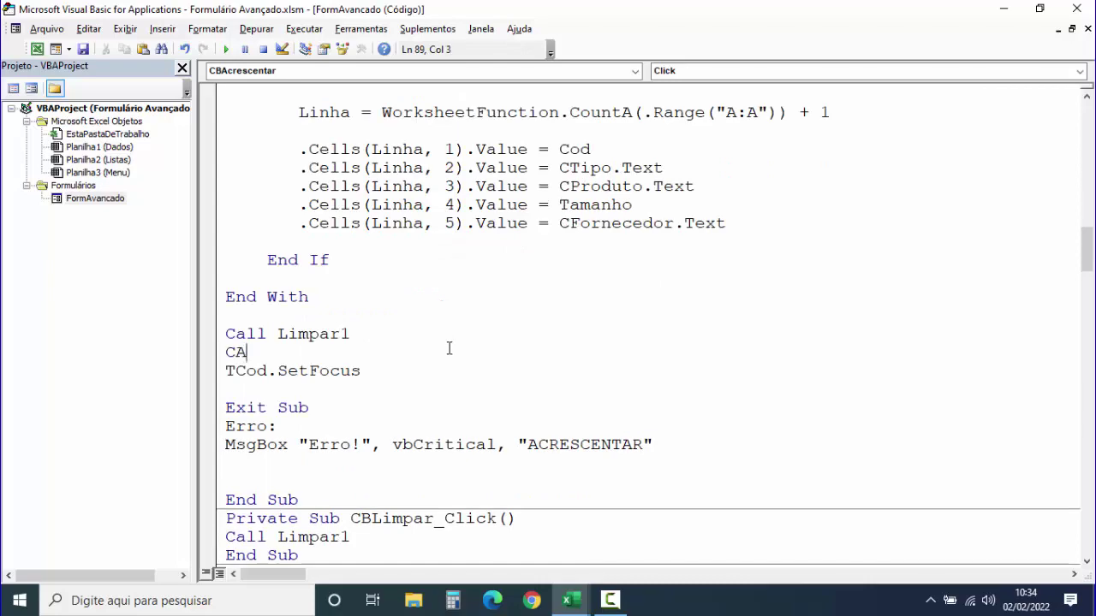
text(LL )
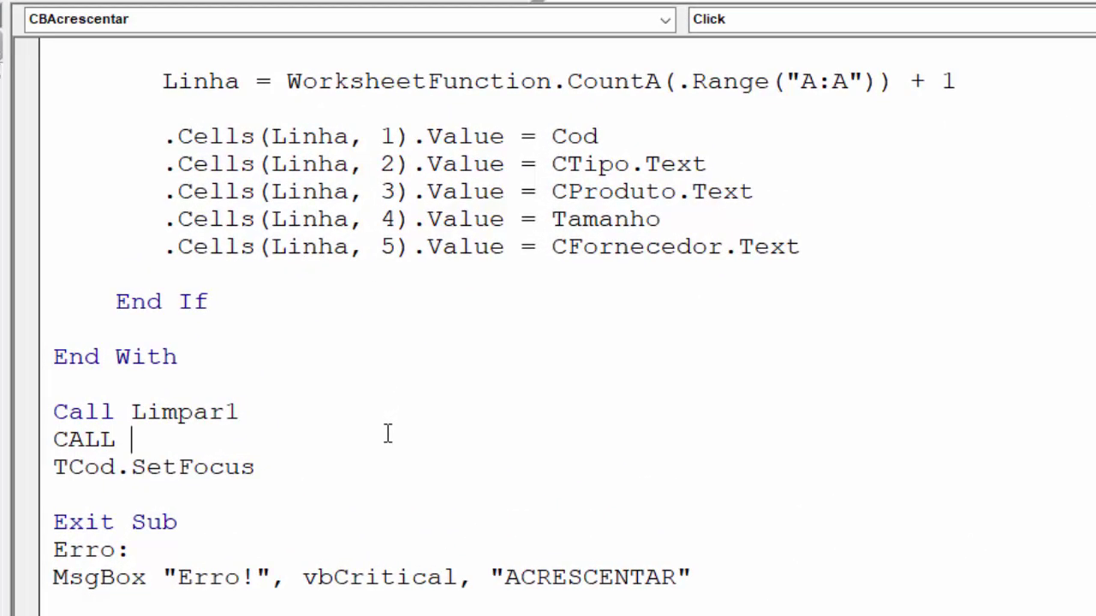
text(CARR)
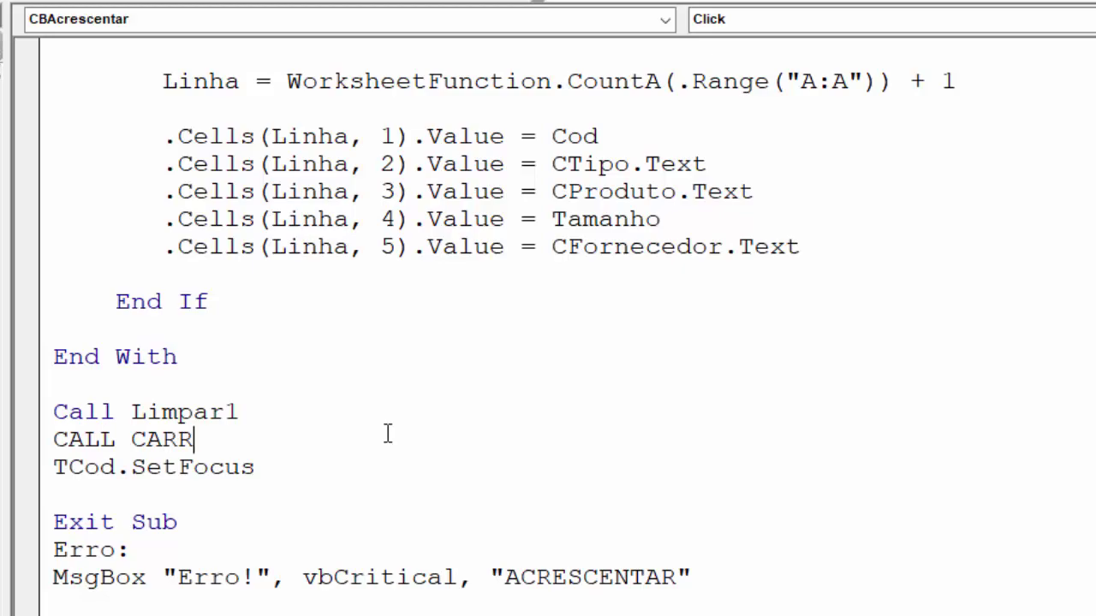
key(ctrl+space)
key(Return)
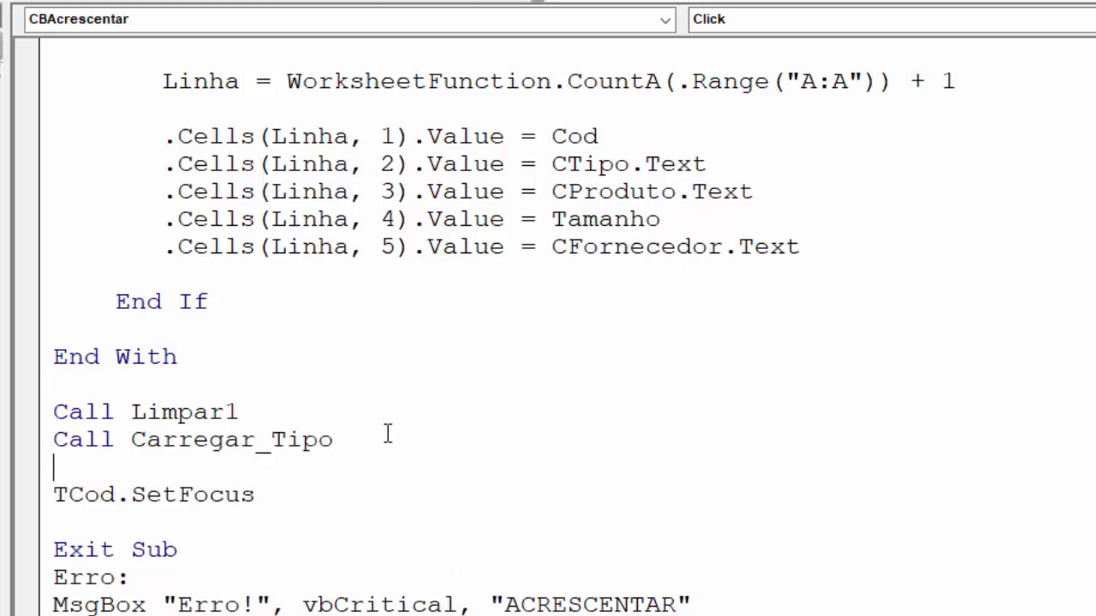
Check Sub Carregar_Tipo, then return to the FormAvancado design view with the form selected.
scroll(524, 263, down, 6)
scroll(524, 264, down, 5)
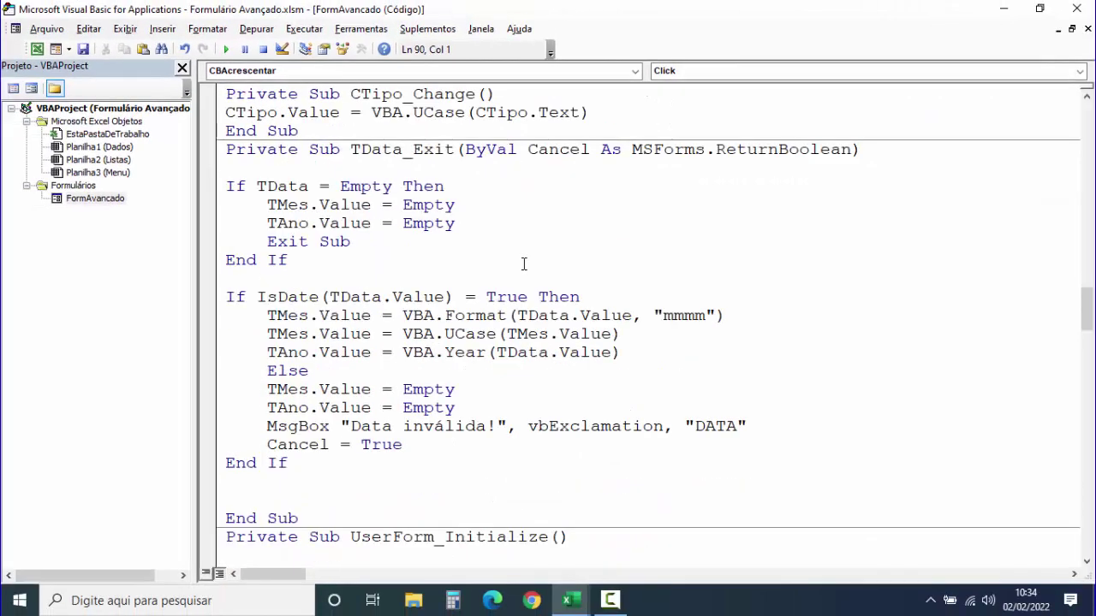
scroll(524, 264, down, 8)
scroll(524, 263, down, 5)
scroll(600, 299, down, 5)
scroll(482, 330, down, 5)
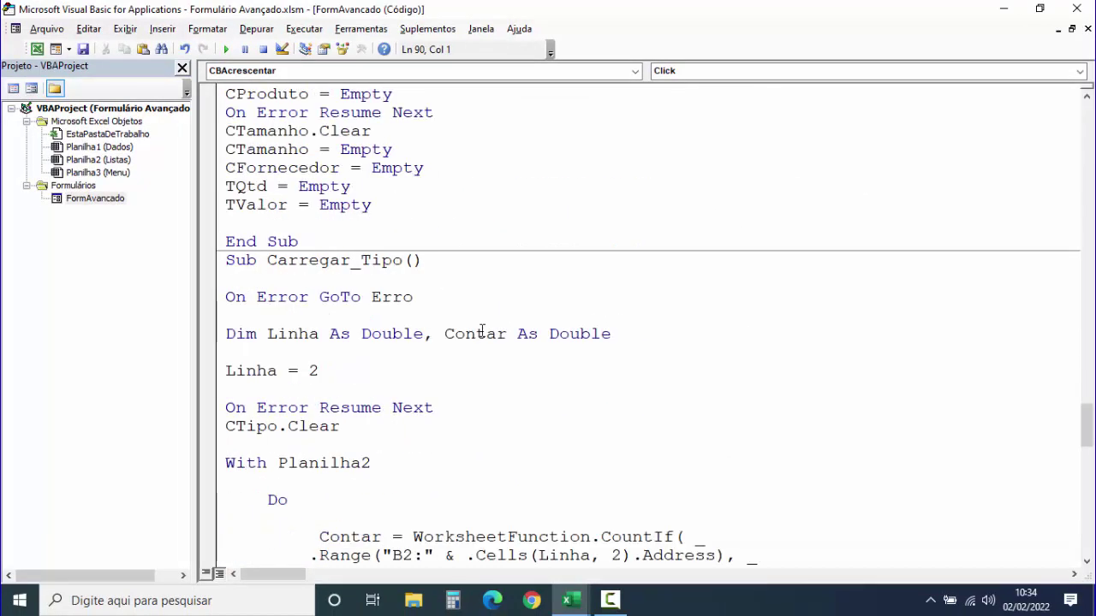
drag(269, 260, 408, 260)
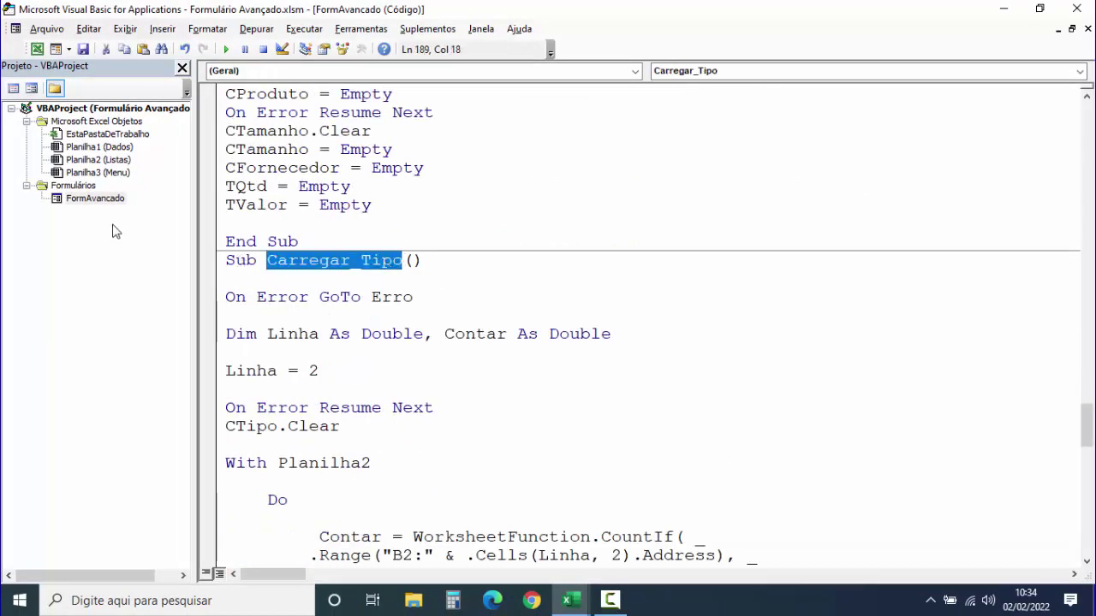
click(100, 204)
double_click(101, 203)
click(775, 197)
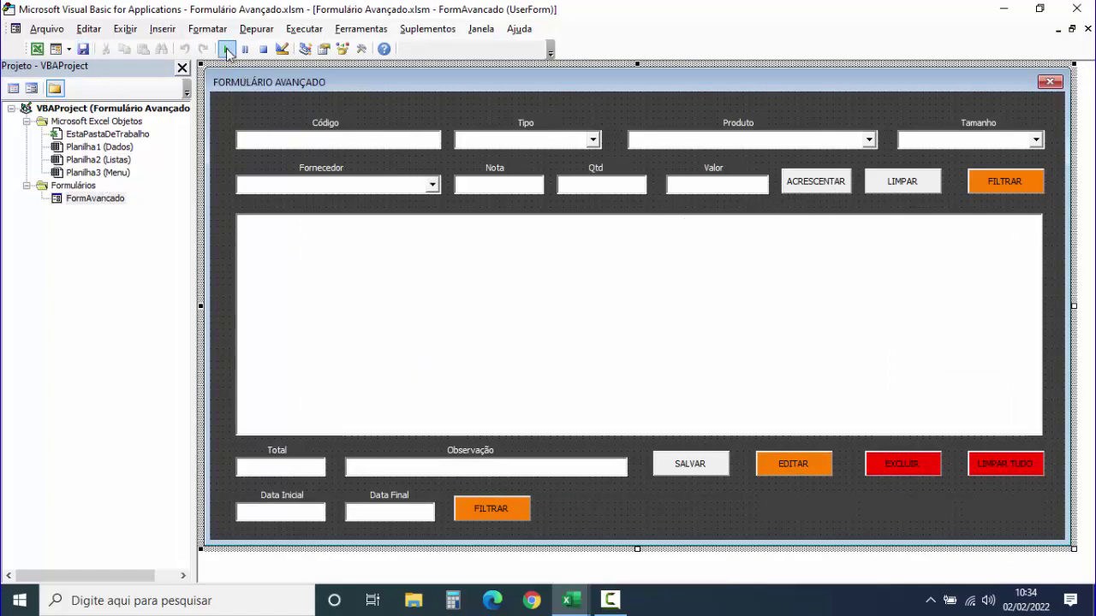
Run the form, check the Tipo list, and enter Código 789.
click(226, 49)
click(504, 126)
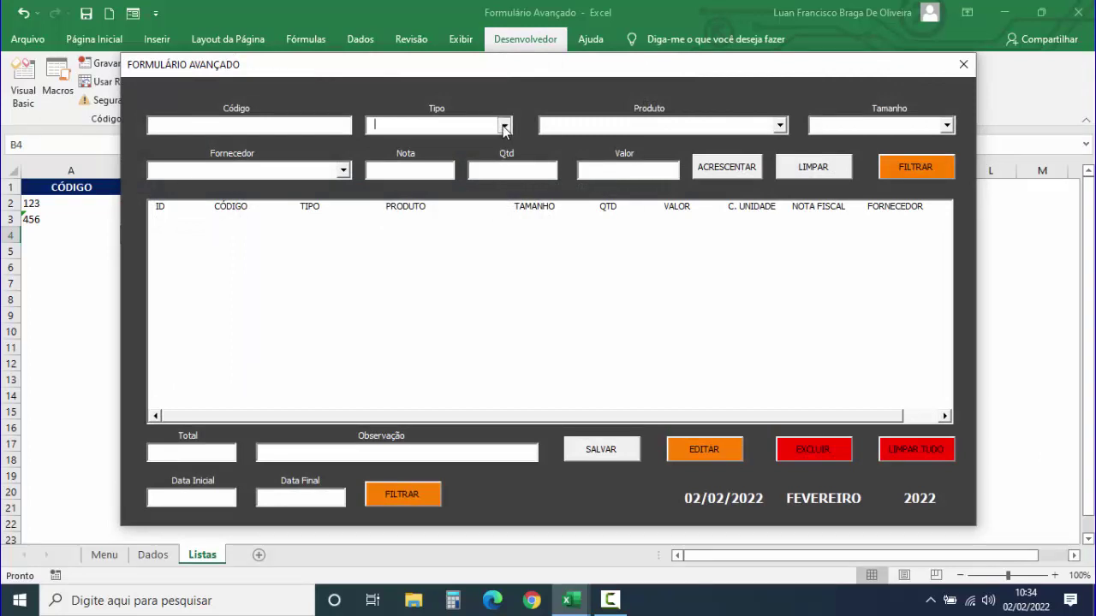
click(504, 126)
click(285, 124)
text(789)
drag(232, 65, 419, 77)
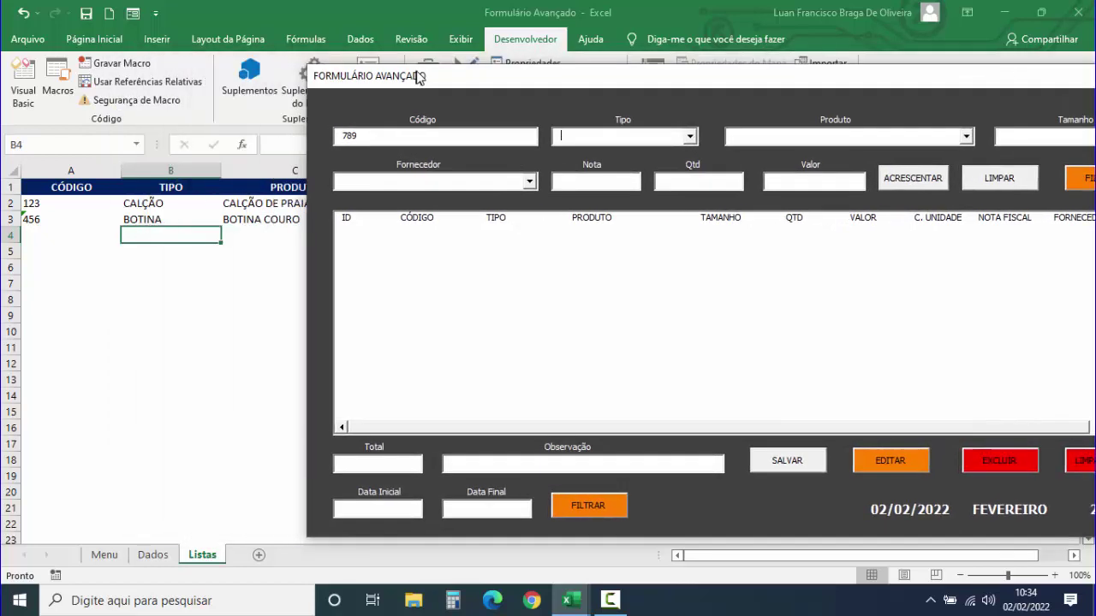
key(Tab)
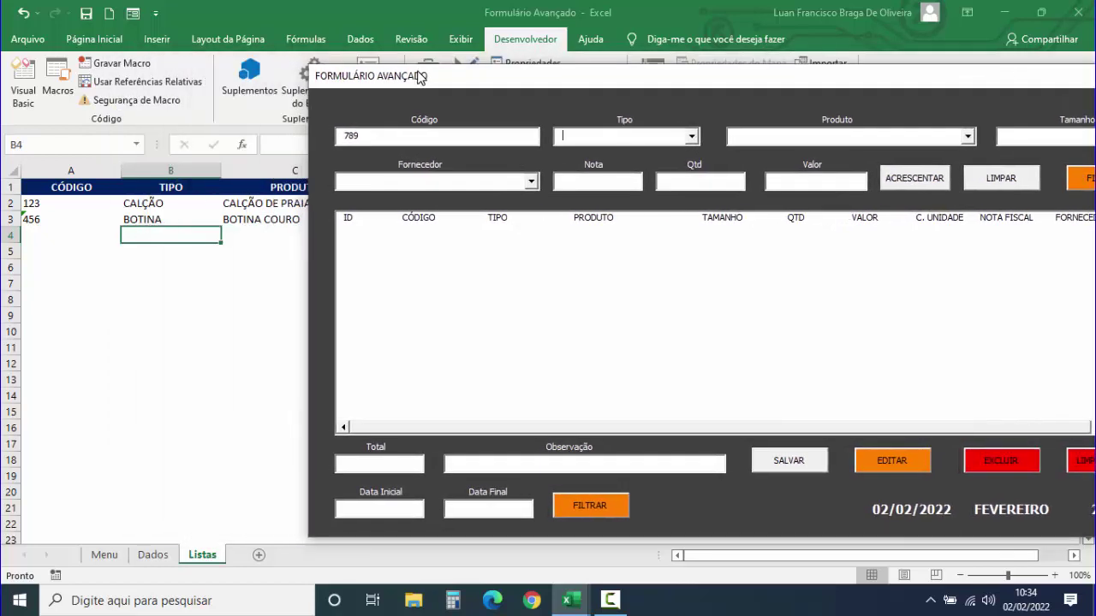
drag(420, 76, 298, 49)
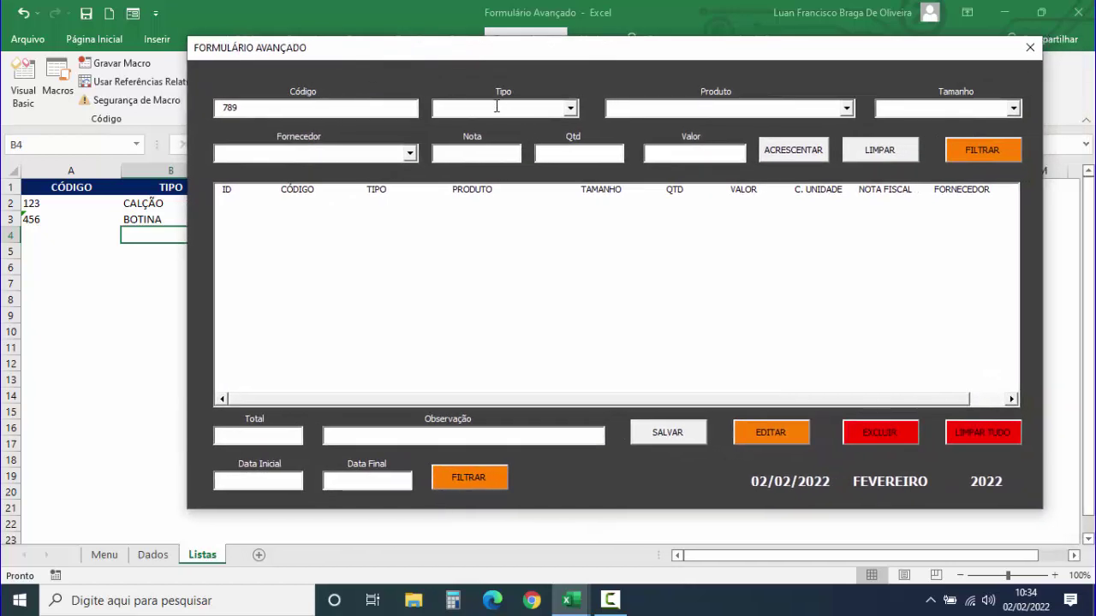
Fill in TÊNIS, TENIS NIKE, size 42, FORNECEDOR 3, qty 1, value 300, and add the record.
click(497, 106)
text(TENIS NIKE)
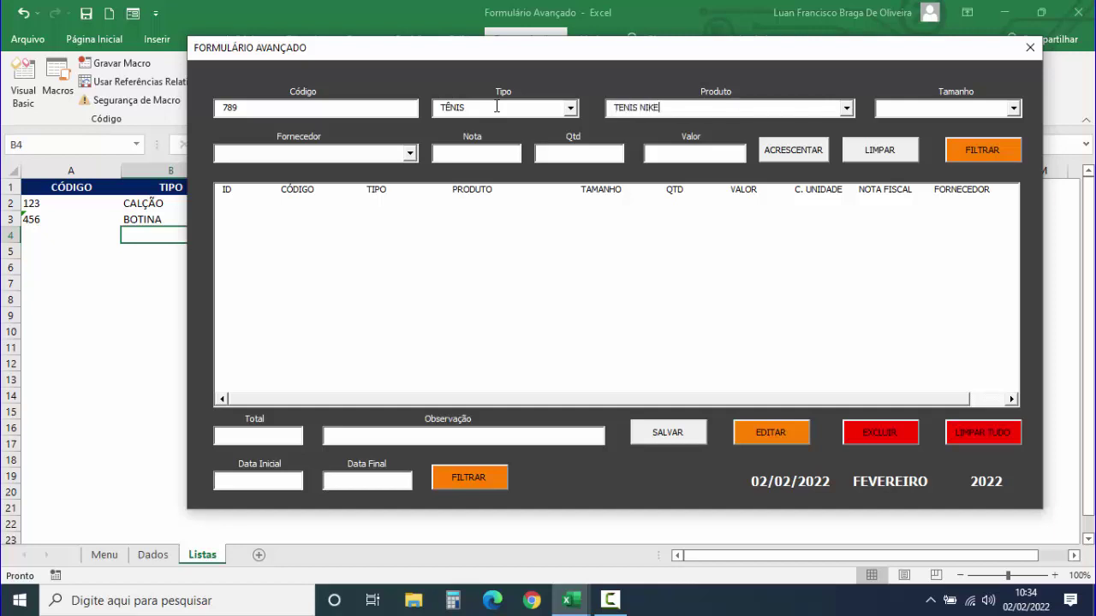
key(Tab)
text(FOR)
key(Tab)
text(1)
key(Tab)
text(300)
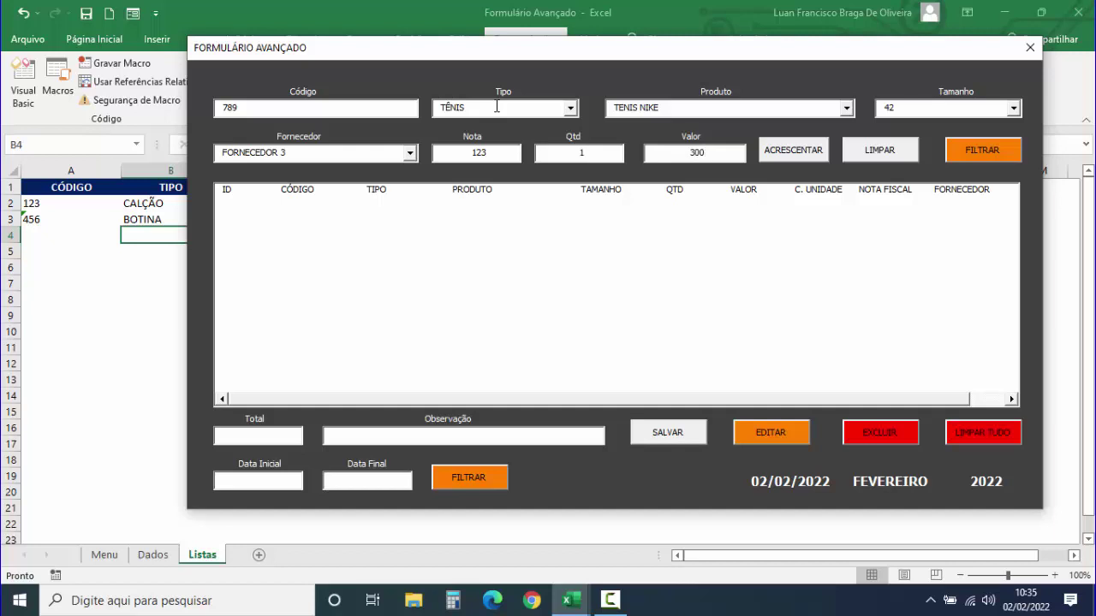
click(792, 154)
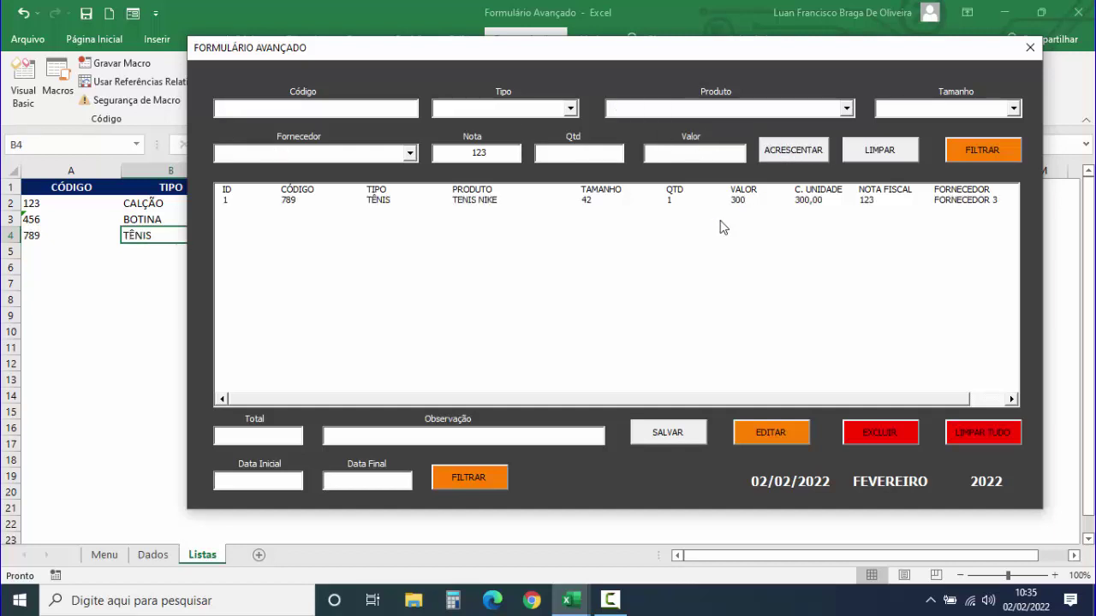
Confirm the Tipo list now shows BOTINA, CALÇÃO, TÊNIS in alphabetical order.
mouse_move(538, 54)
mouse_down()
mouse_move(417, 286)
mouse_move(442, 274)
mouse_up()
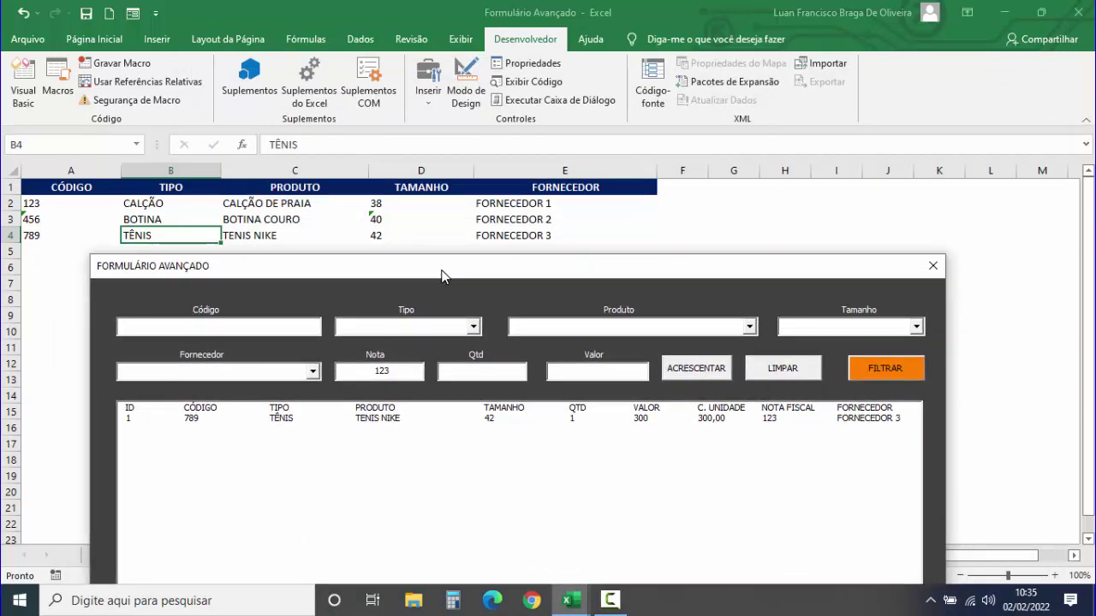
drag(442, 274, 497, 63)
click(529, 117)
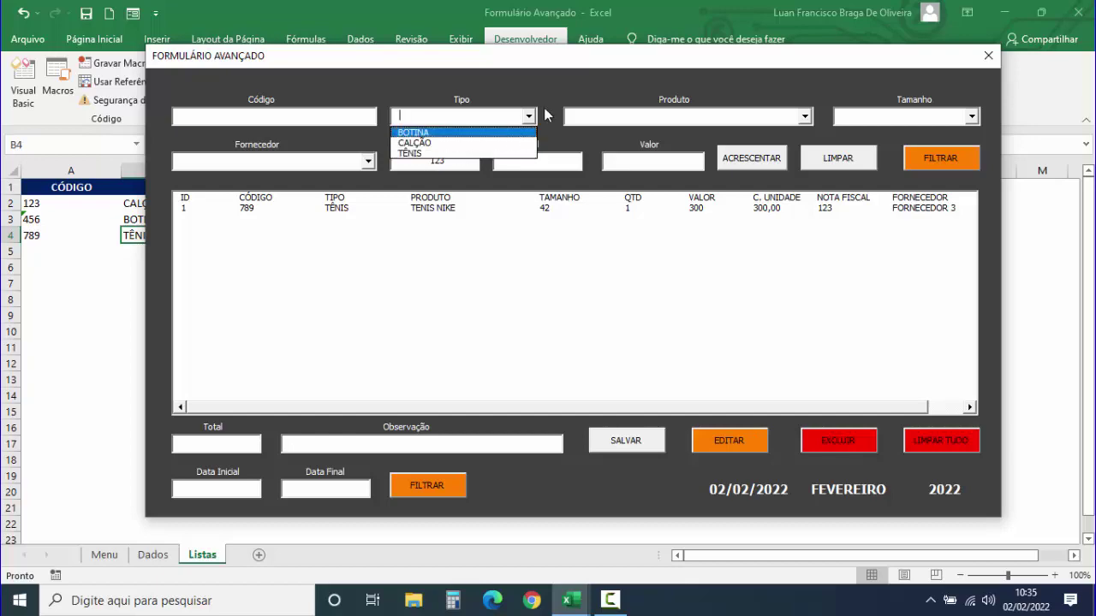
click(551, 111)
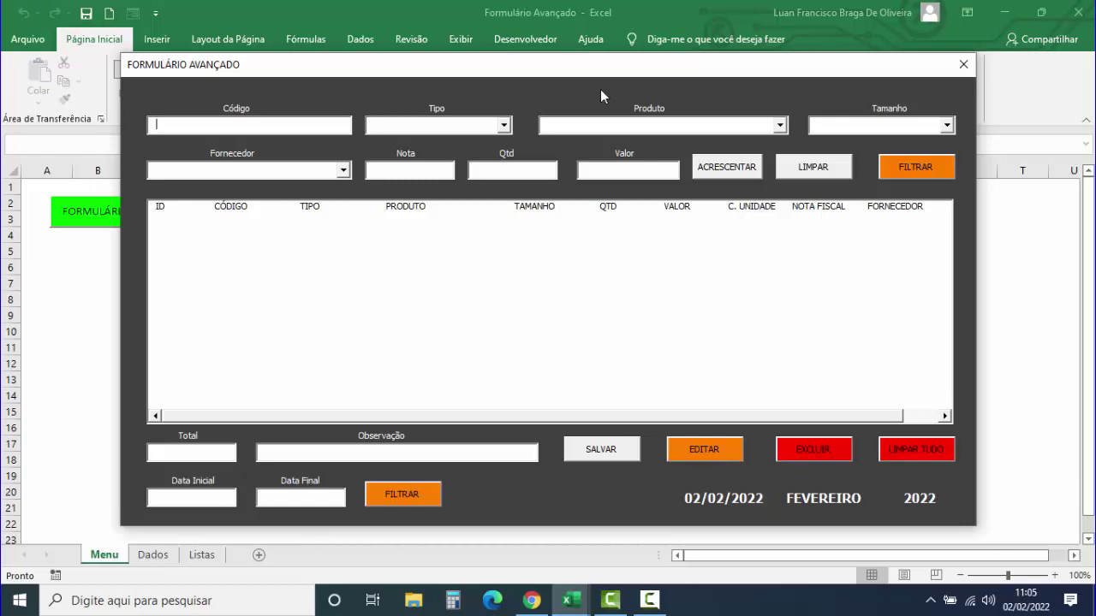
Close the running form and open the VBA editor from the Developer tab.
click(962, 71)
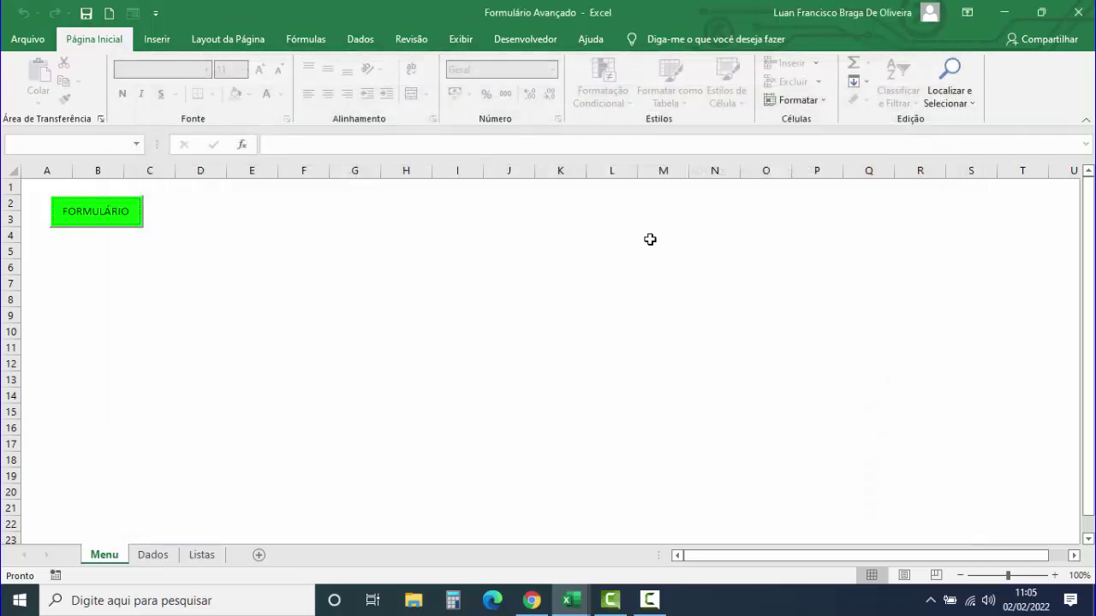
click(525, 43)
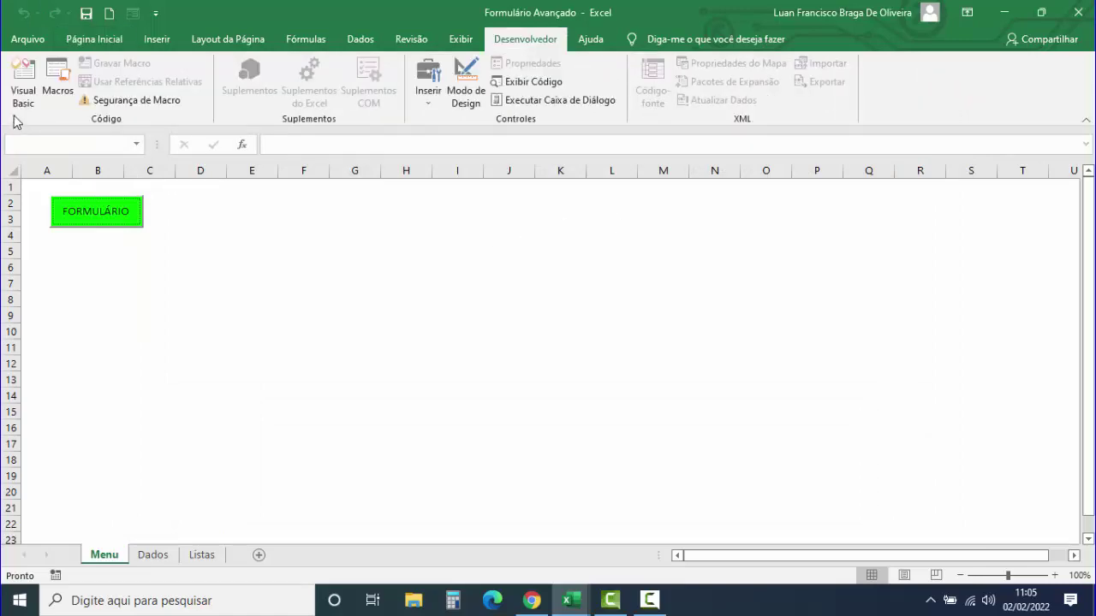
click(24, 82)
Correct the misspelt 'On Erro' to 'On Error GoTo Erro' in Classificar_Combobox.
scroll(317, 313, down, 6)
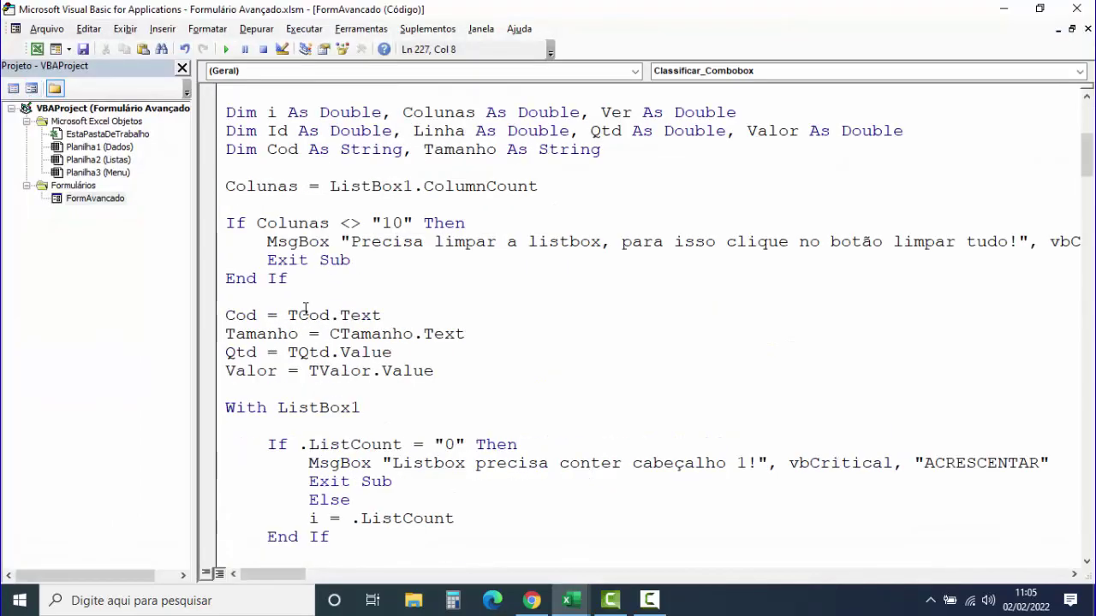
scroll(317, 313, down, 8)
scroll(316, 313, down, 10)
scroll(651, 325, down, 10)
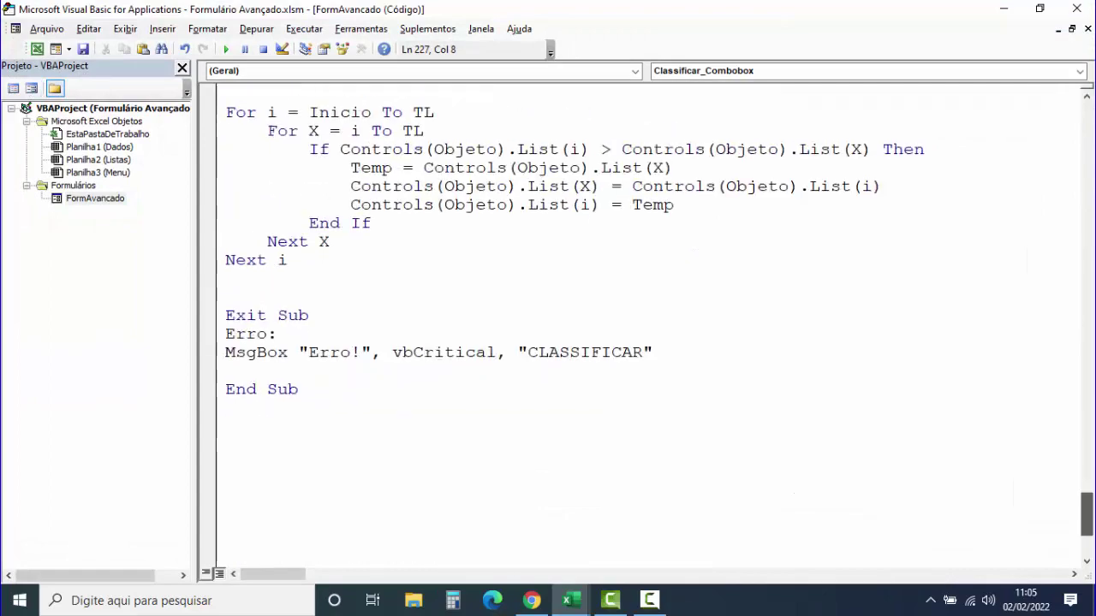
scroll(1033, 509, down, 4)
scroll(525, 354, up, 6)
scroll(518, 360, up, 2)
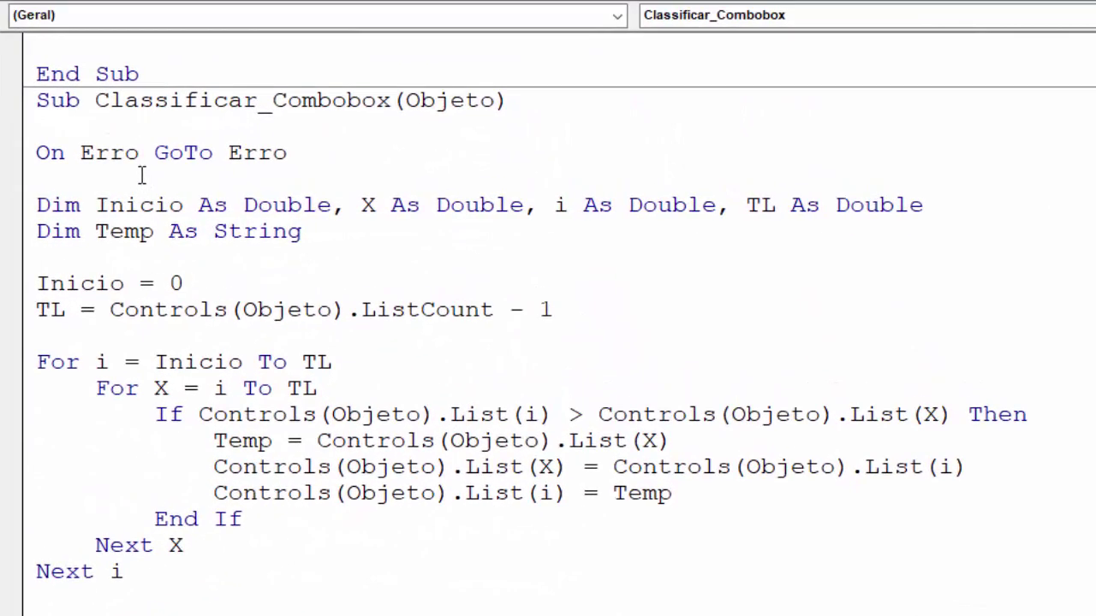
scroll(171, 206, down, 1)
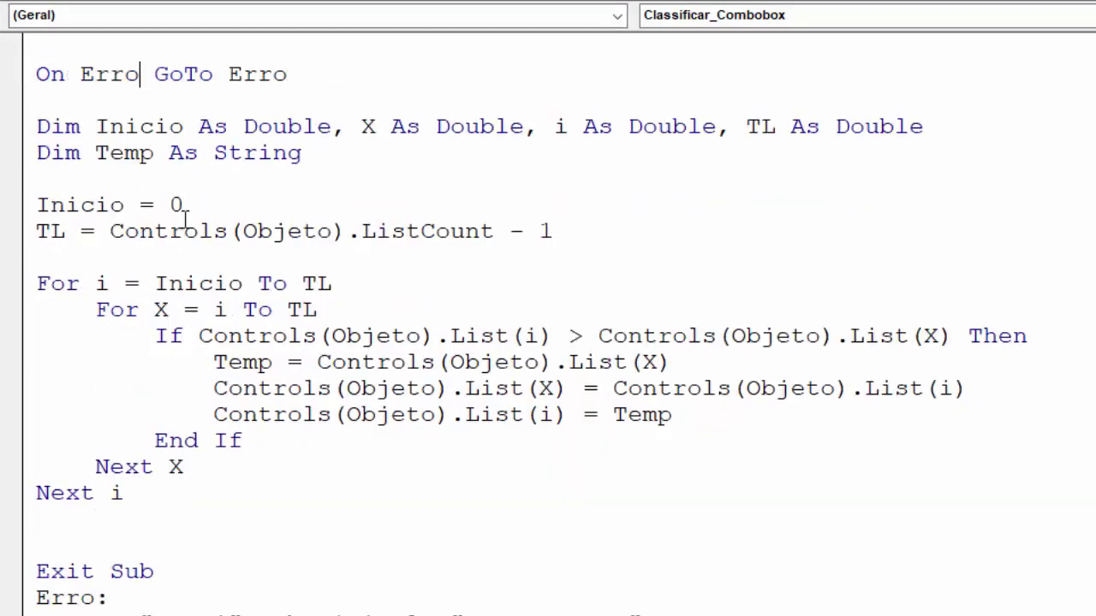
scroll(184, 235, up, 1)
text(r)
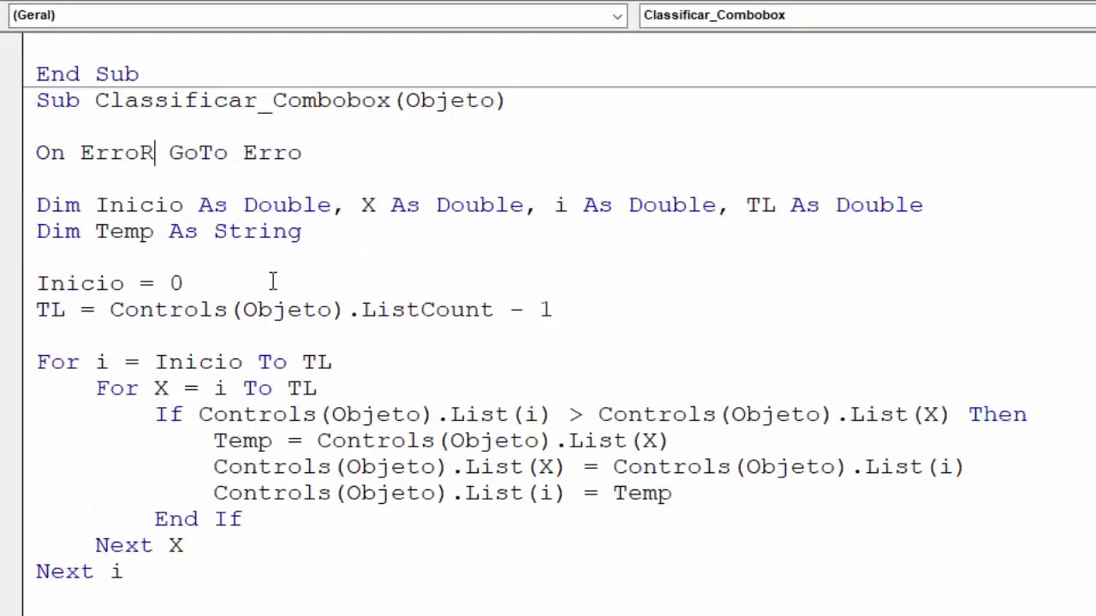
click(268, 281)
drag(153, 163, 77, 164)
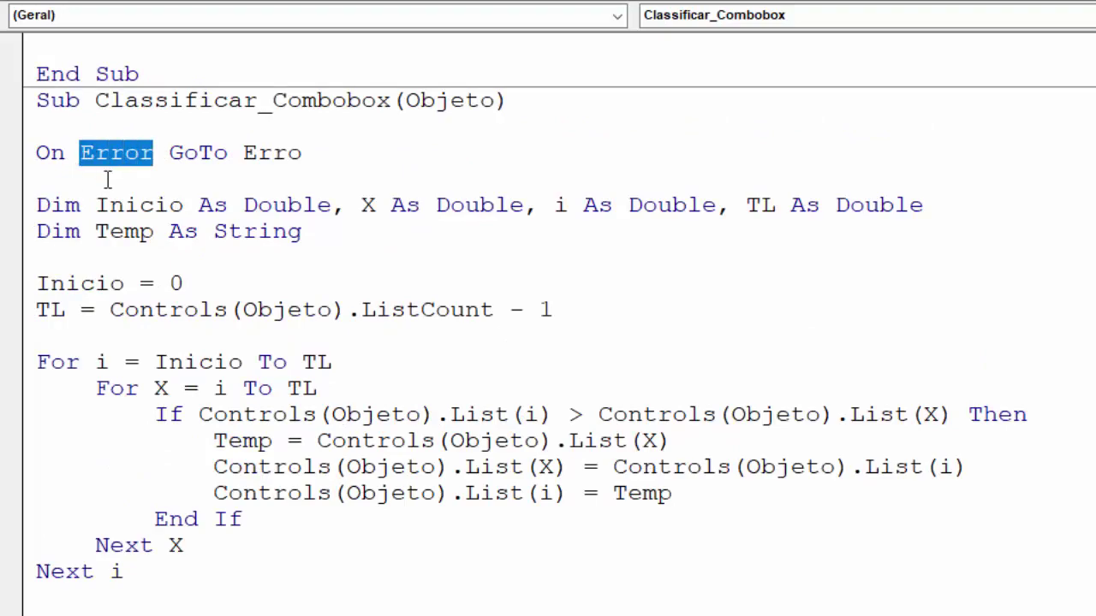
click(107, 179)
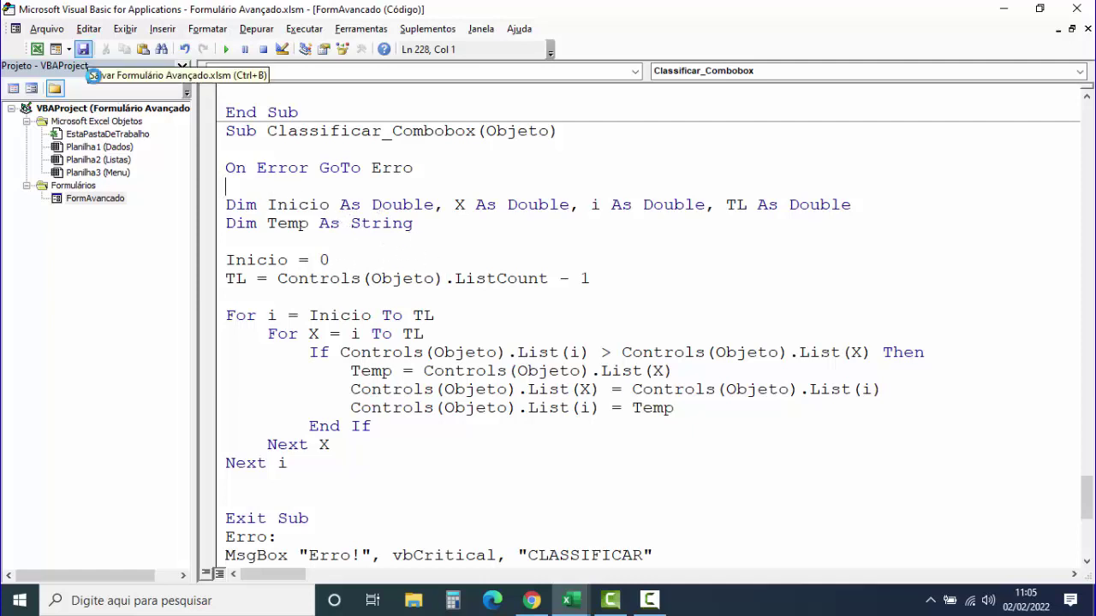
Return to Excel and launch the FORMULÁRIO AVANÇADO form from the Menu sheet.
click(37, 51)
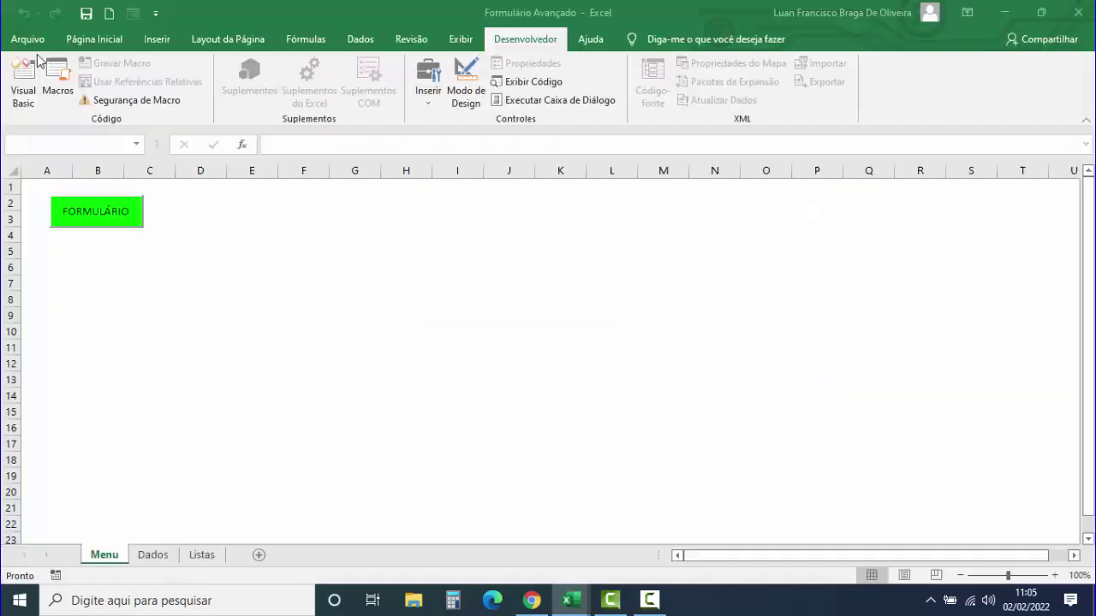
click(102, 219)
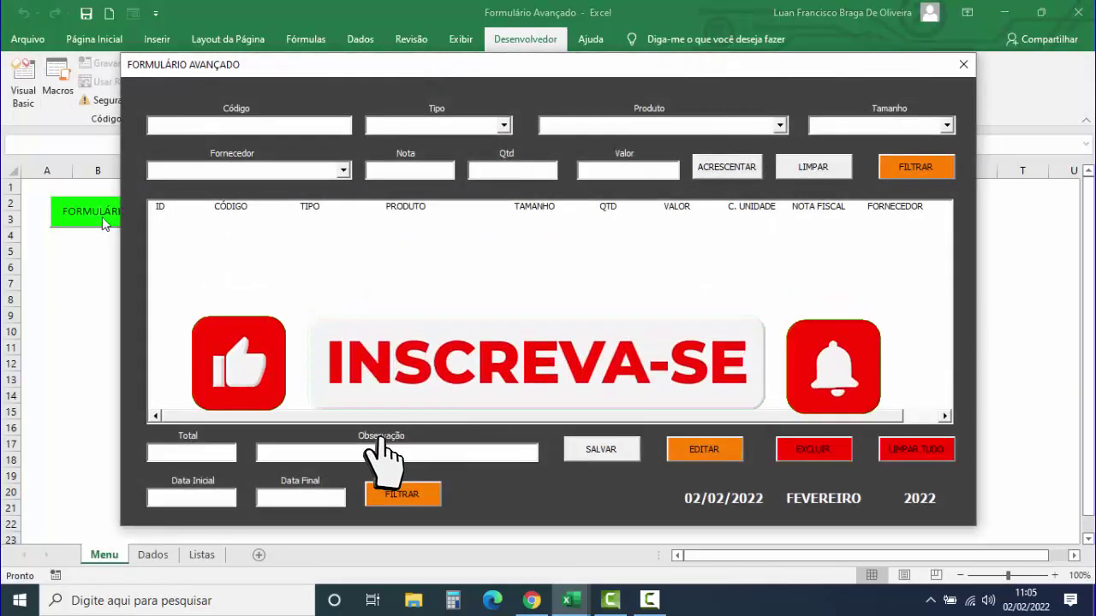